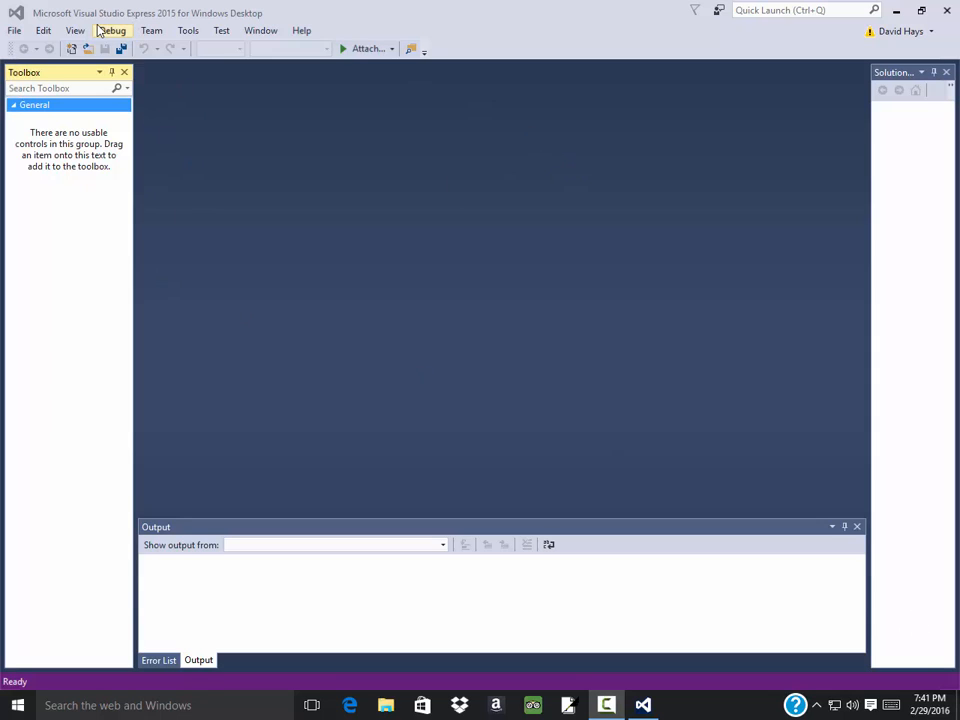
Bring up the File menu to start creating a new project
click(14, 32)
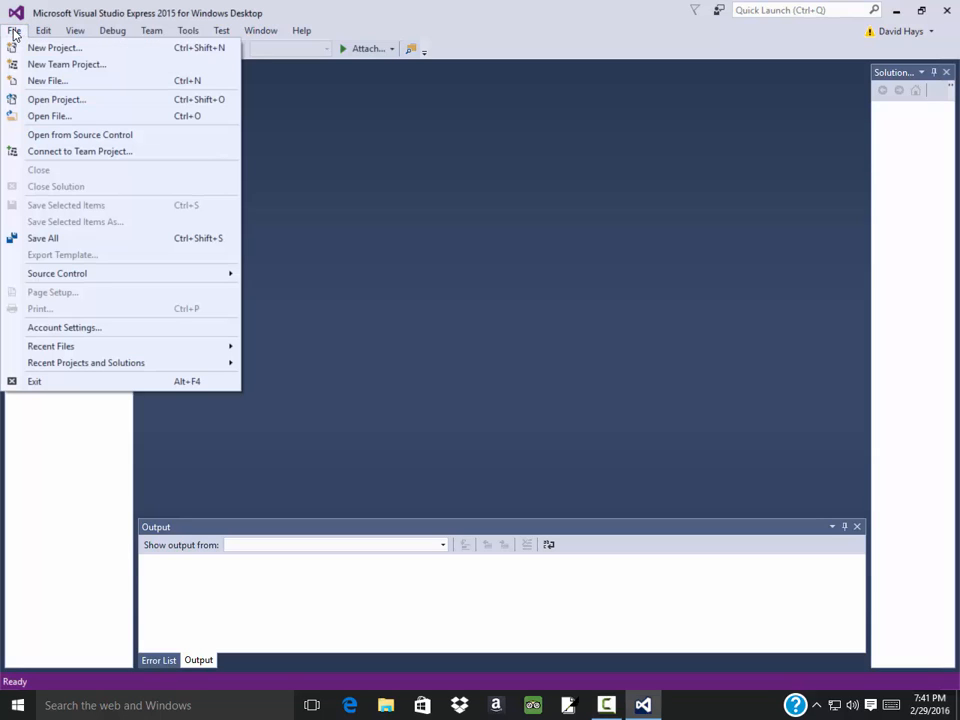
Create a new Windows Forms project named Example_Method_Void
click(54, 47)
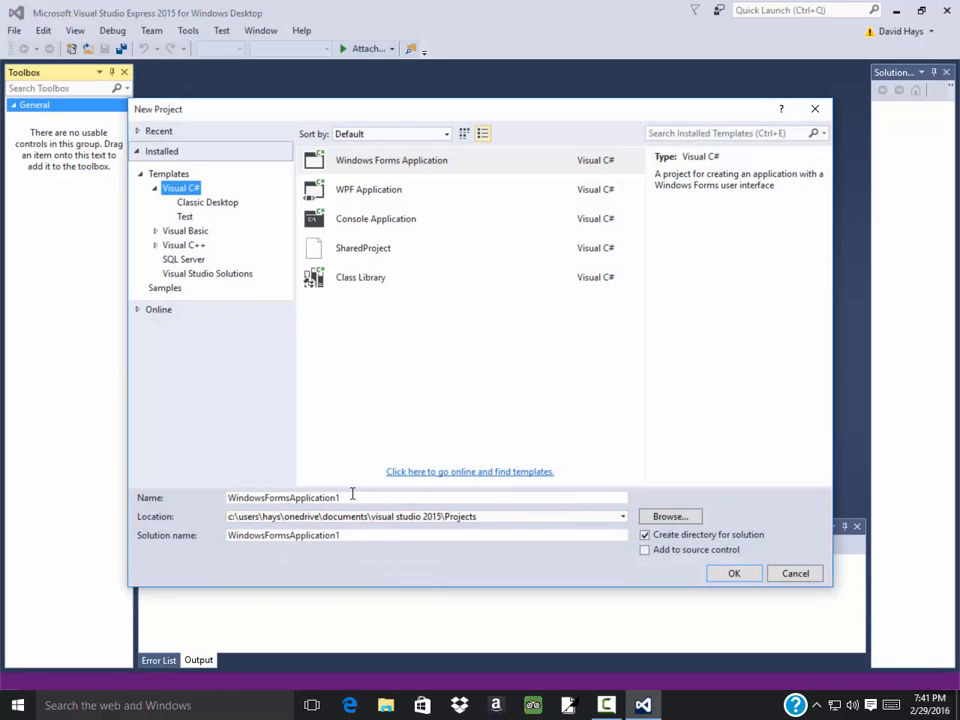
drag(352, 497, 187, 483)
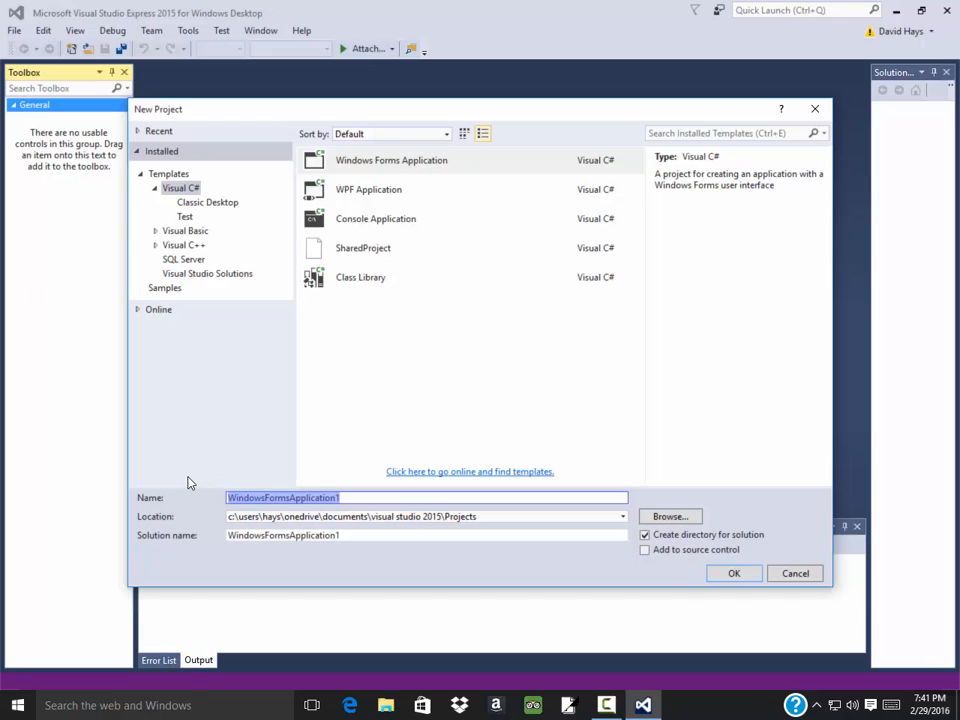
text(Ex)
key(BackSpace)
key(BackSpace)
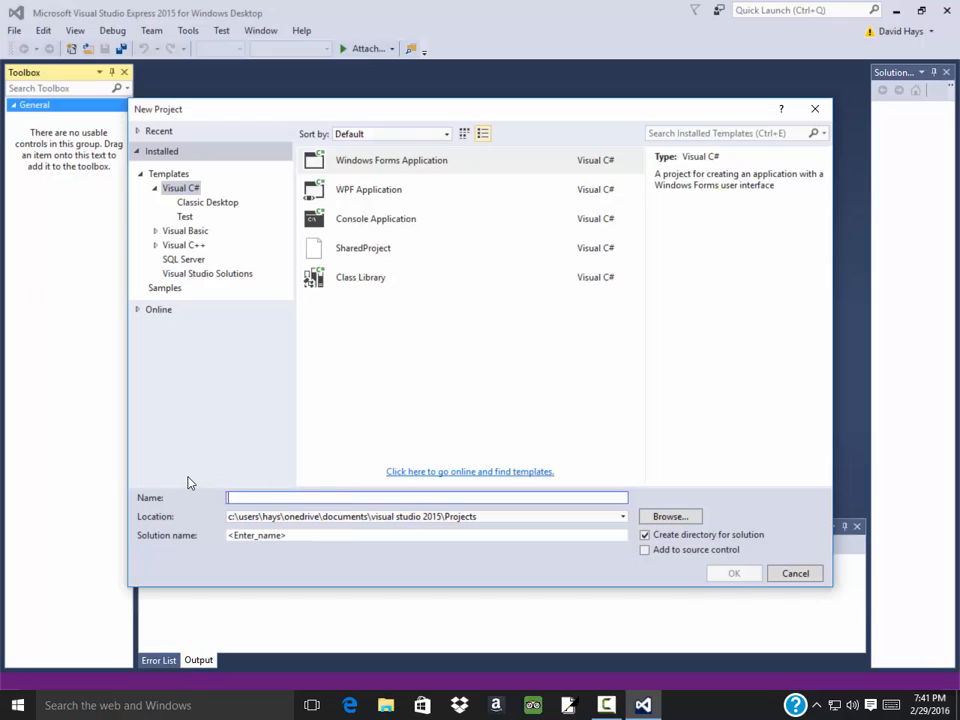
text(Exampl)
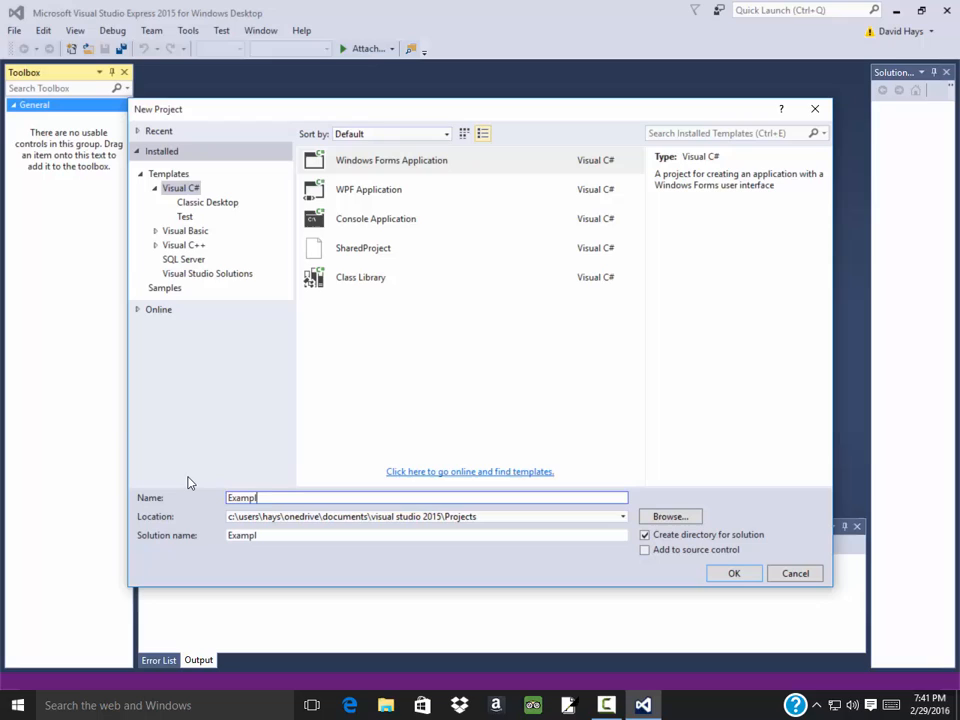
text(e_Method_Void)
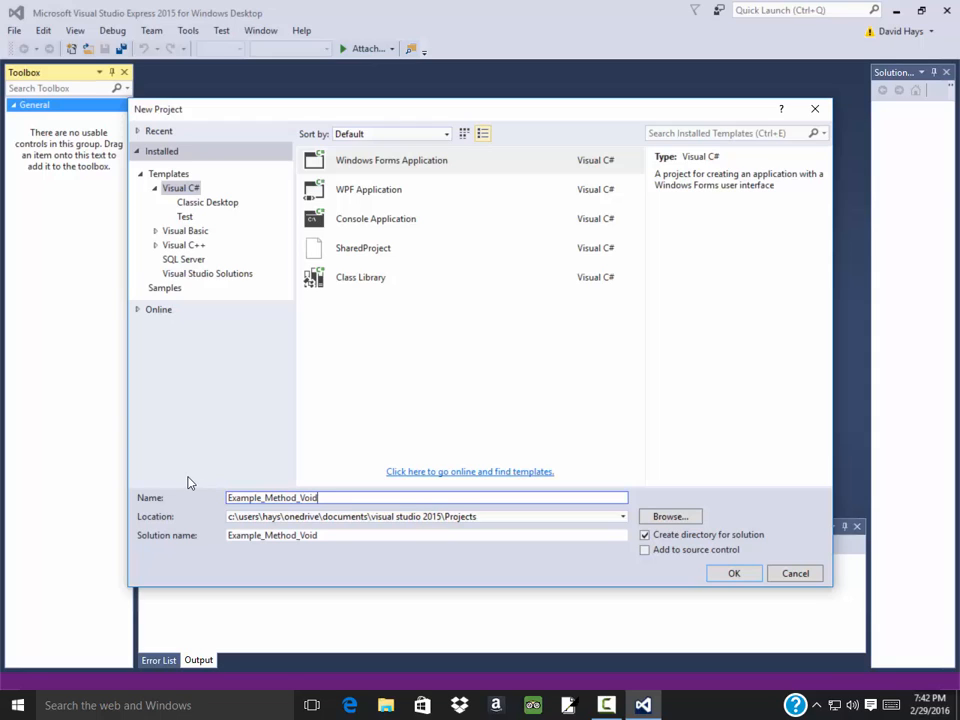
key(Return)
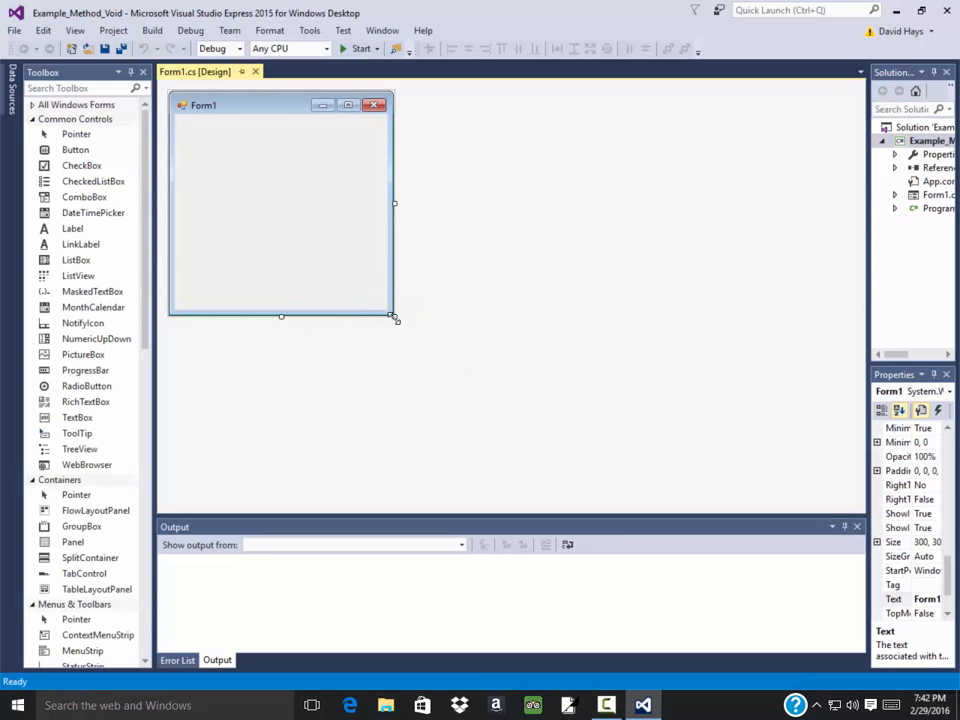
Enlarge Form1 to about 408 by 408 and add two labels and three text boxes
drag(394, 317, 475, 397)
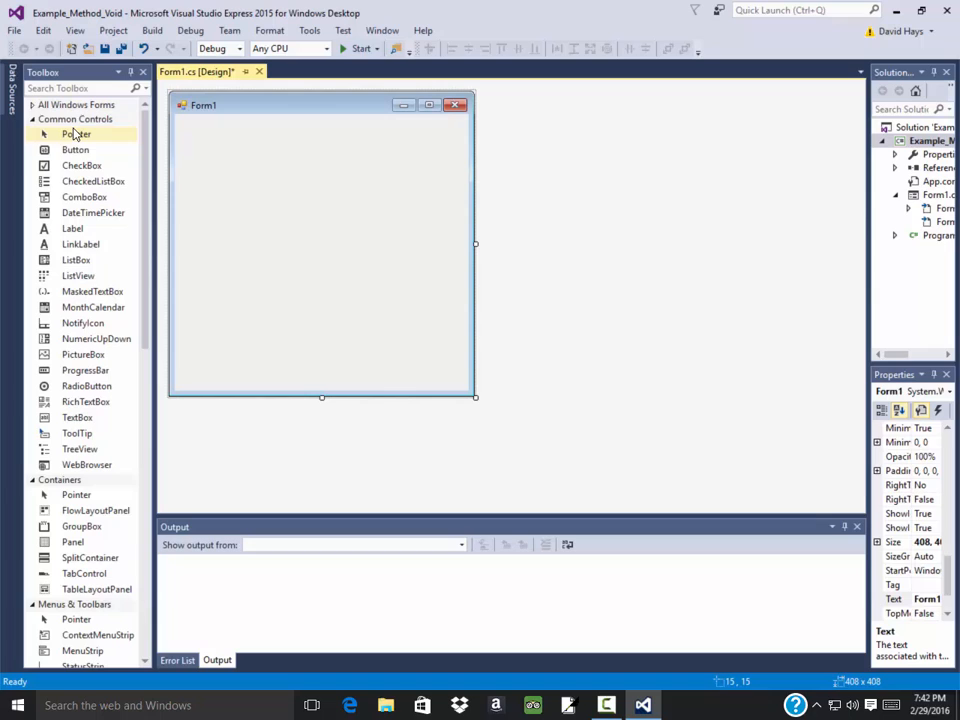
double_click(76, 229)
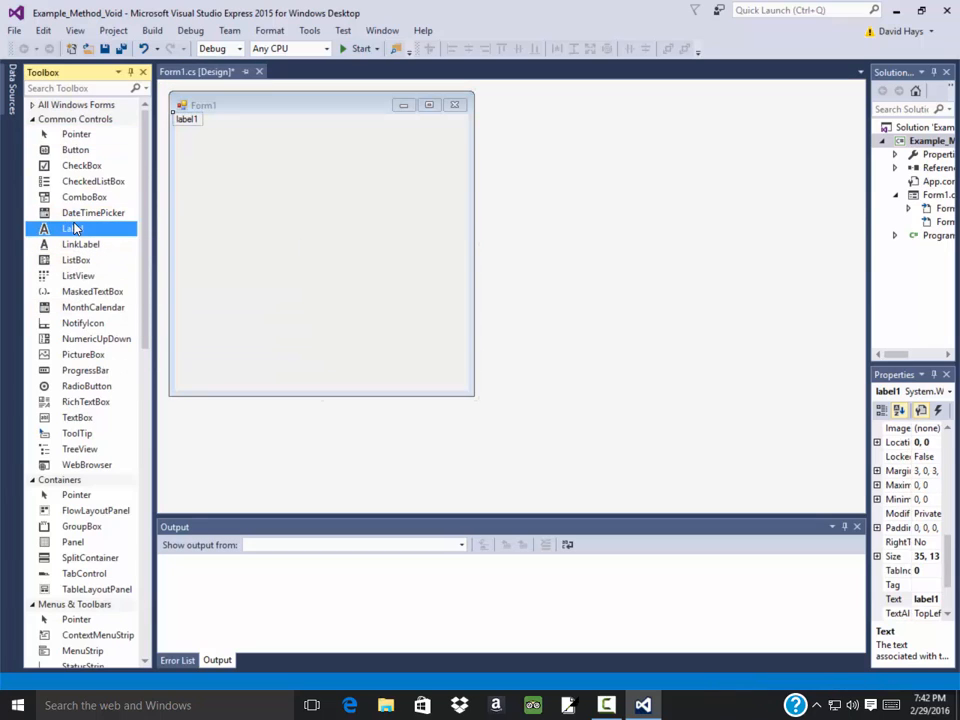
double_click(76, 229)
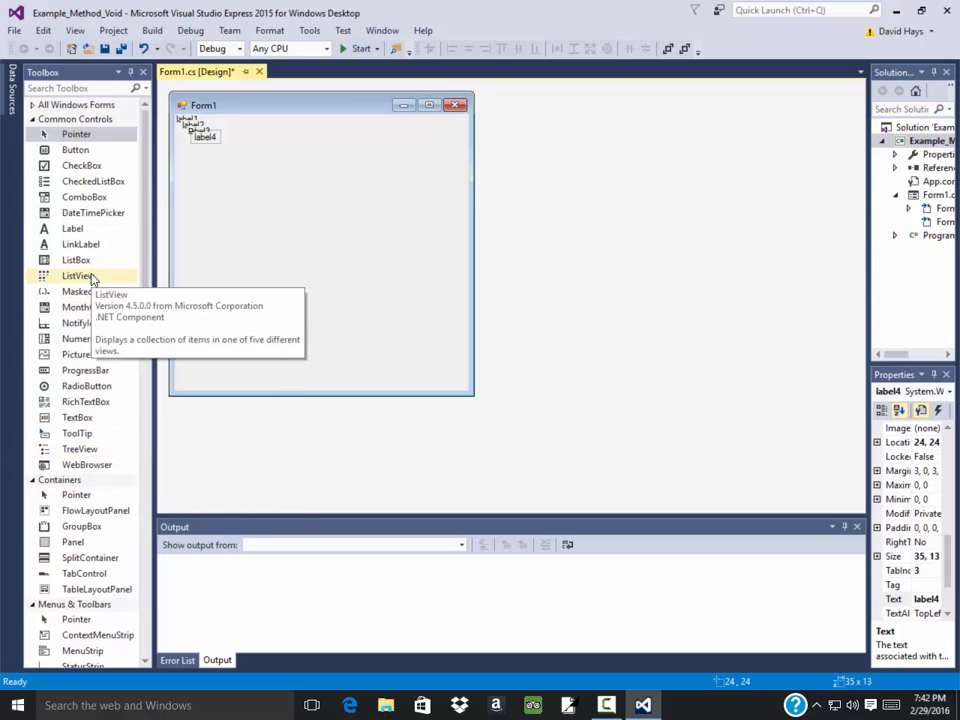
double_click(78, 417)
double_click(84, 421)
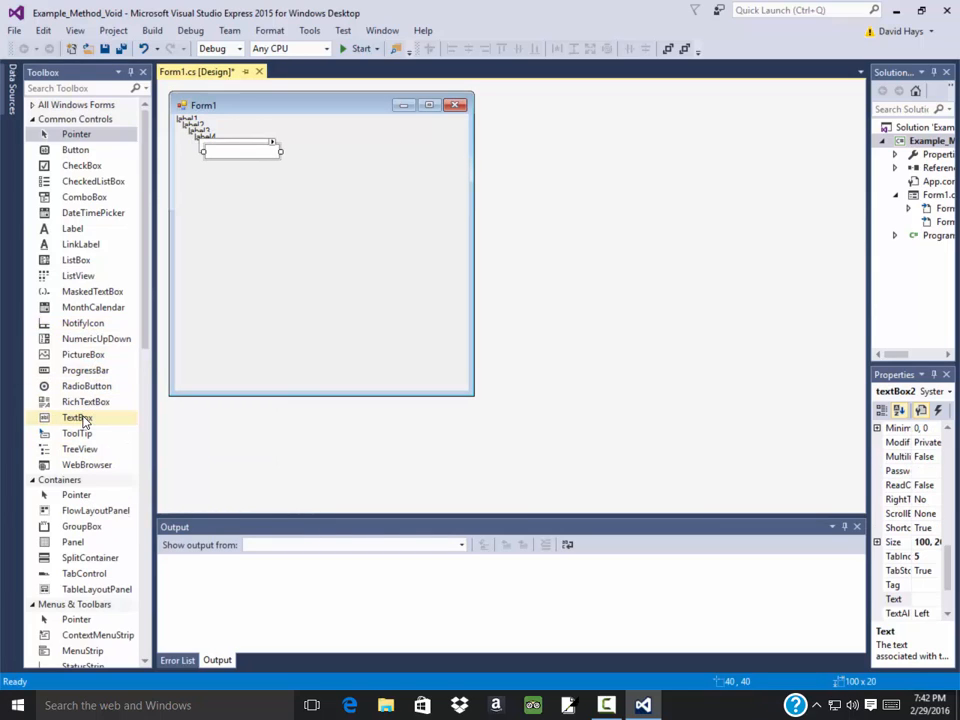
double_click(84, 421)
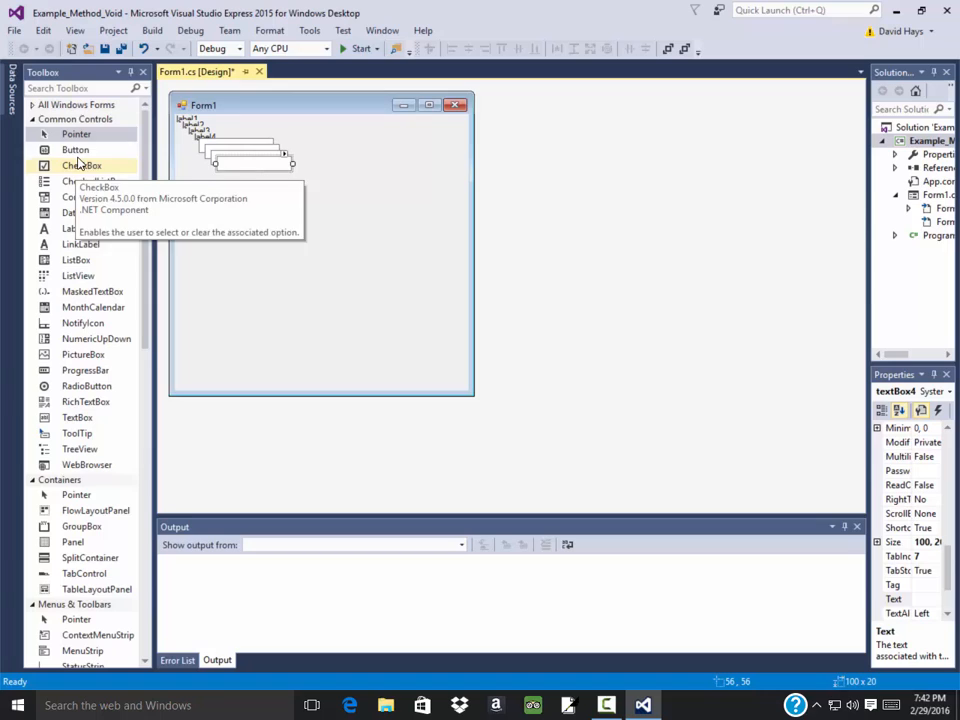
Add a button and more labels so the form holds six labels, four text boxes and a button
click(76, 149)
double_click(76, 149)
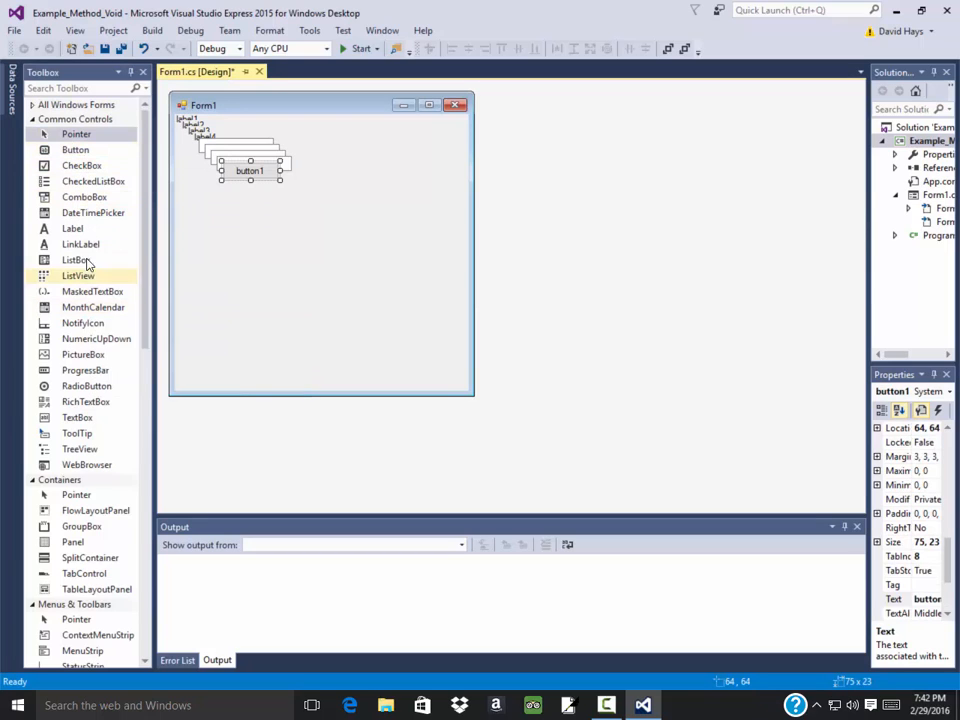
click(73, 228)
double_click(73, 228)
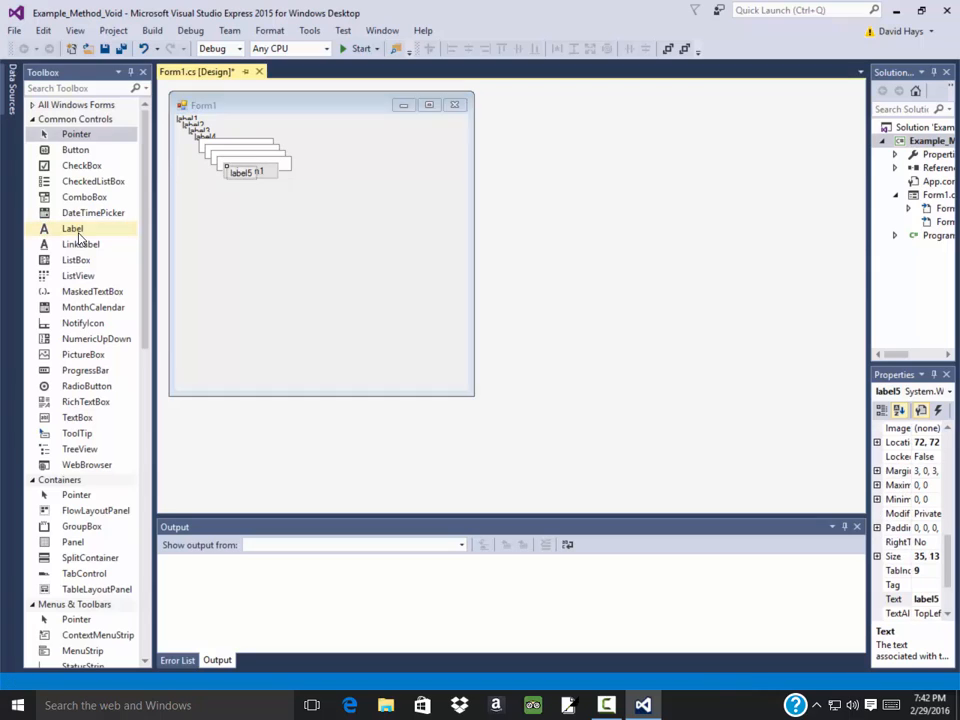
double_click(73, 228)
Select all controls on Form1 and set their font size to 20
drag(313, 208, 175, 112)
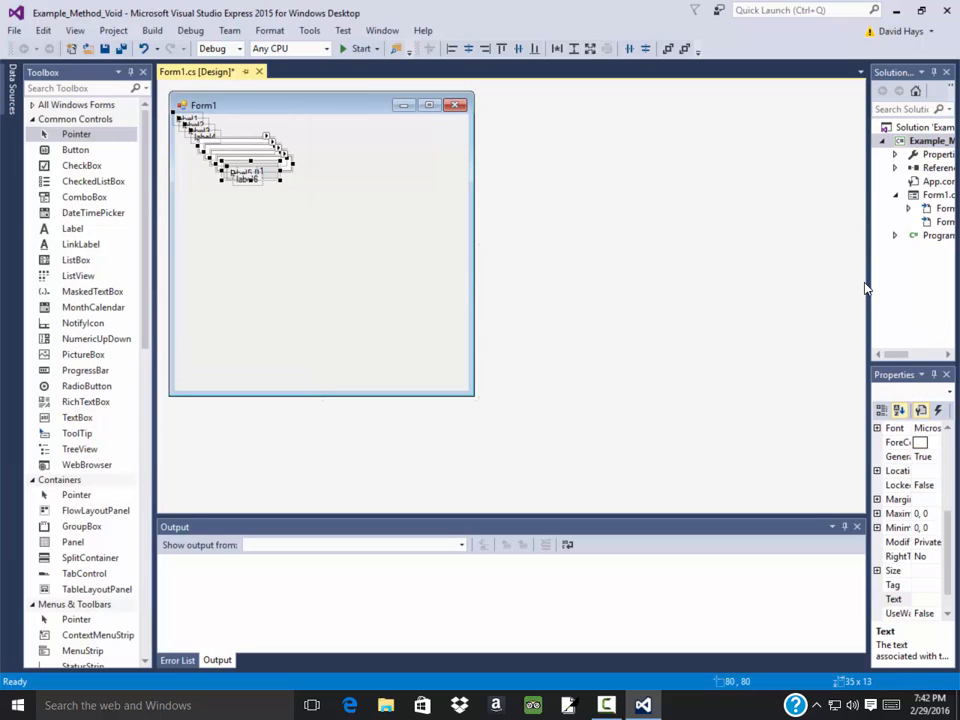
drag(866, 282, 715, 282)
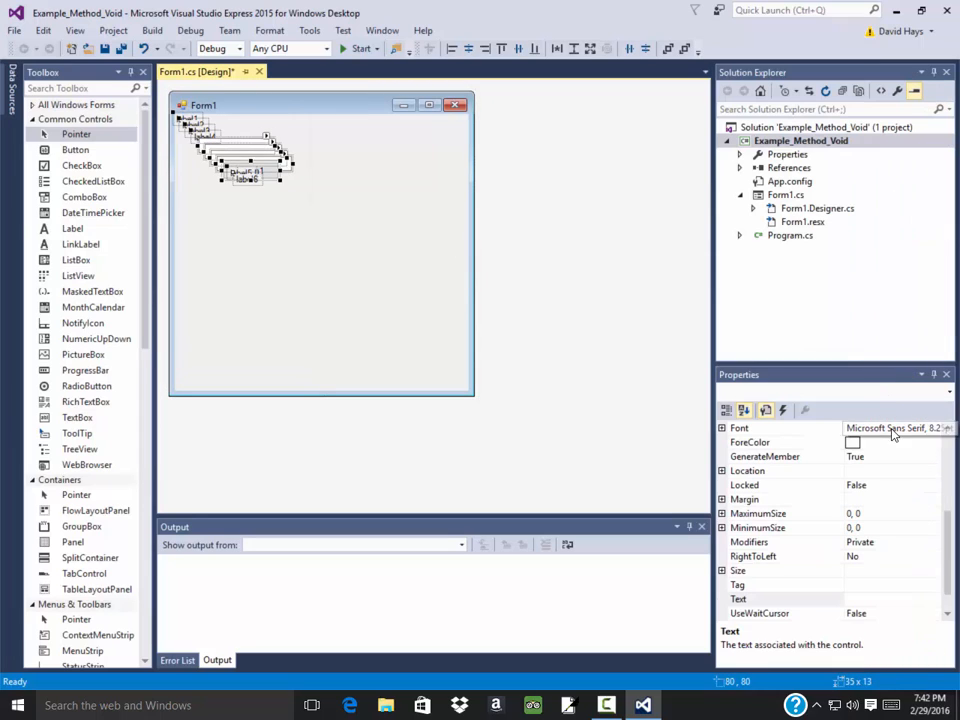
click(722, 428)
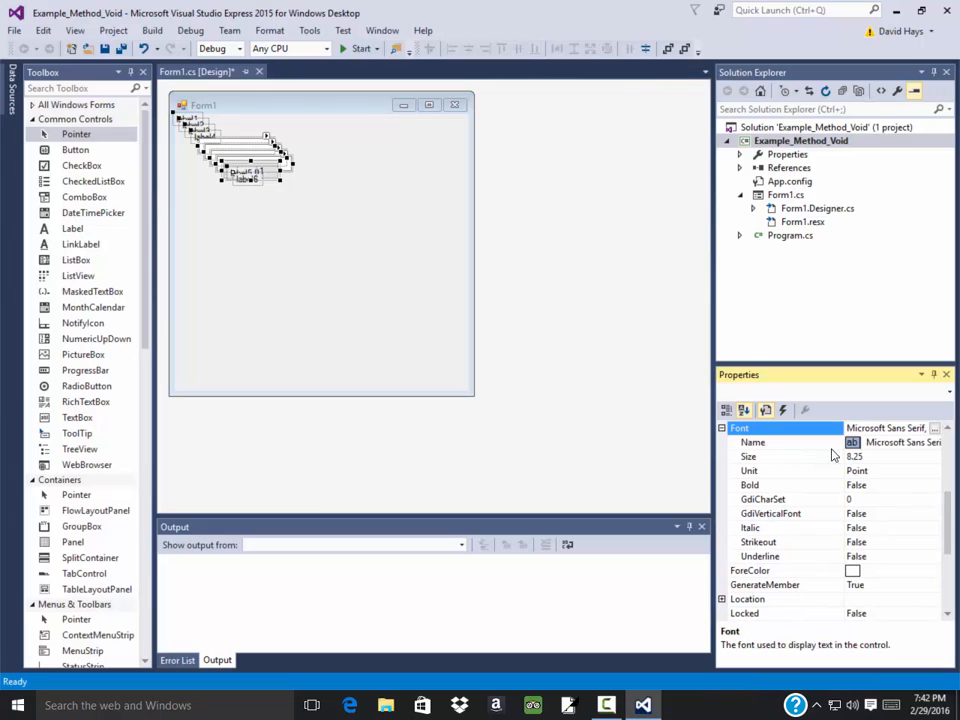
click(870, 457)
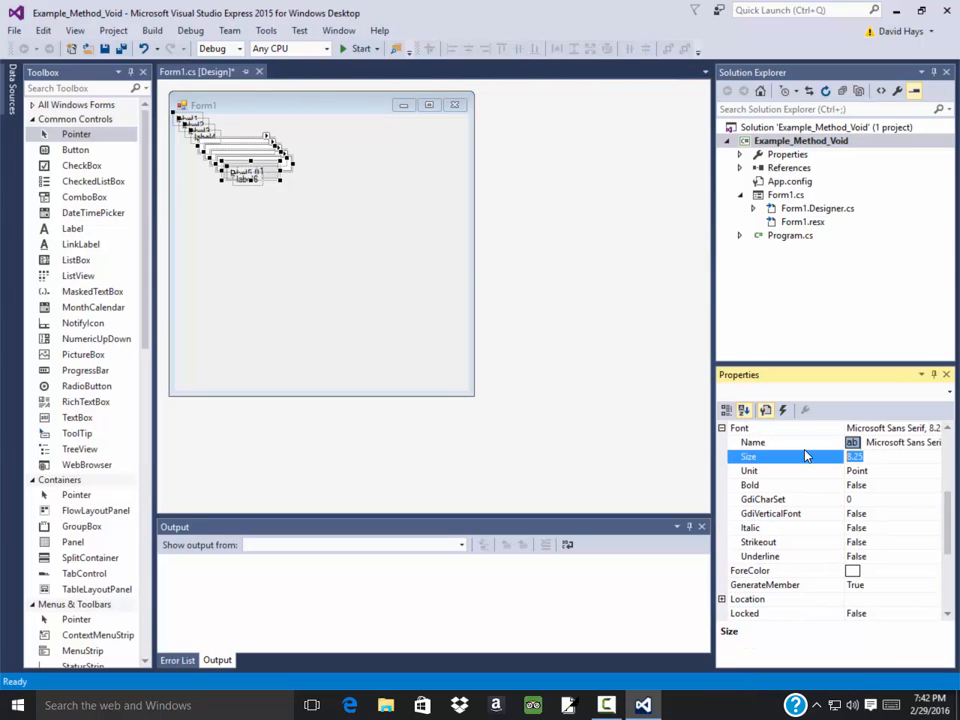
text(20)
key(Return)
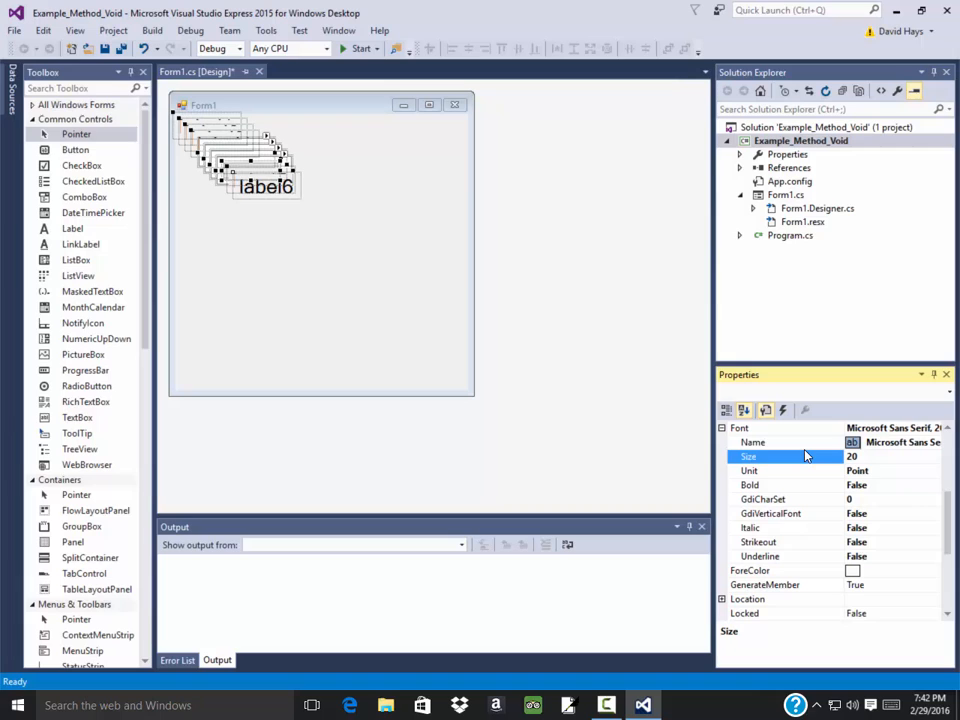
click(416, 247)
Pull label5, label6 and button1 to the bottom and stack the four text boxes in a right-hand column
drag(265, 187, 420, 378)
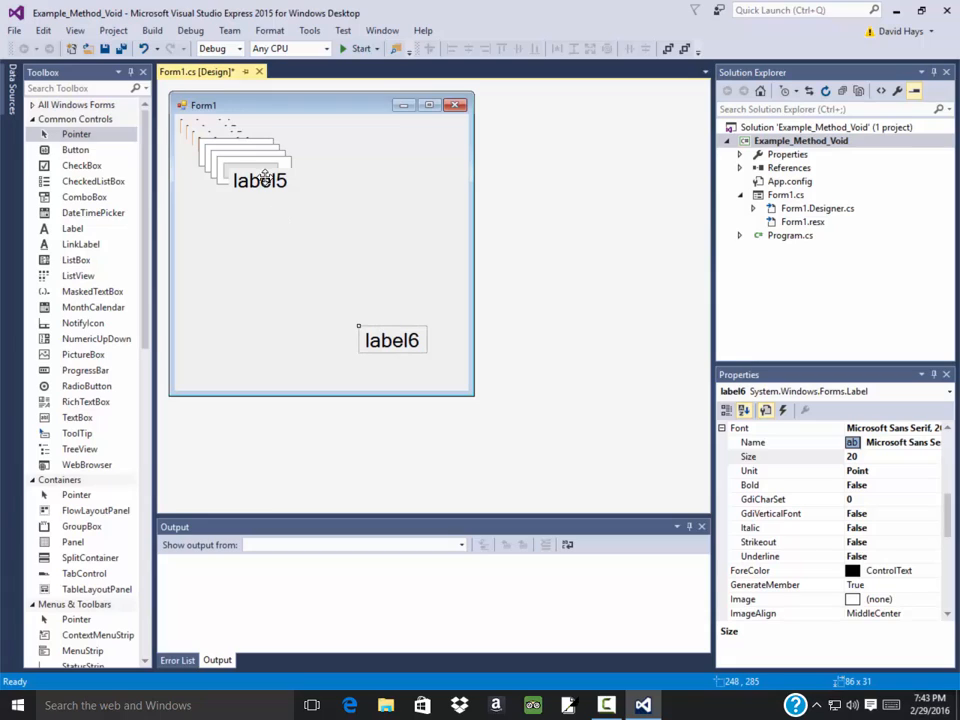
mouse_move(262, 182)
mouse_down()
mouse_move(272, 270)
mouse_move(257, 354)
mouse_up()
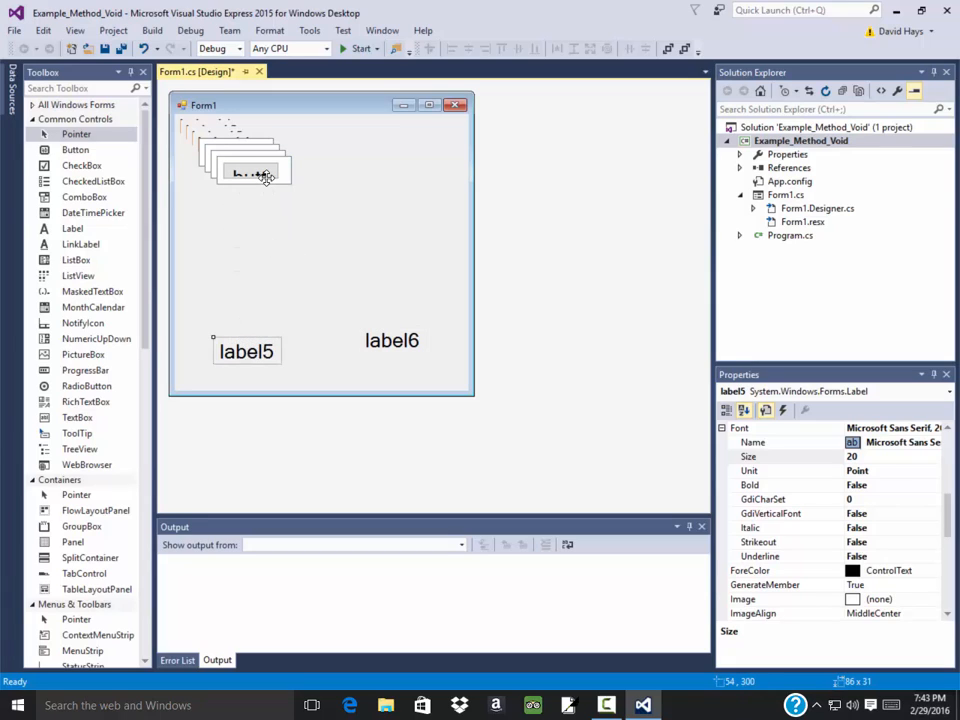
drag(253, 172, 313, 315)
drag(260, 168, 390, 150)
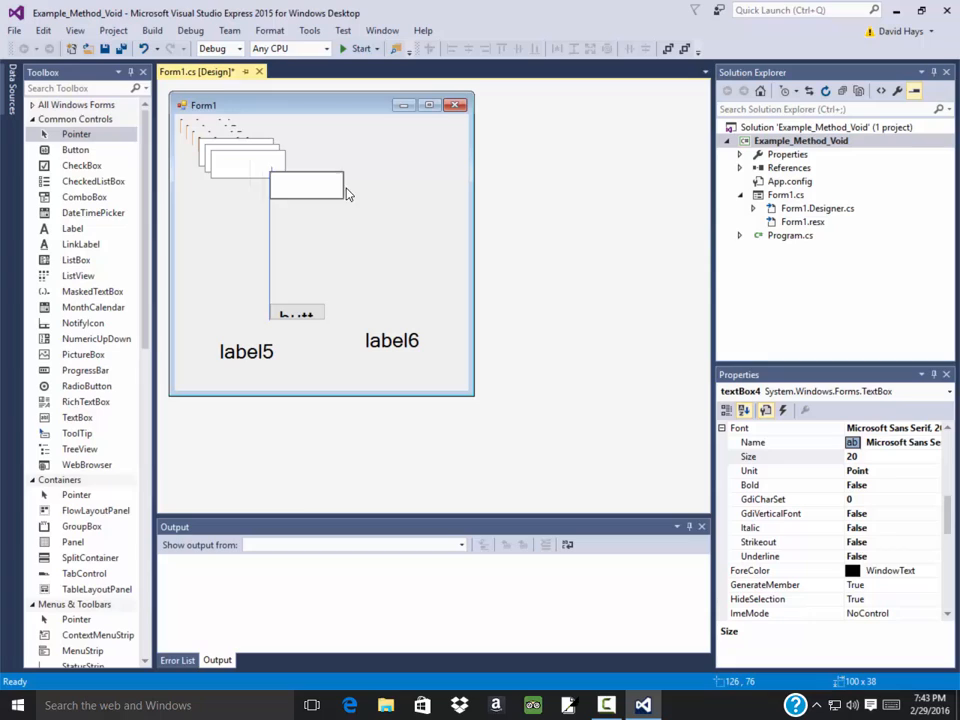
drag(270, 160, 358, 205)
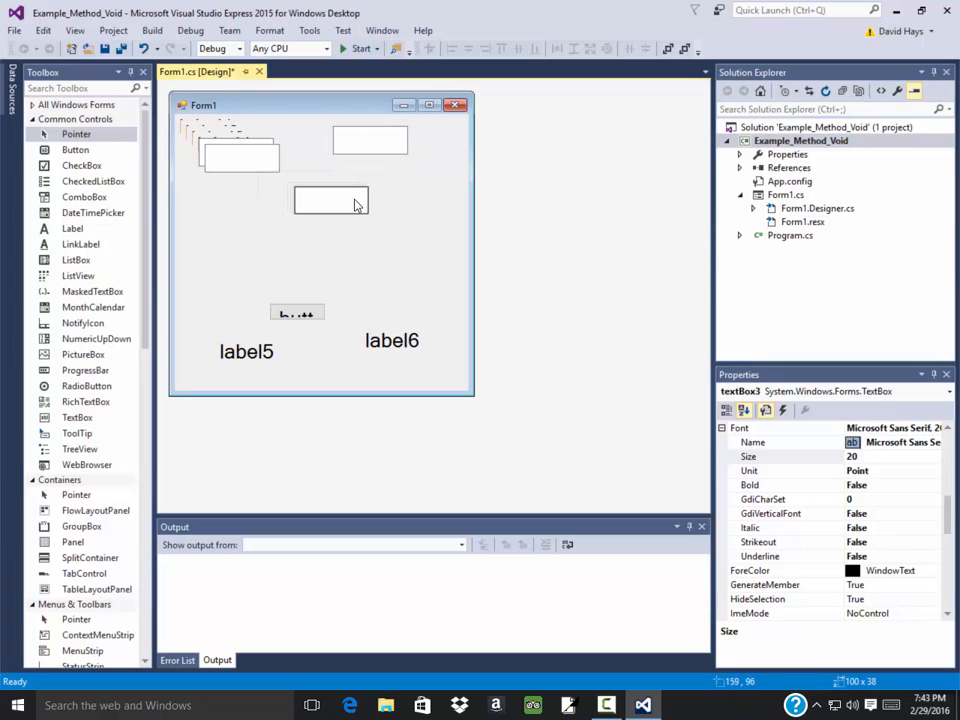
drag(373, 141, 364, 279)
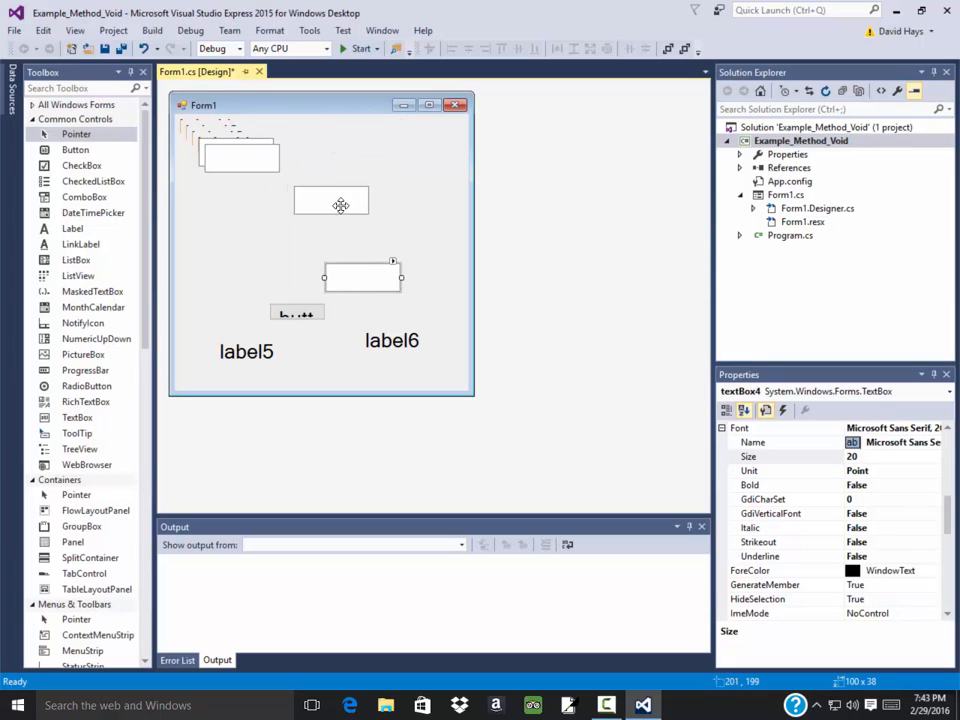
drag(338, 206, 371, 236)
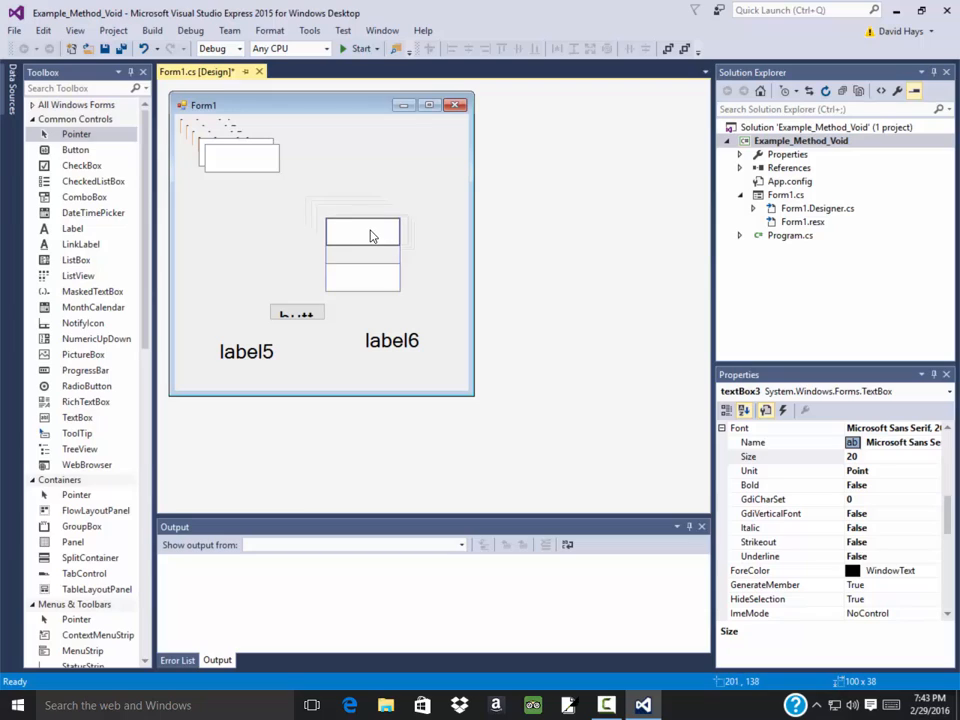
mouse_move(240, 155)
mouse_down()
mouse_move(397, 205)
mouse_move(396, 222)
mouse_up()
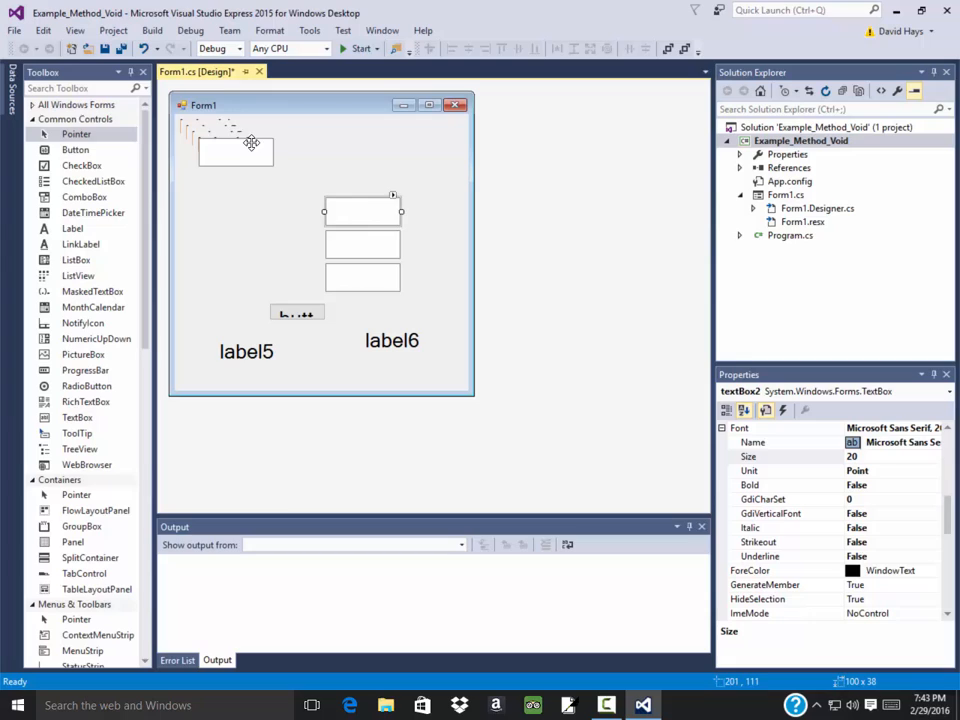
drag(251, 143, 379, 179)
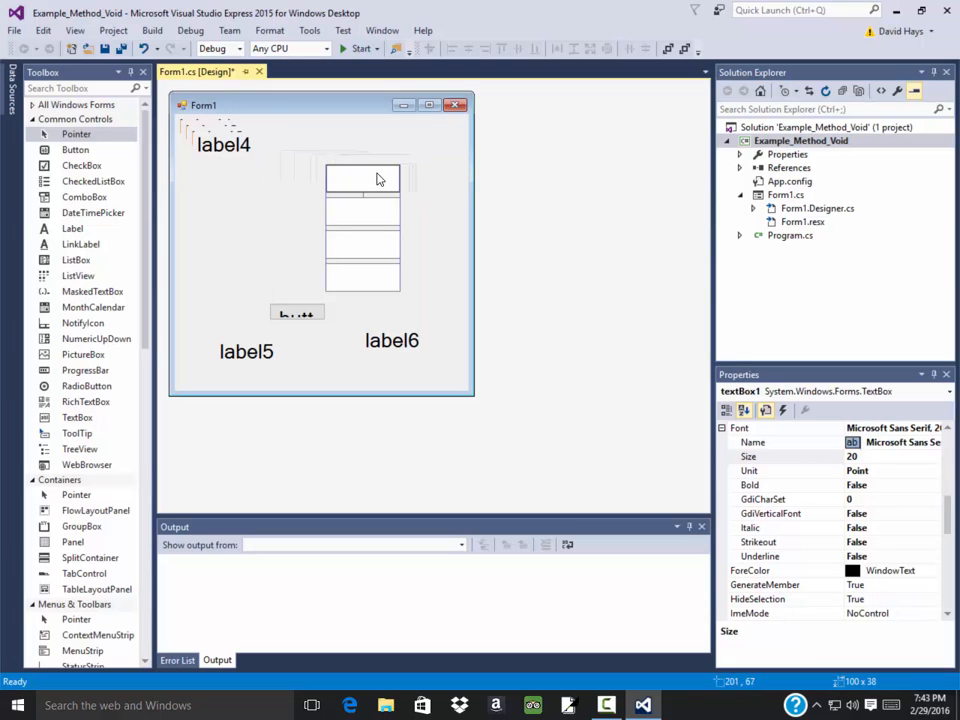
Place label1 through label4 beside their respective text boxes
mouse_move(253, 145)
mouse_down()
mouse_move(275, 252)
mouse_move(303, 278)
mouse_up()
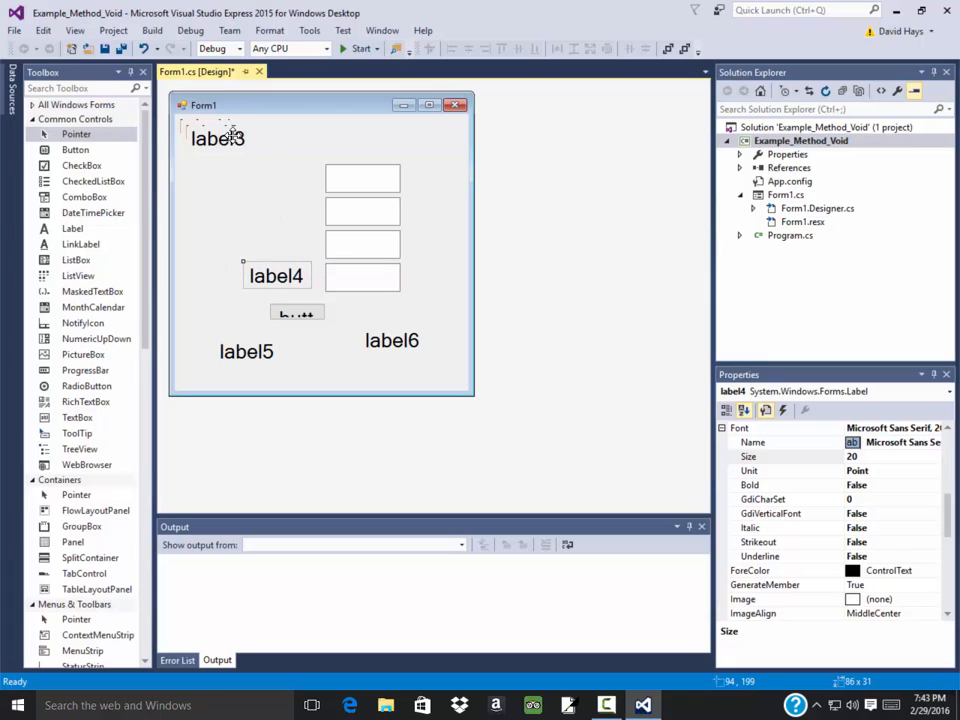
mouse_move(218, 138)
mouse_down()
mouse_move(272, 238)
mouse_move(294, 244)
mouse_up()
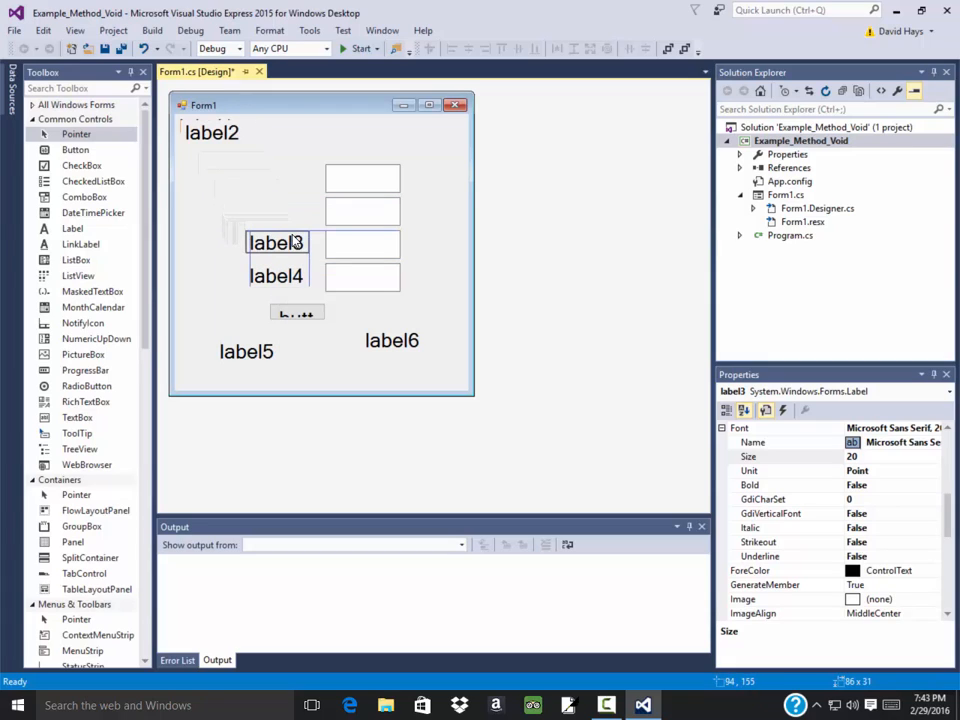
drag(212, 132, 283, 203)
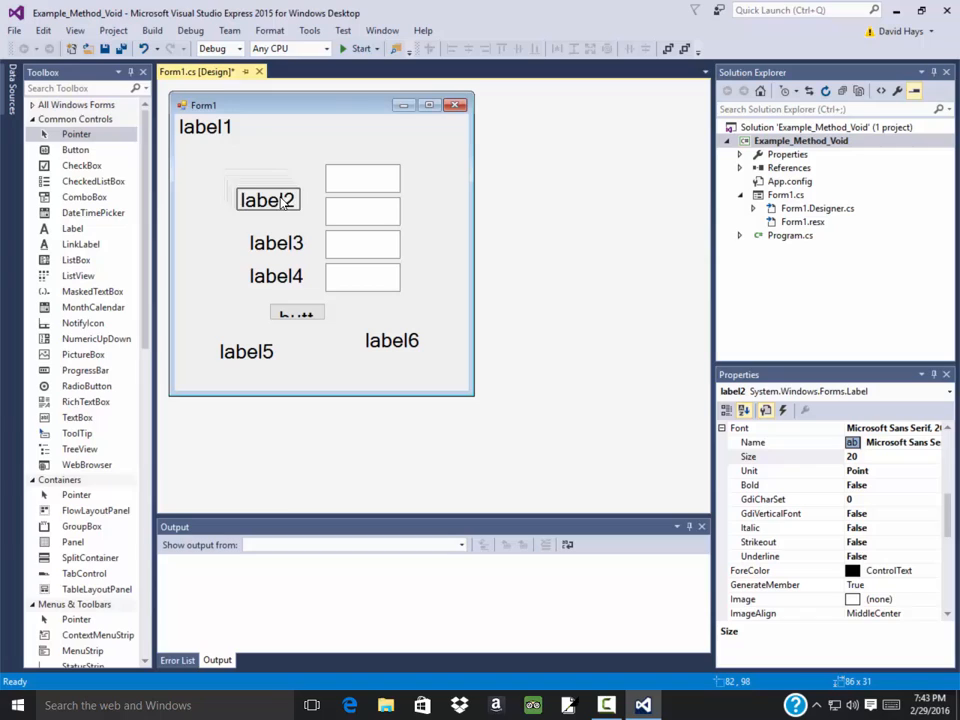
drag(205, 127, 296, 179)
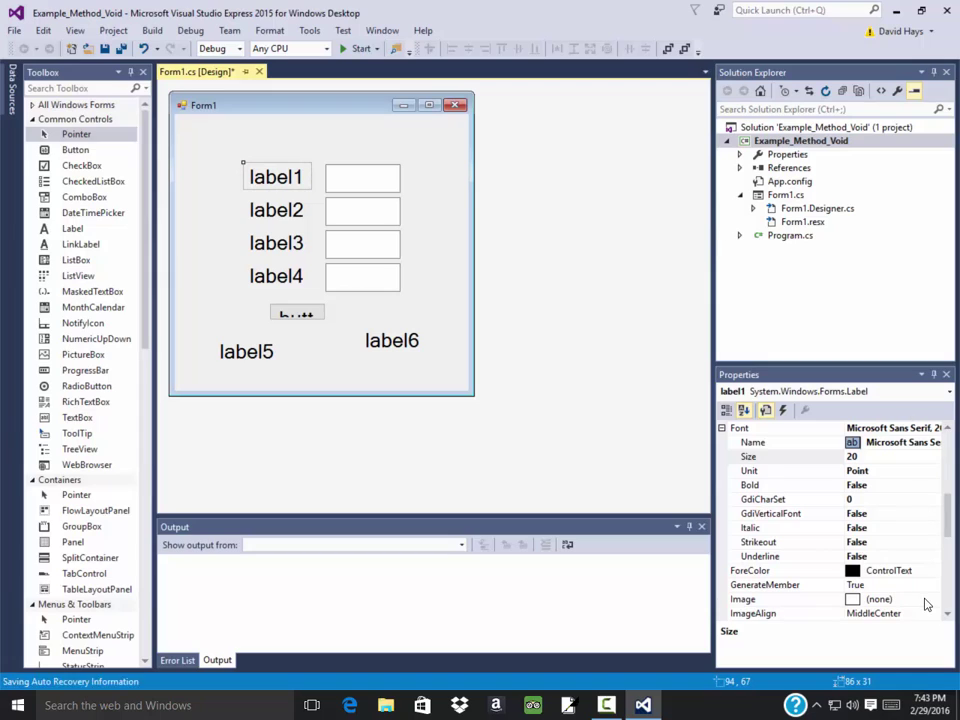
scroll(850, 520, down, 5)
scroll(950, 608, down, 3)
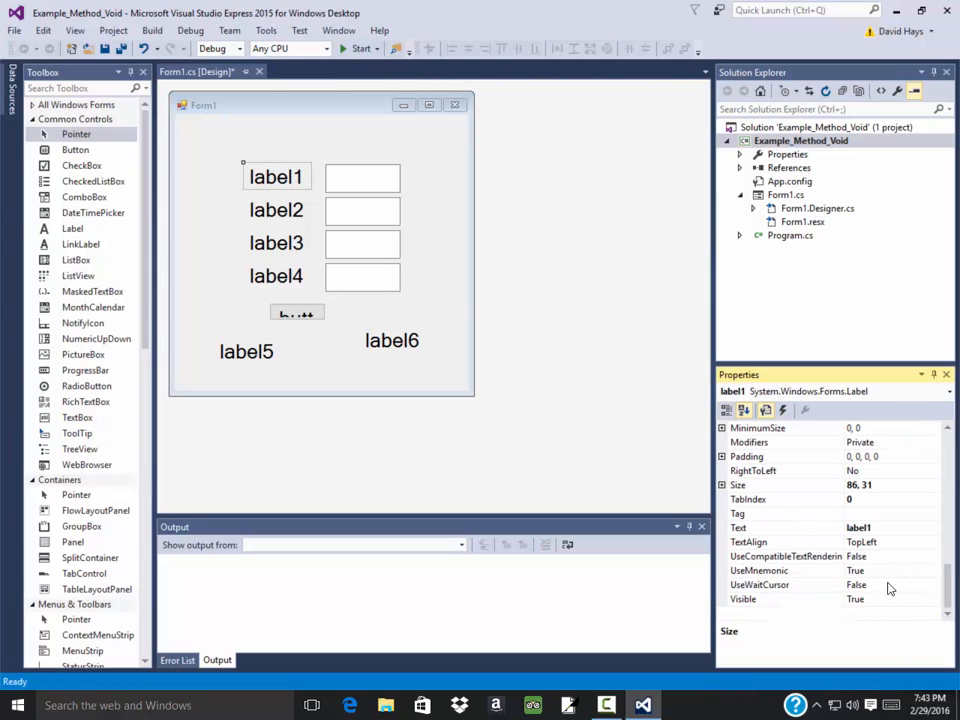
Caption label1 as x1 and label2 as y1
click(892, 528)
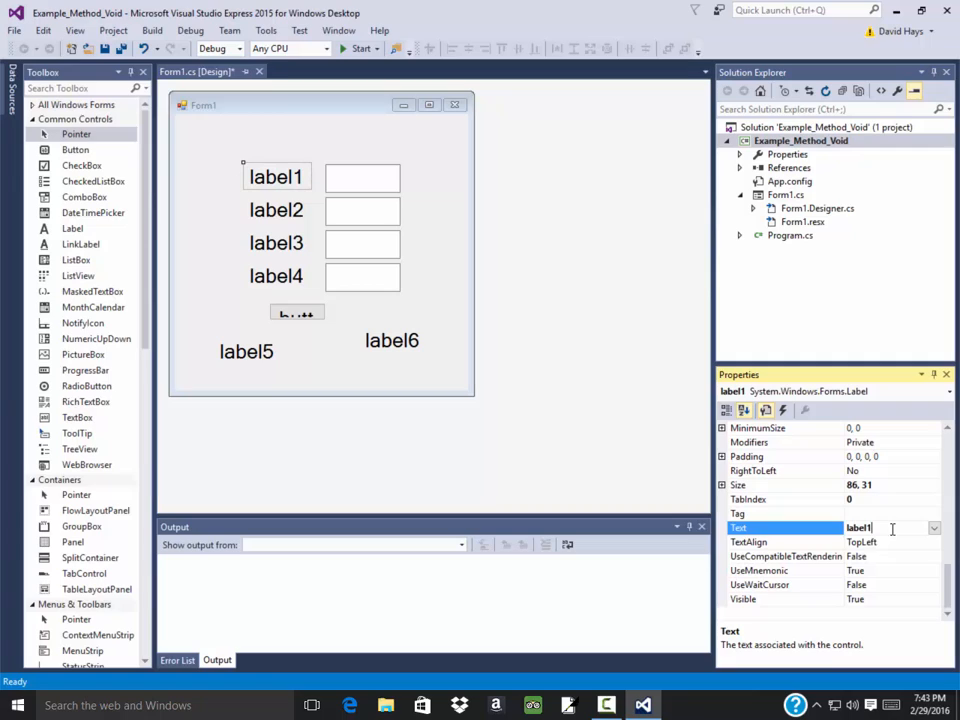
drag(872, 528, 831, 528)
text(x1)
key(Return)
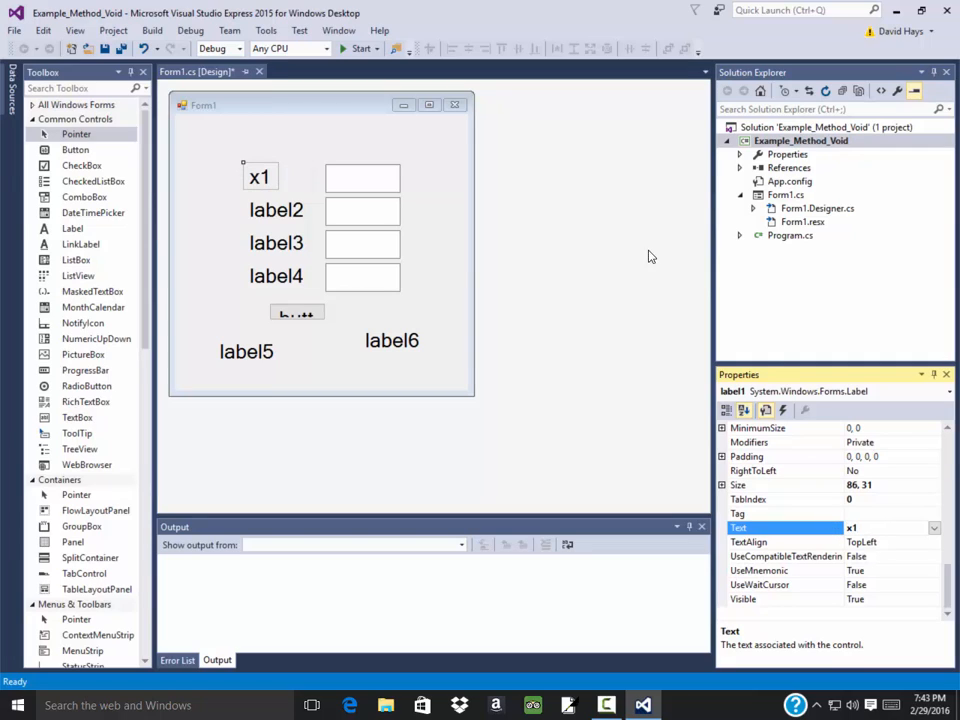
click(297, 209)
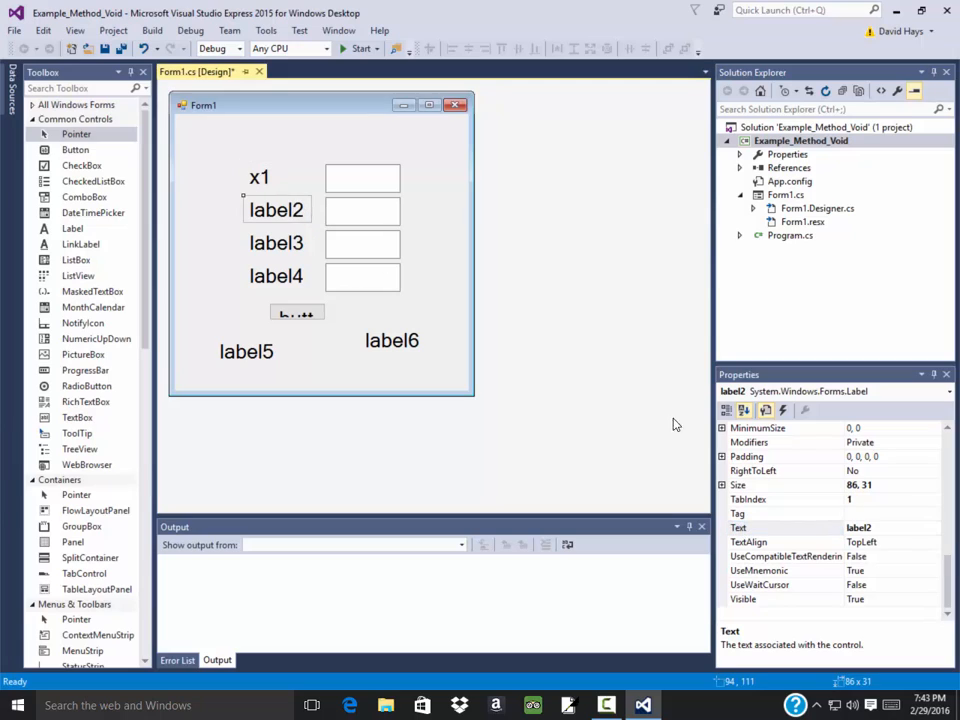
click(763, 527)
text(y1)
key(Return)
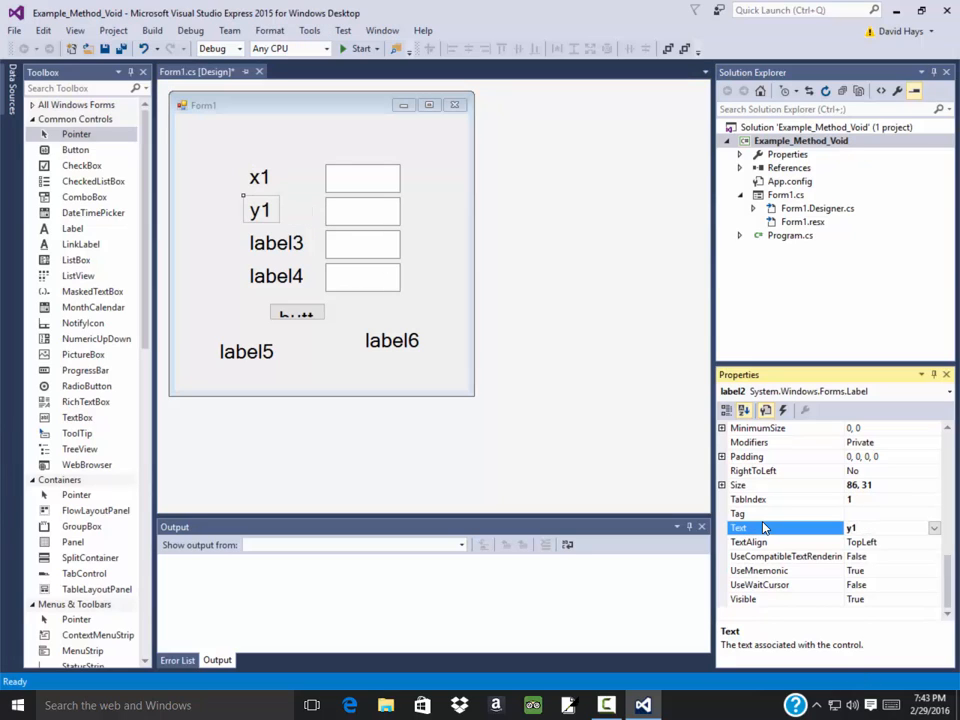
Caption label3 as x2 and label4 as y2
click(276, 243)
text(x2)
key(Return)
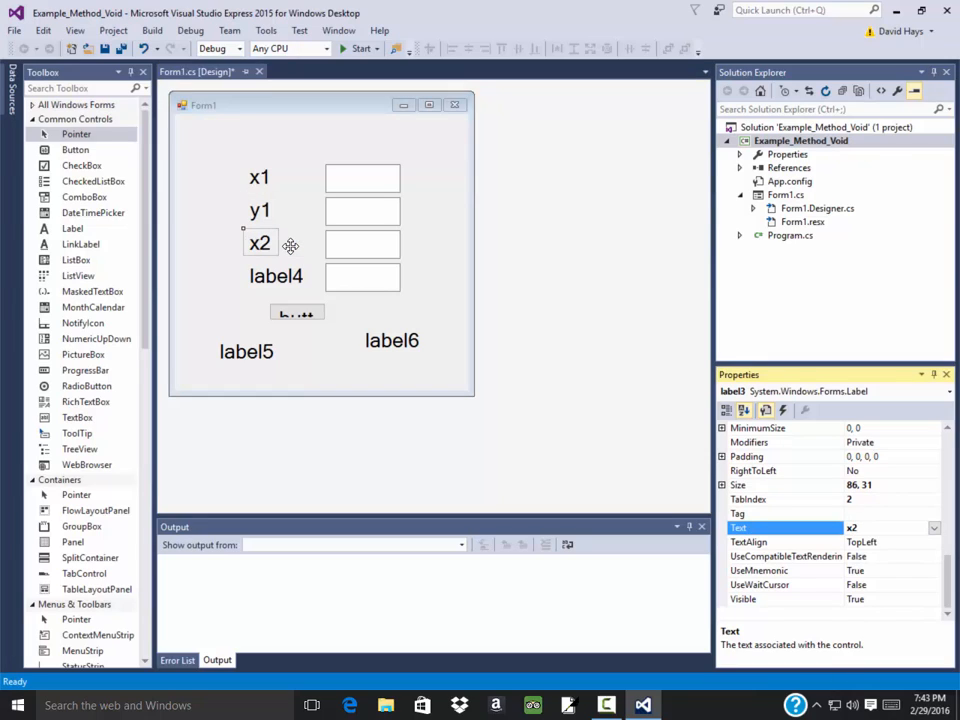
click(285, 276)
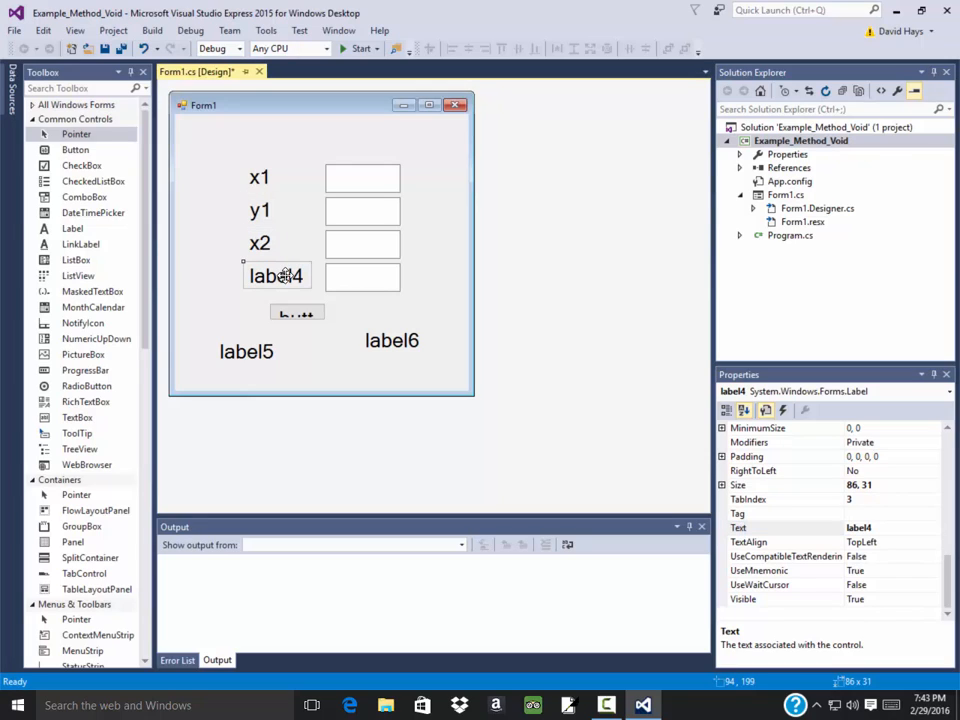
text(y2)
key(Return)
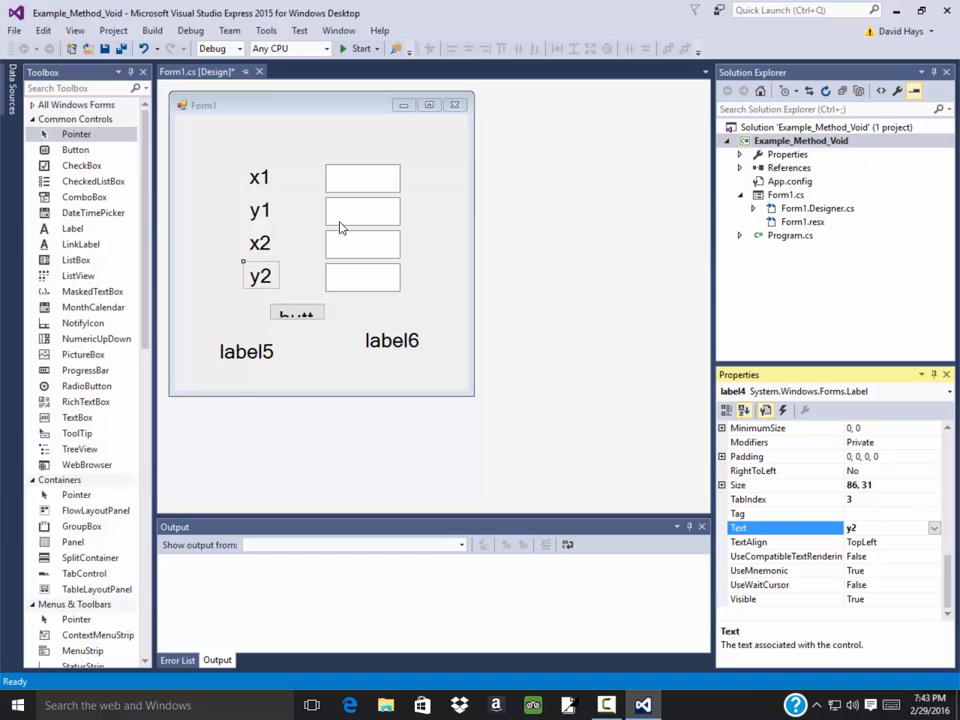
click(362, 178)
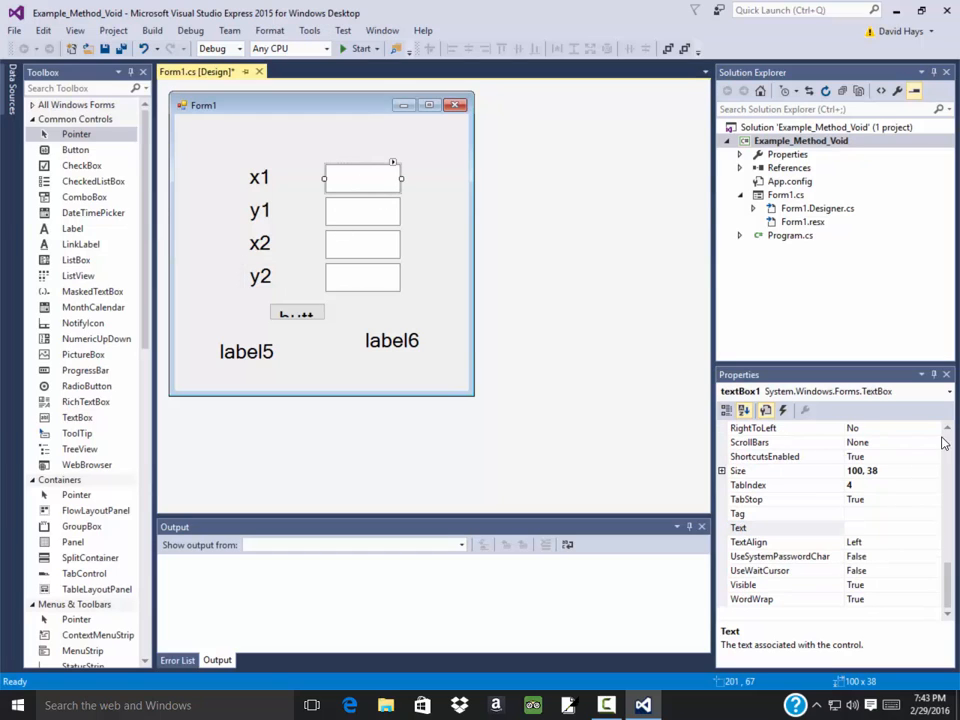
drag(947, 590, 950, 430)
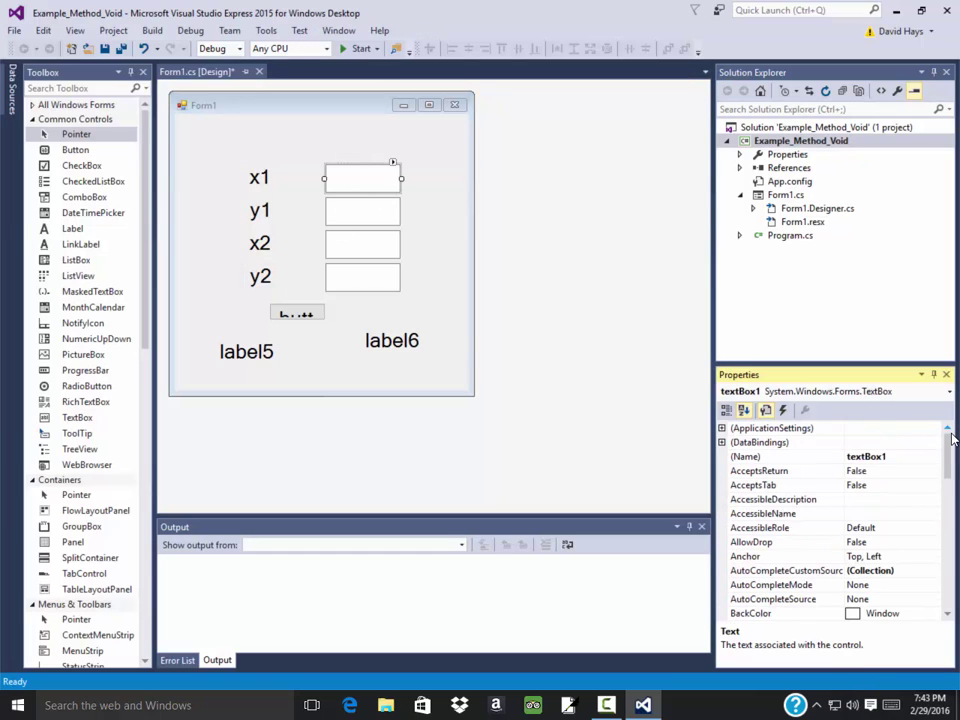
Rename the first two text boxes tb_x1 and tb_y1
click(904, 457)
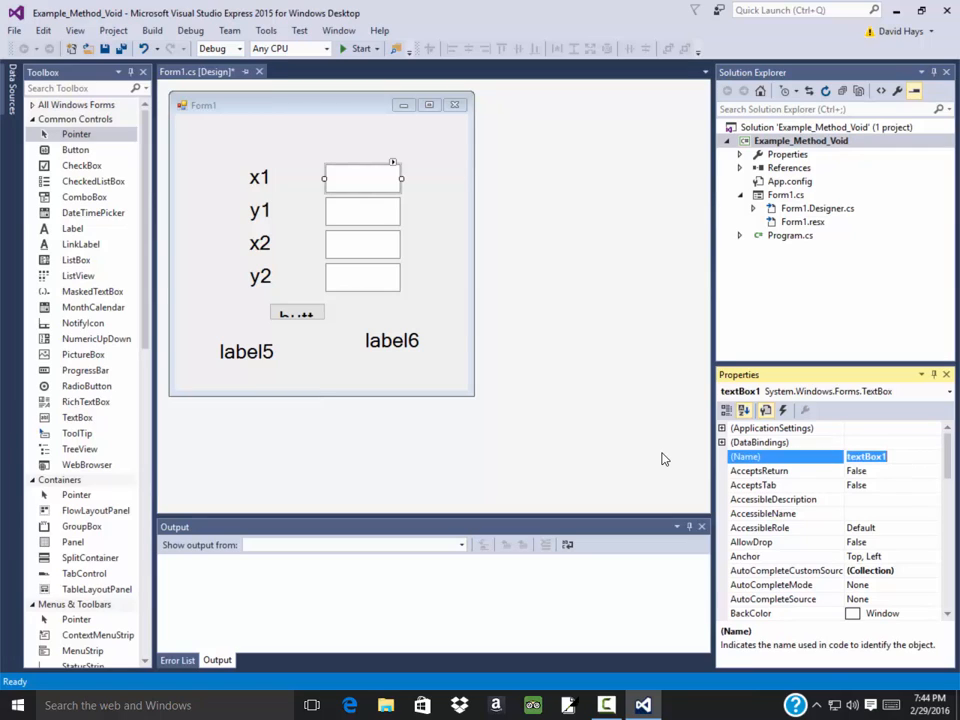
text(tb_)
key(Return)
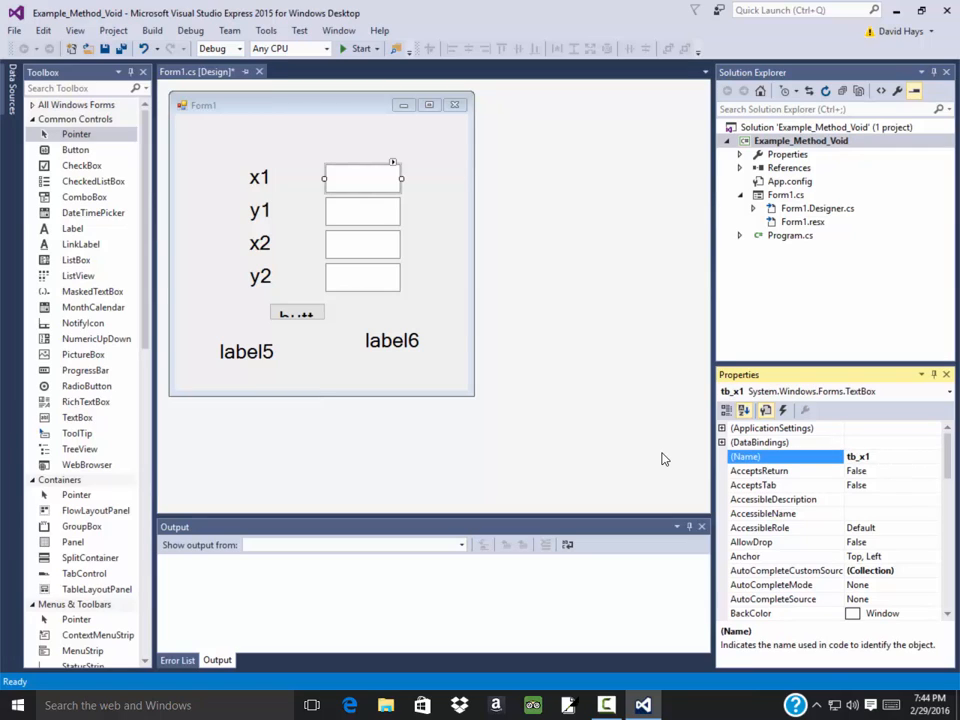
click(354, 208)
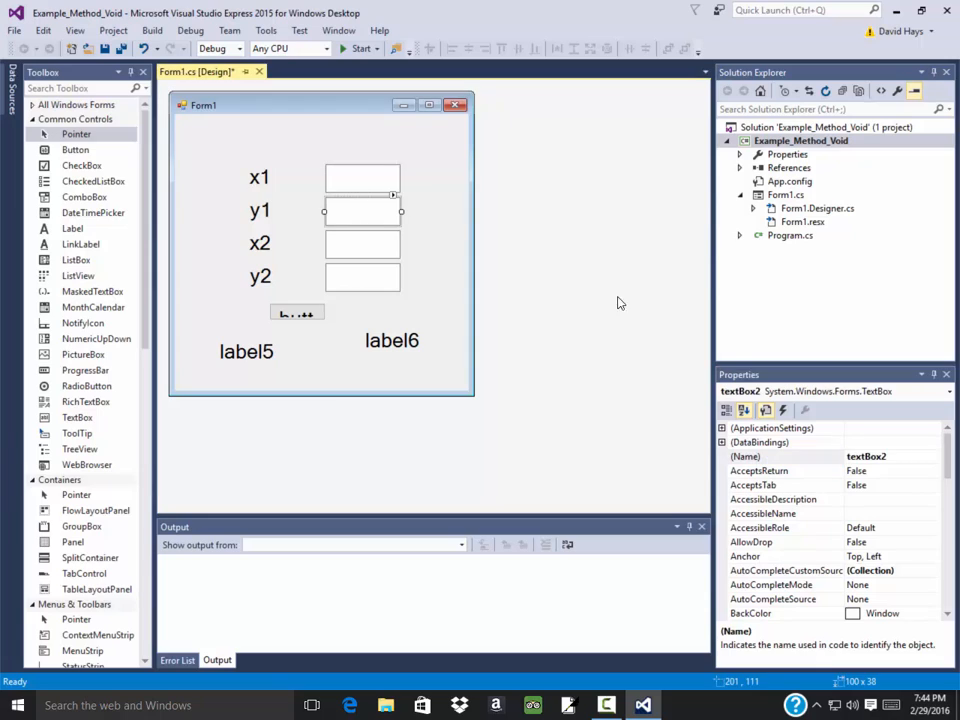
double_click(894, 460)
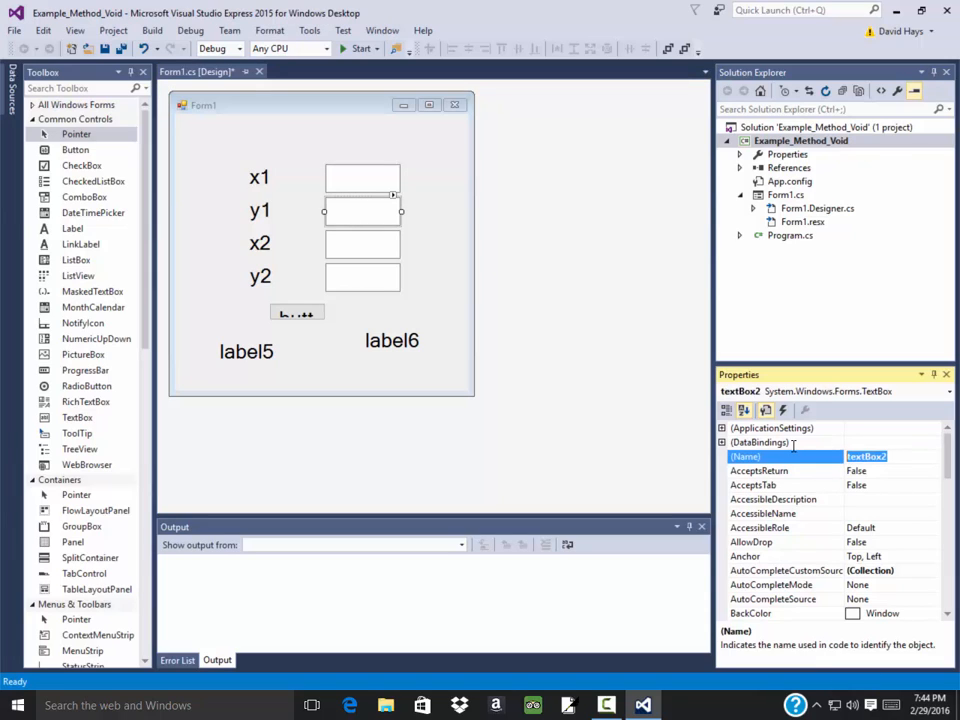
text(tb_y)
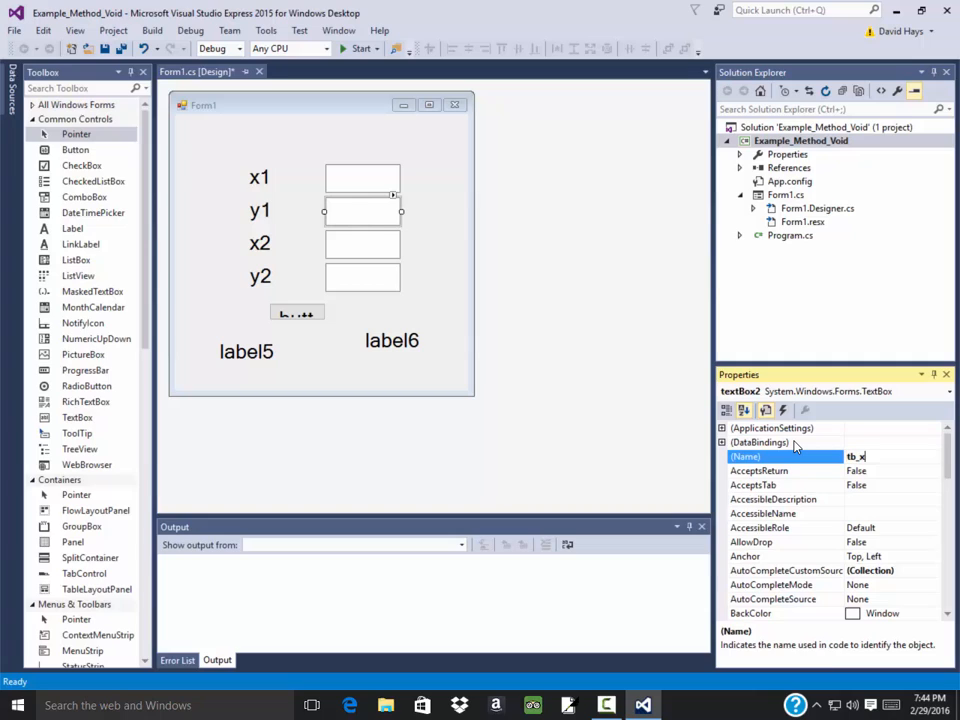
text(1)
key(Return)
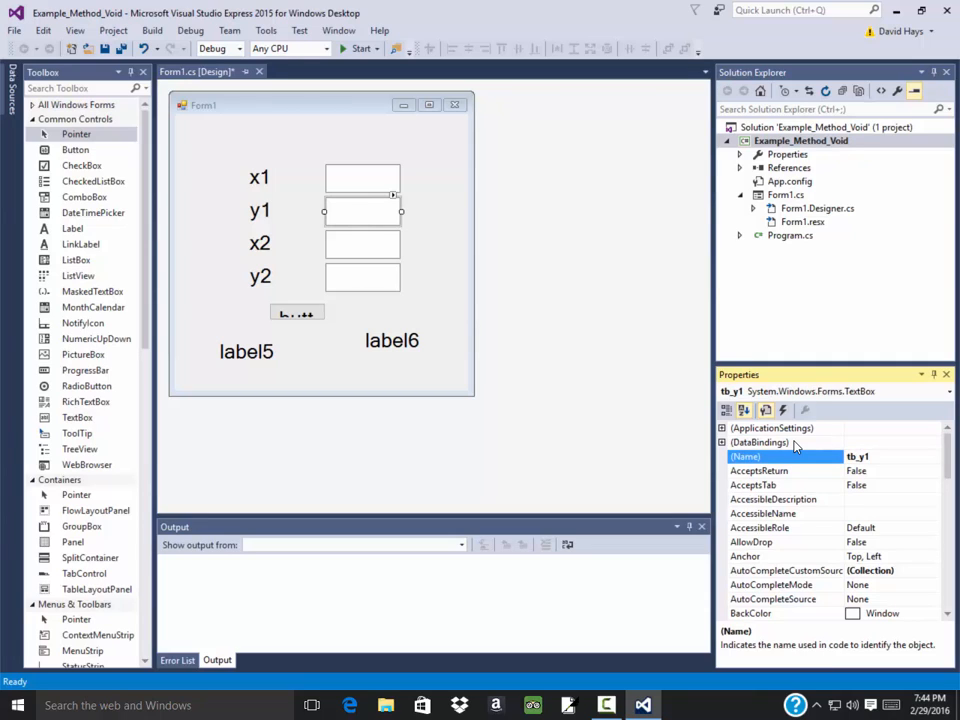
Rename the third and fourth text boxes tb_x2 and tb_y2
click(370, 244)
double_click(872, 458)
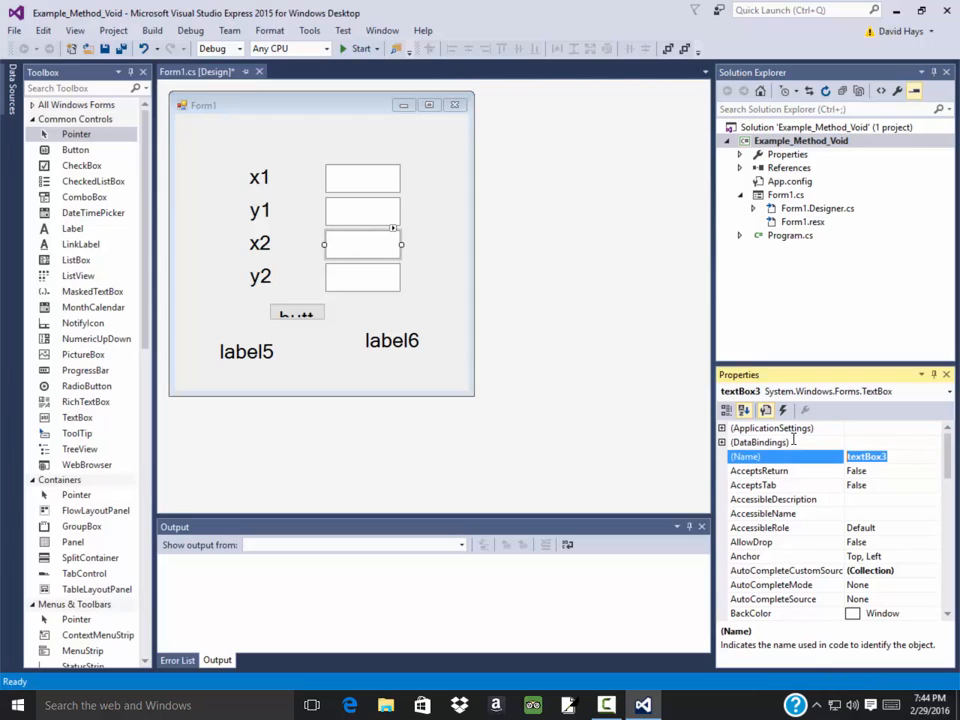
text(tb_x2)
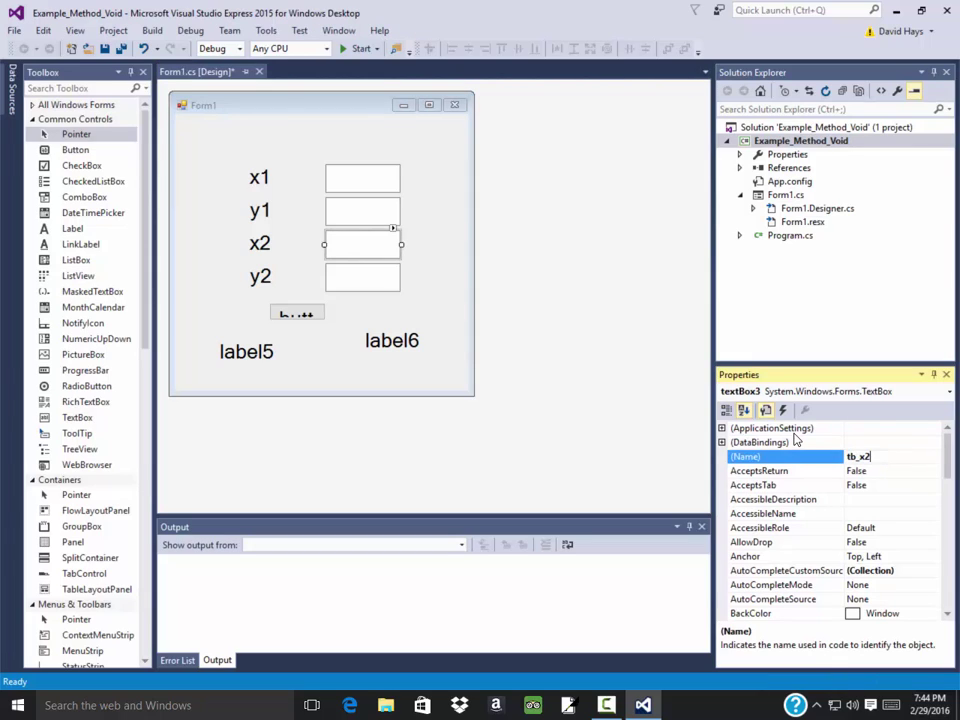
key(Return)
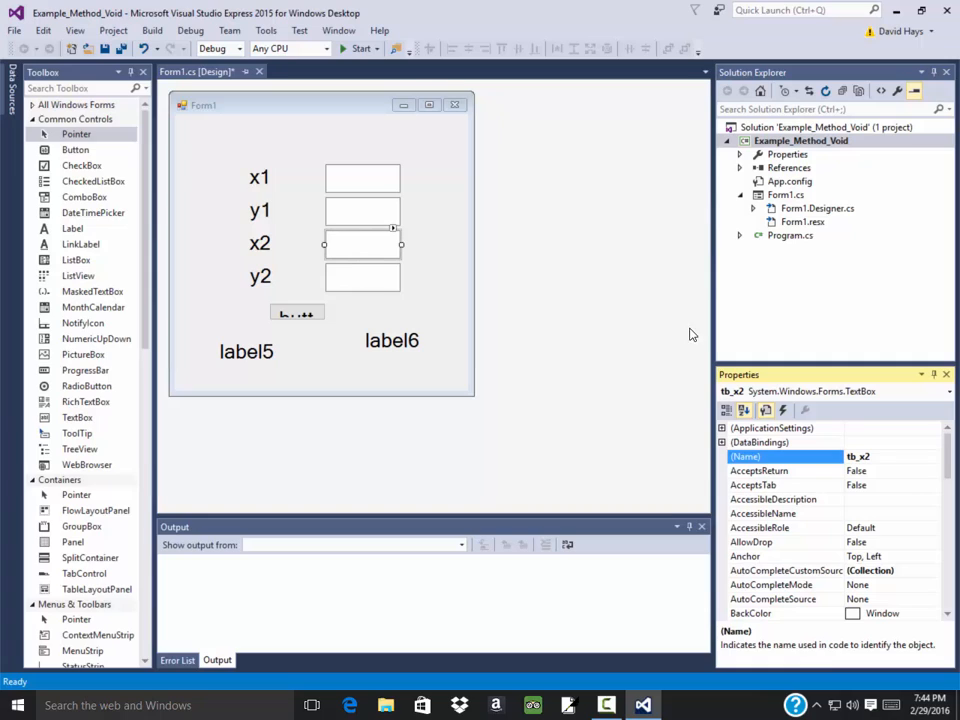
click(362, 277)
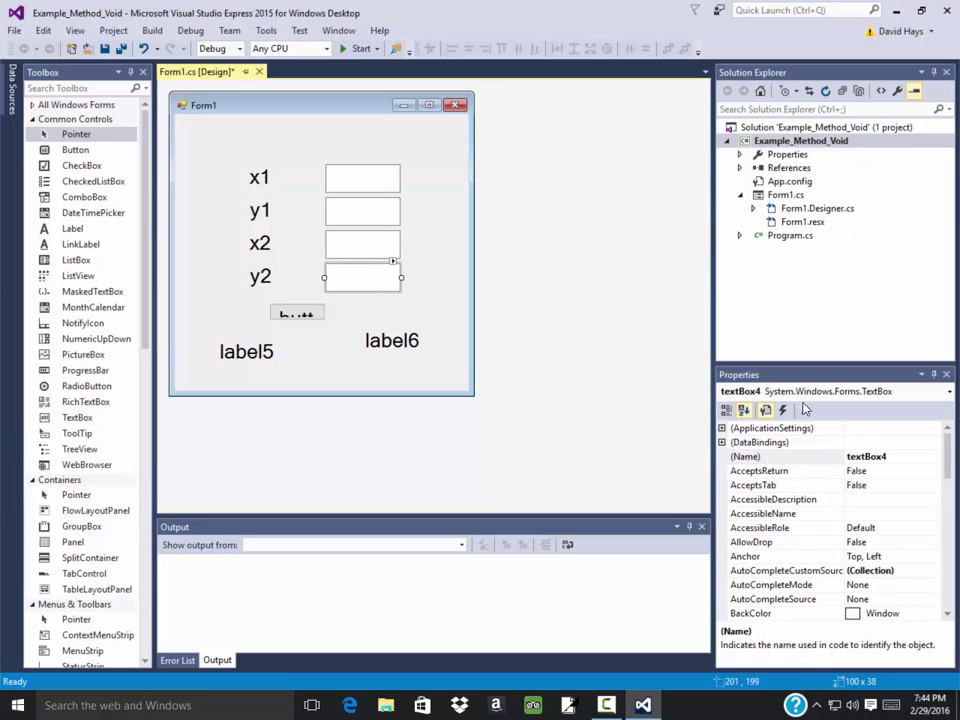
double_click(875, 457)
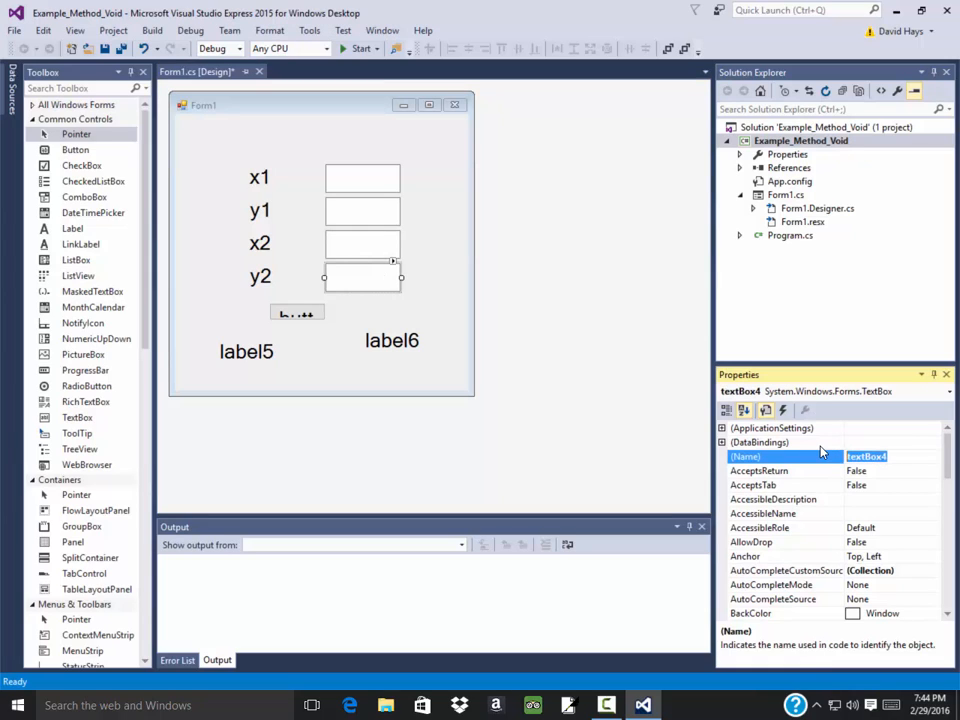
text(tb_y2)
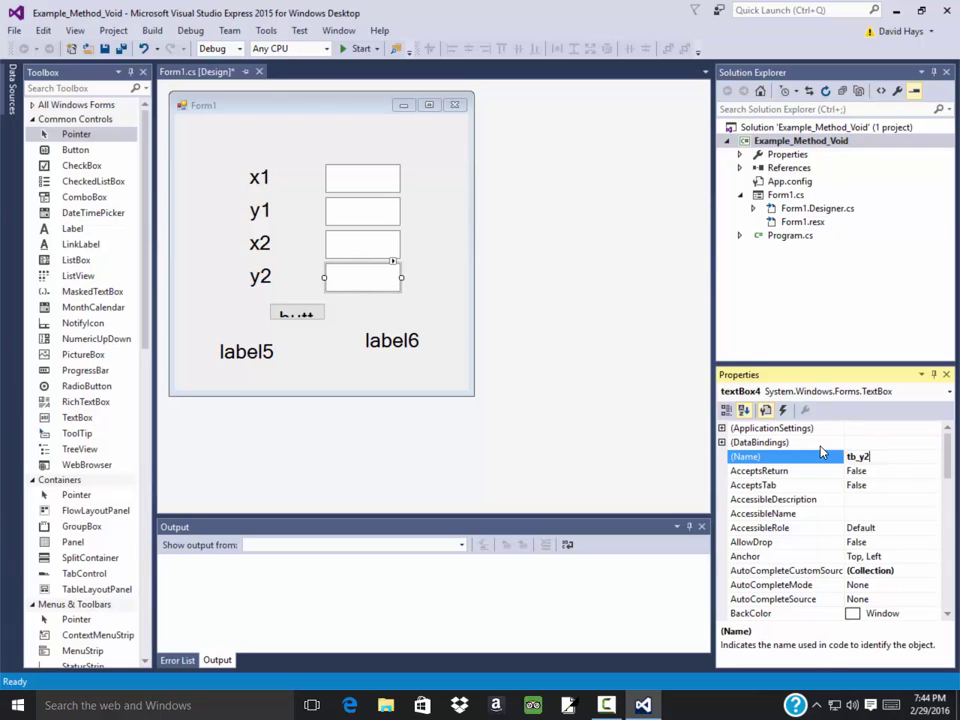
key(Return)
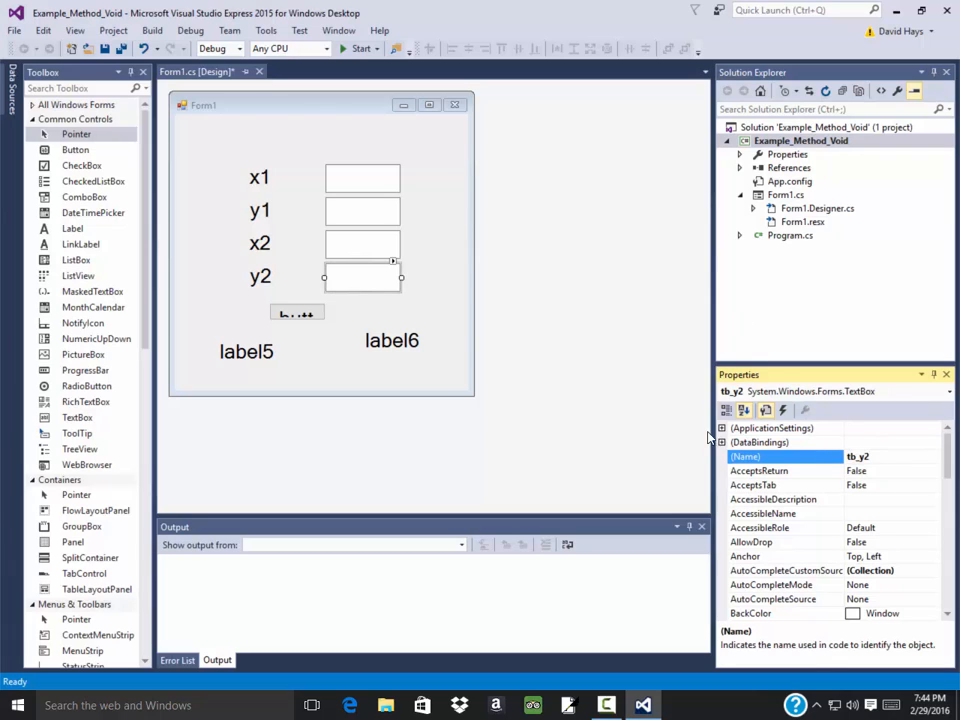
Caption label5 as Distance: and move the result label beside it
click(246, 351)
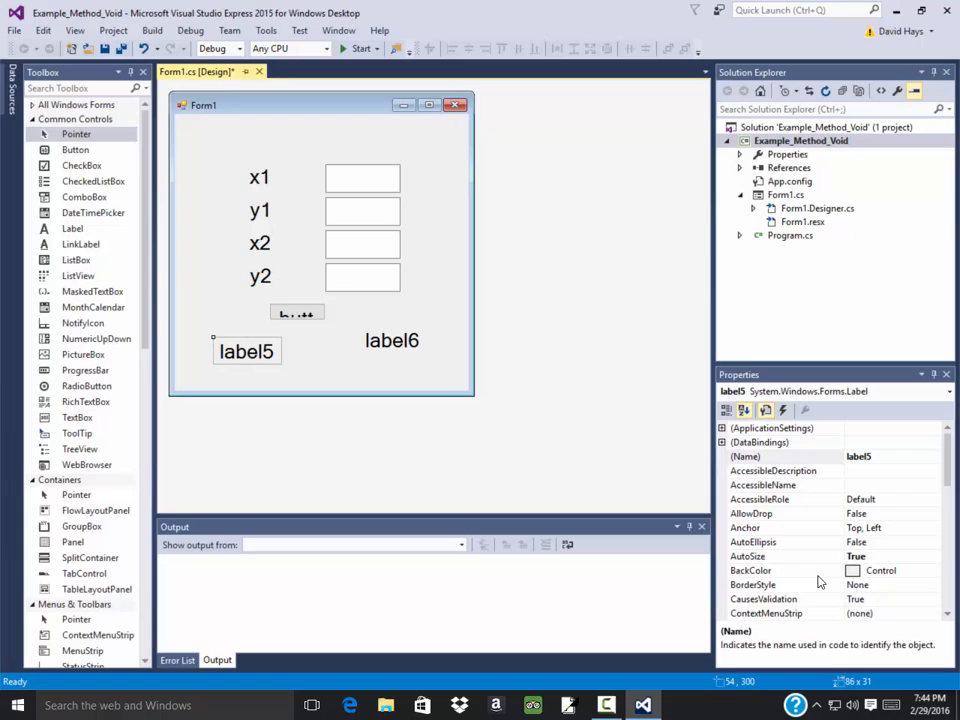
scroll(878, 550, down, 5)
scroll(890, 570, down, 5)
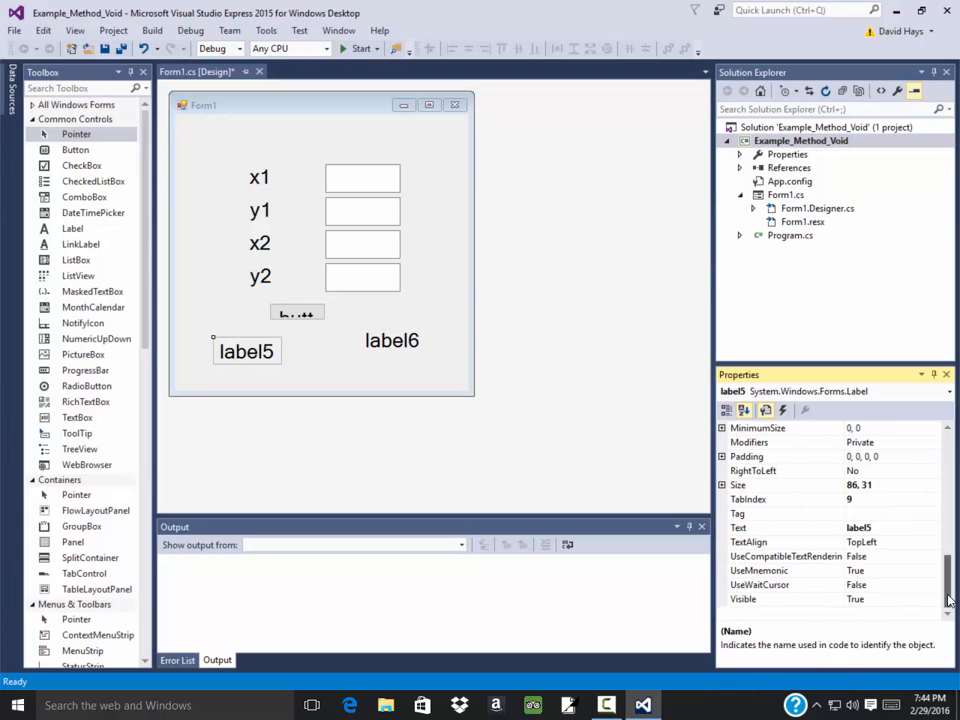
click(875, 528)
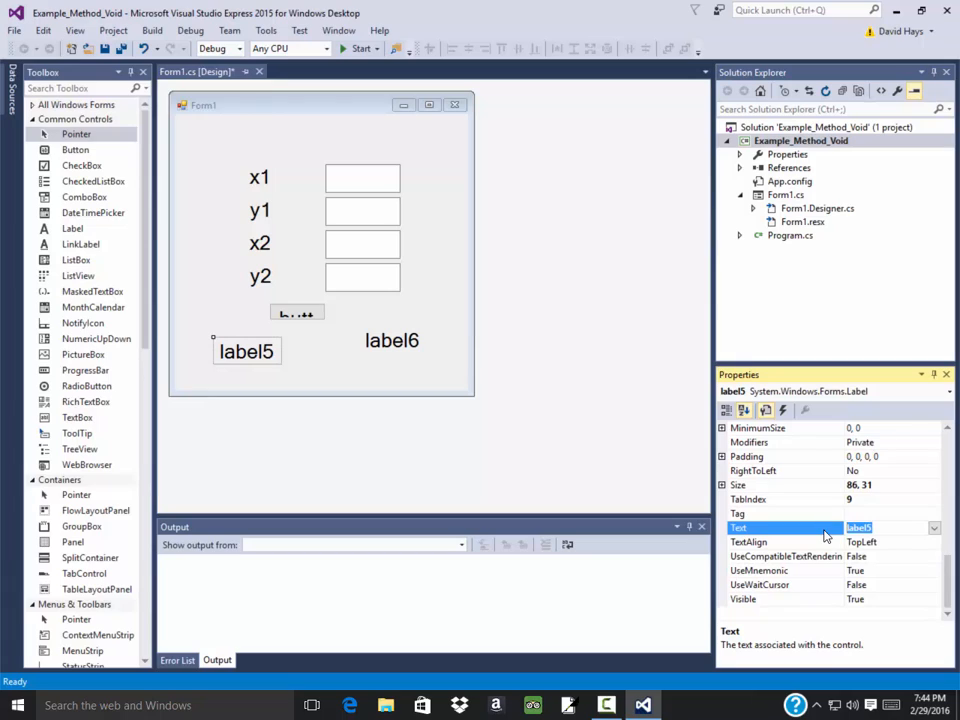
text(Distance:)
key(Return)
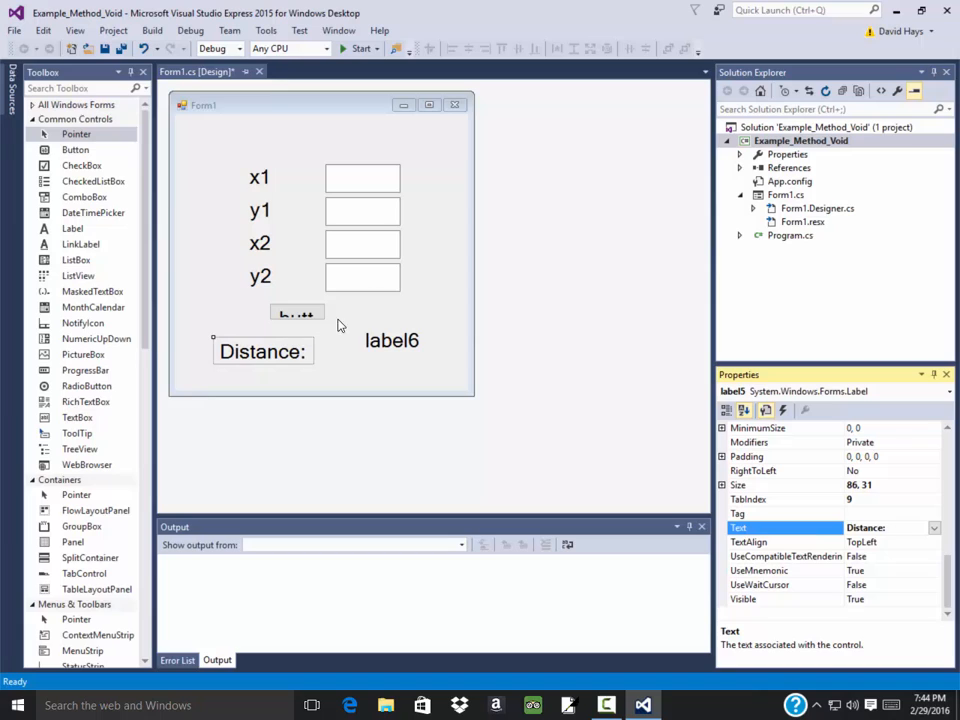
drag(390, 340, 367, 351)
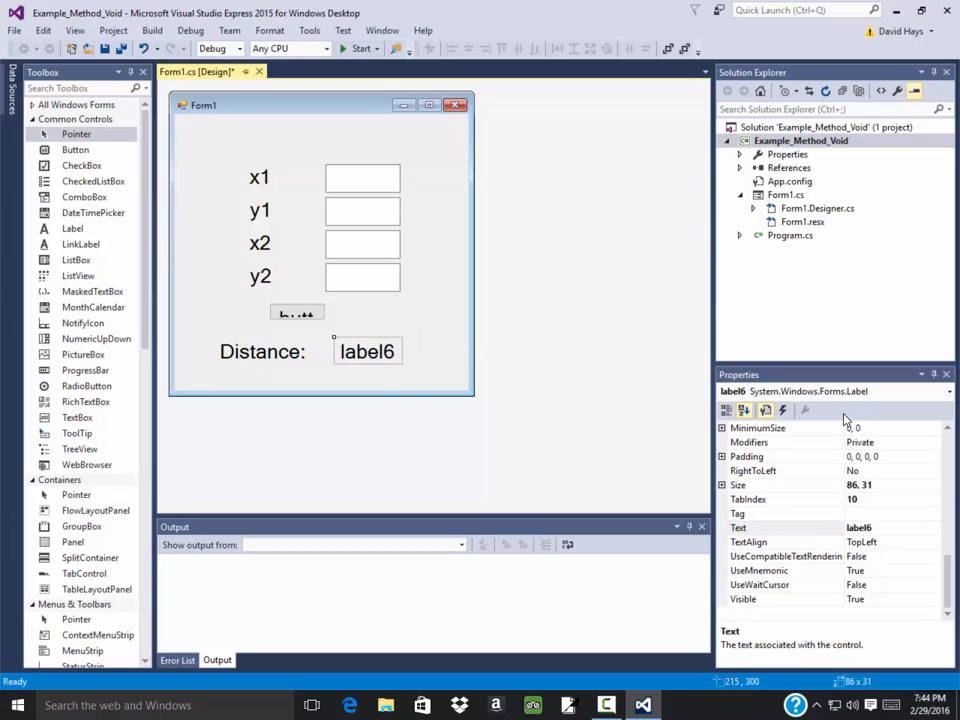
scroll(948, 452, up, 10)
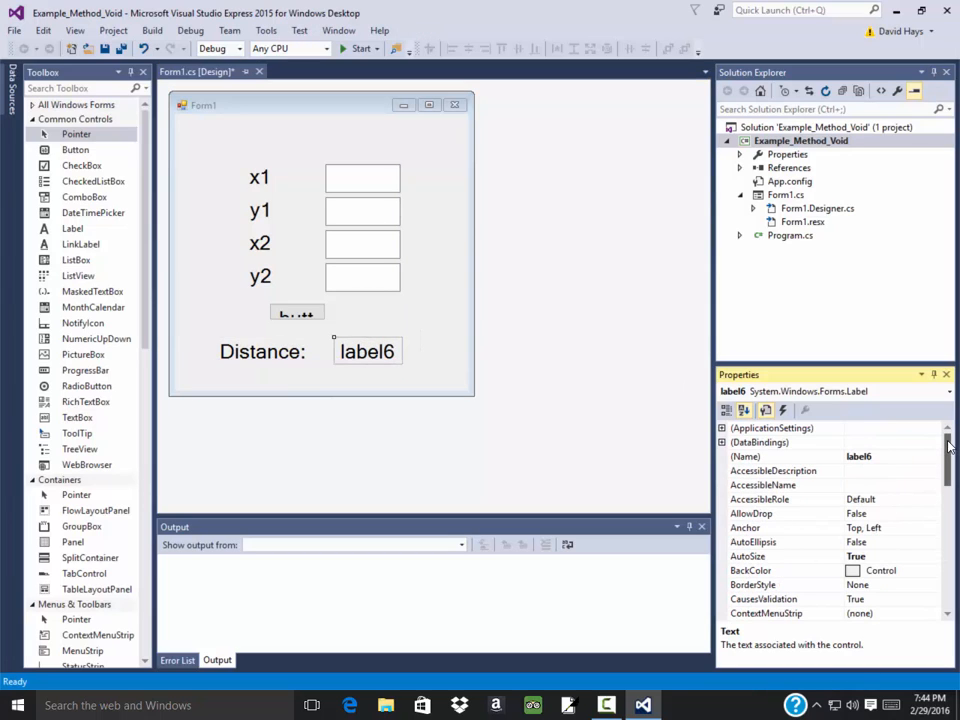
Rename the result label lb_distance, set Visible to False, and move the button up
click(892, 456)
drag(892, 456, 838, 456)
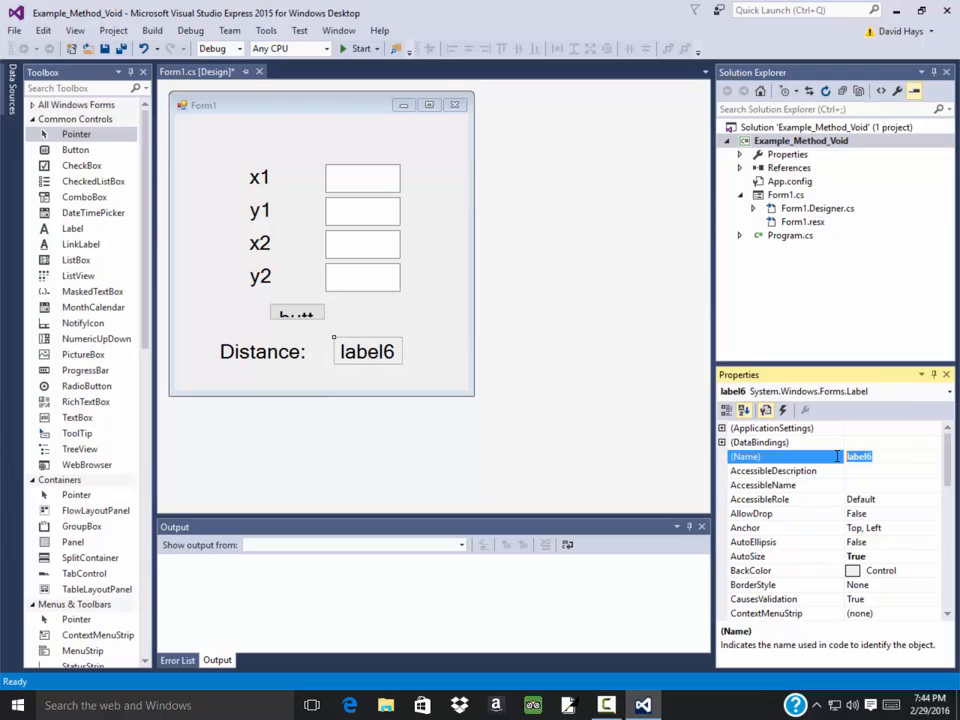
text(l)
key(Return)
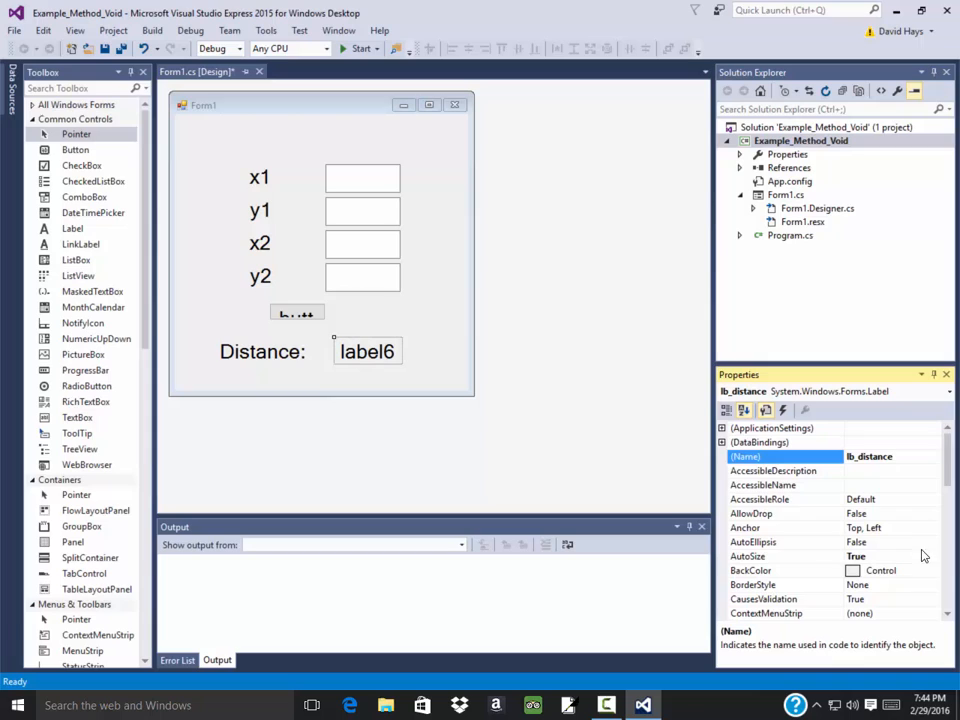
drag(947, 460, 947, 600)
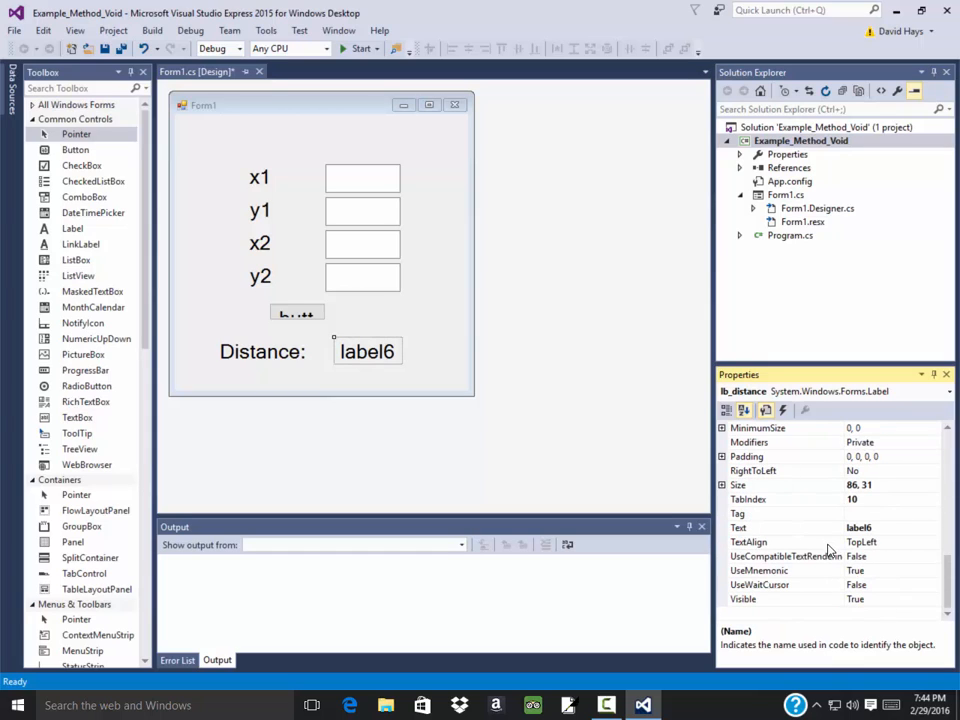
double_click(863, 600)
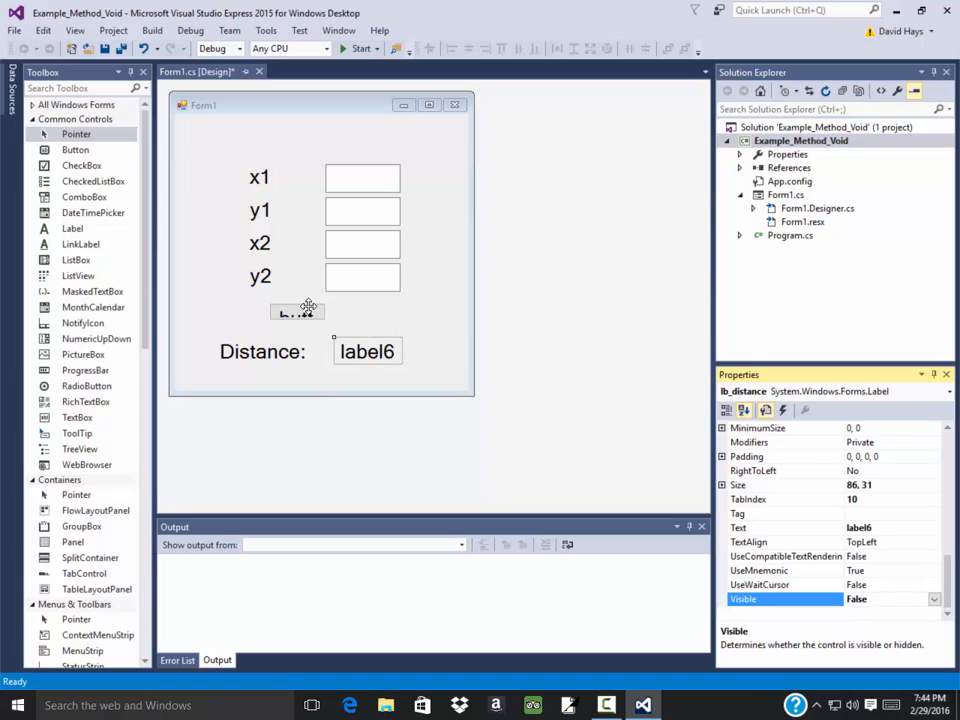
mouse_move(295, 316)
mouse_down()
mouse_move(287, 304)
mouse_move(290, 312)
mouse_up()
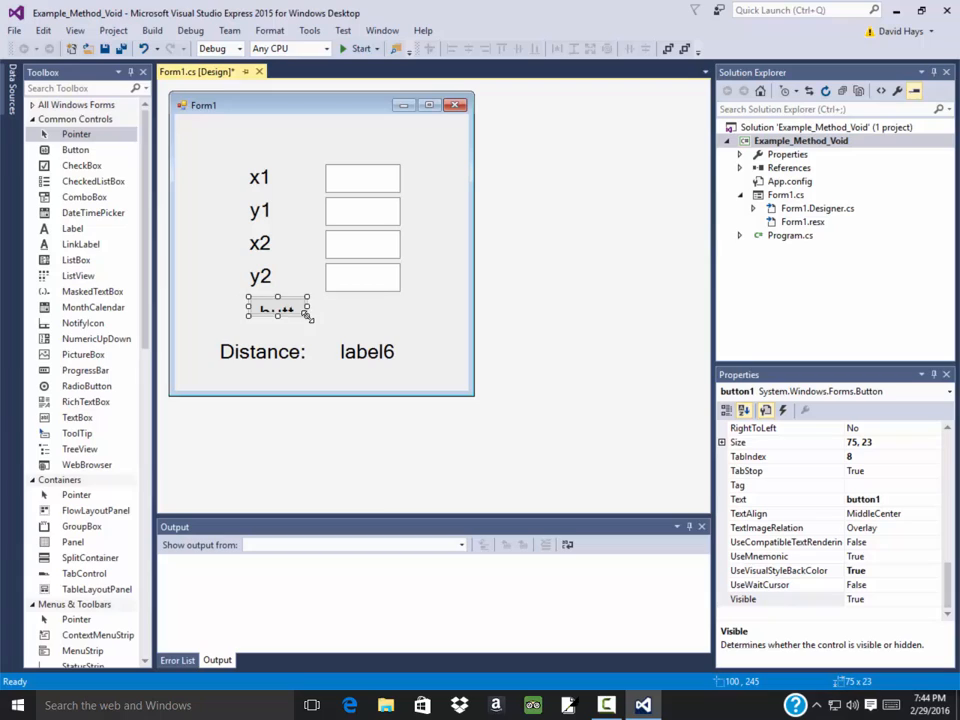
Resize the button to about 179 by 40 and caption it Calculate
drag(308, 316, 385, 338)
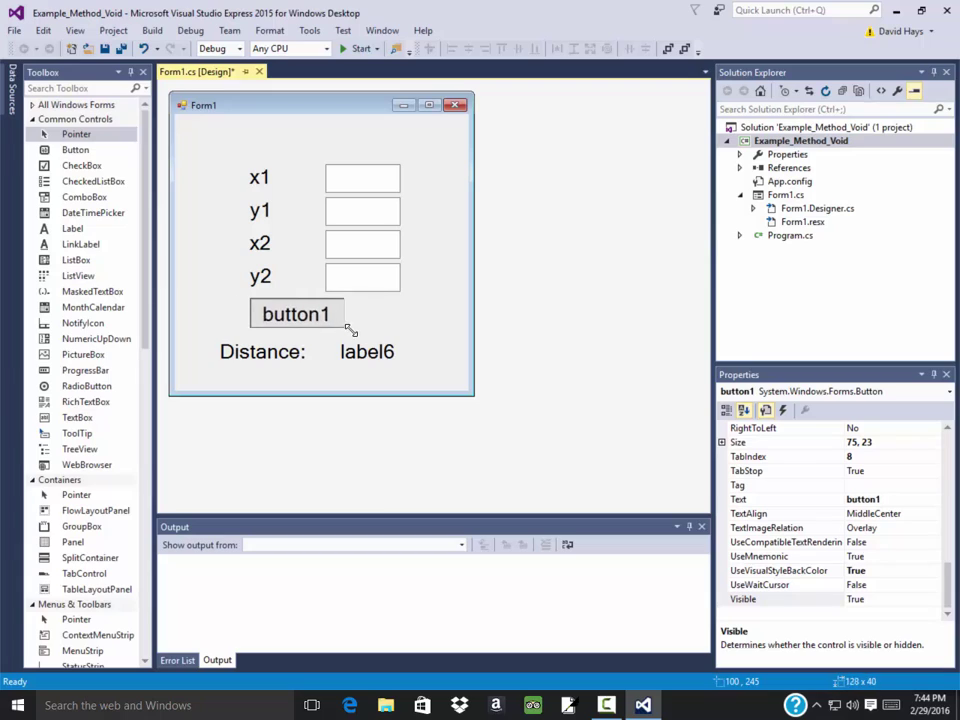
click(890, 499)
double_click(890, 499)
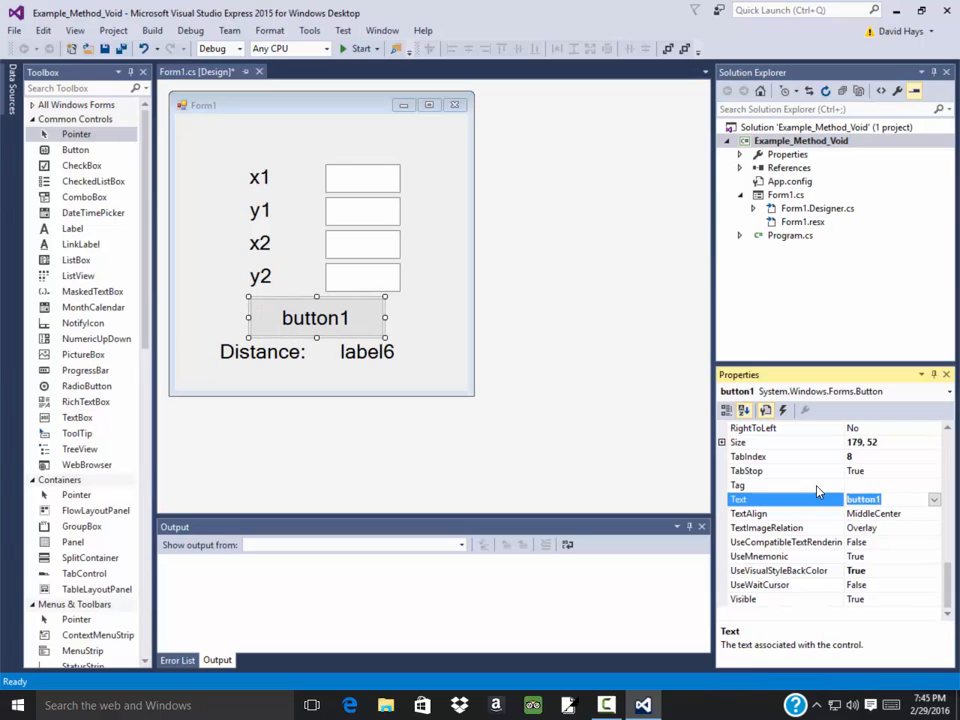
text(CAlcu)
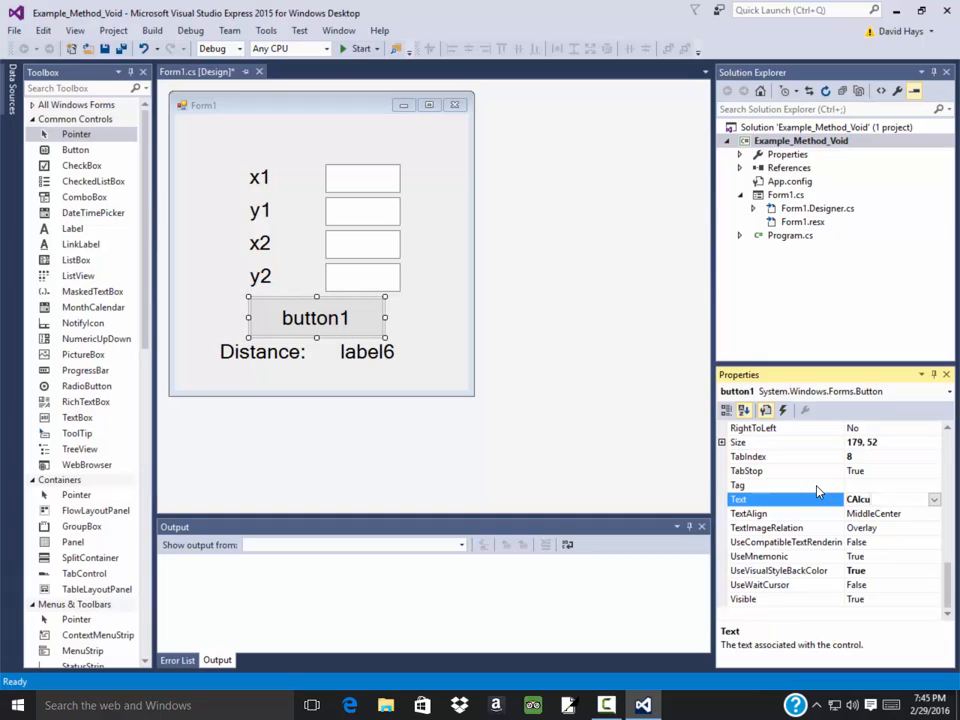
key(BackSpace)
key(BackSpace)
key(BackSpace)
text(alcul)
text(ate)
key(Return)
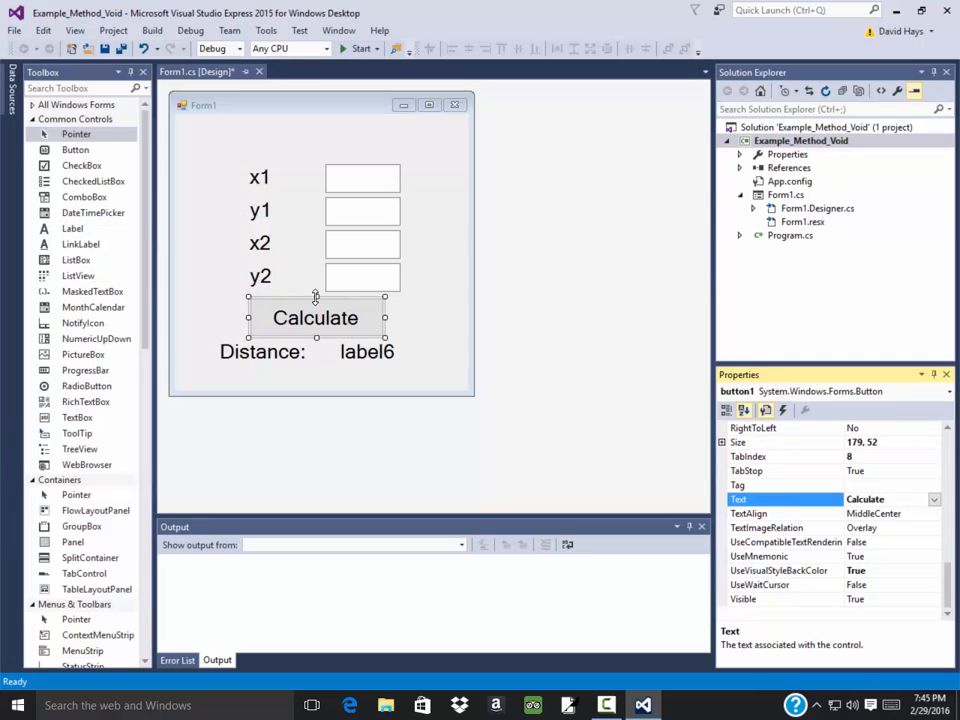
drag(316, 297, 338, 306)
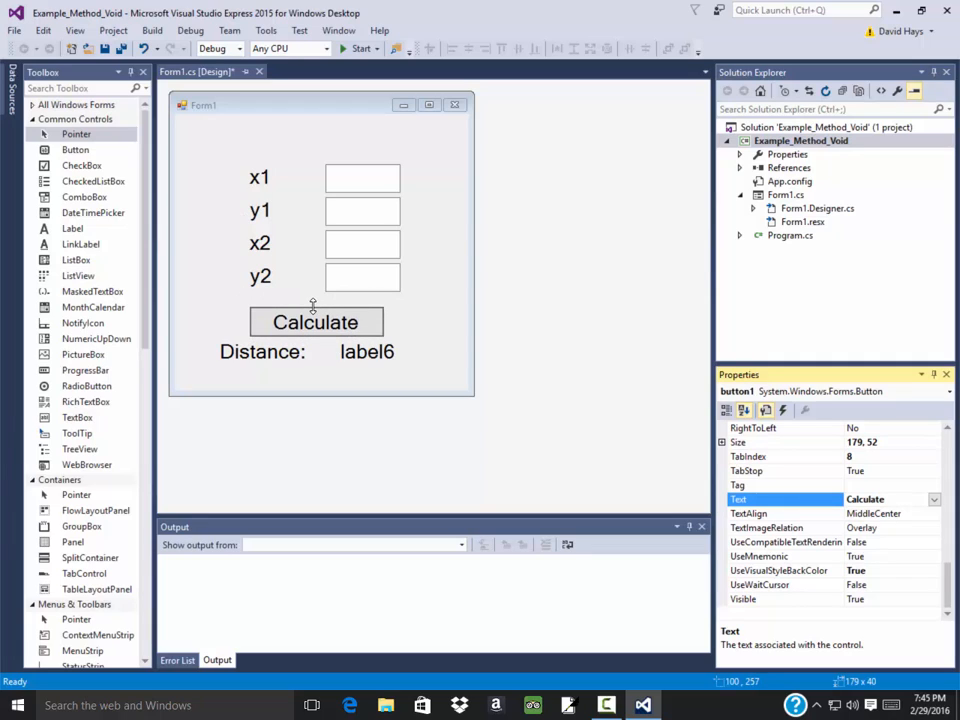
Move the Distance: and result labels rightward beneath the button
click(428, 322)
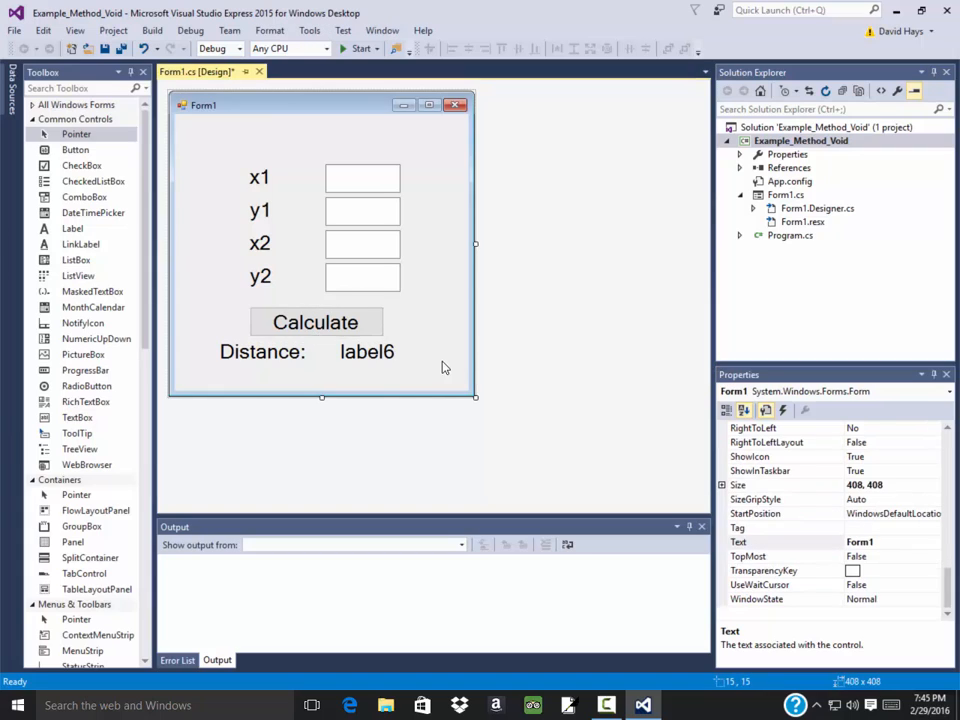
mouse_move(212, 340)
mouse_down()
mouse_move(381, 378)
mouse_move(394, 356)
mouse_up()
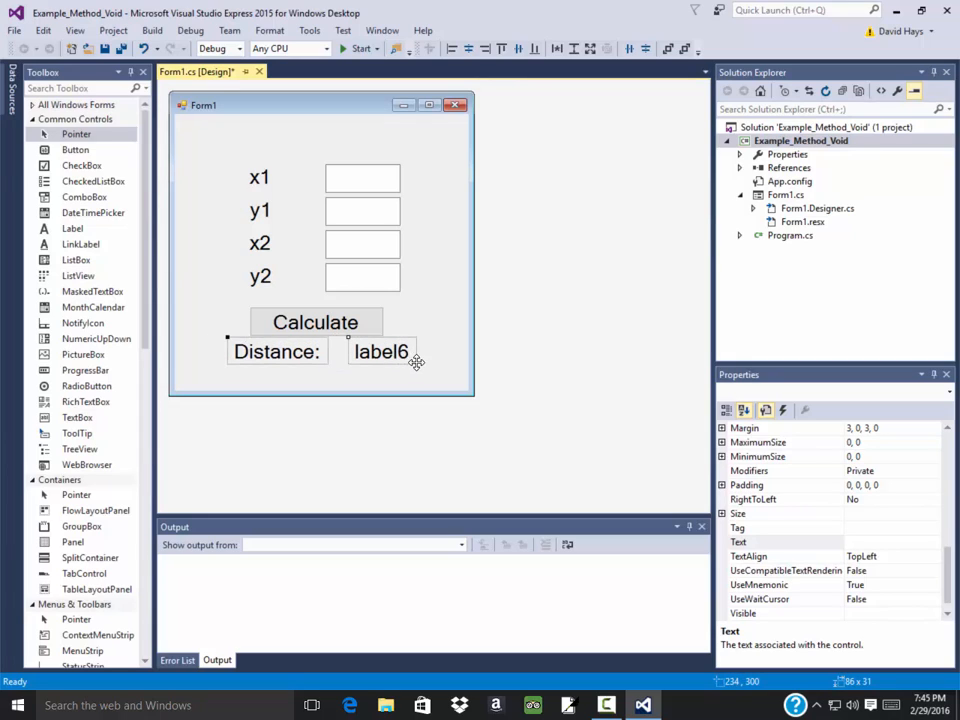
click(437, 371)
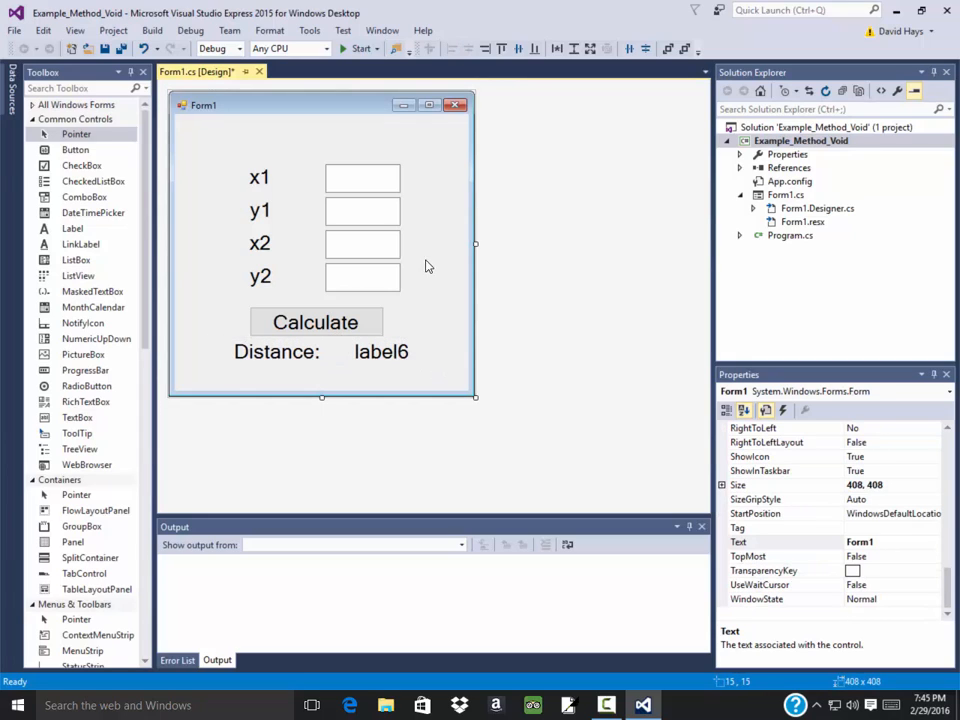
Set the form's Text property to Distance Formula
click(887, 543)
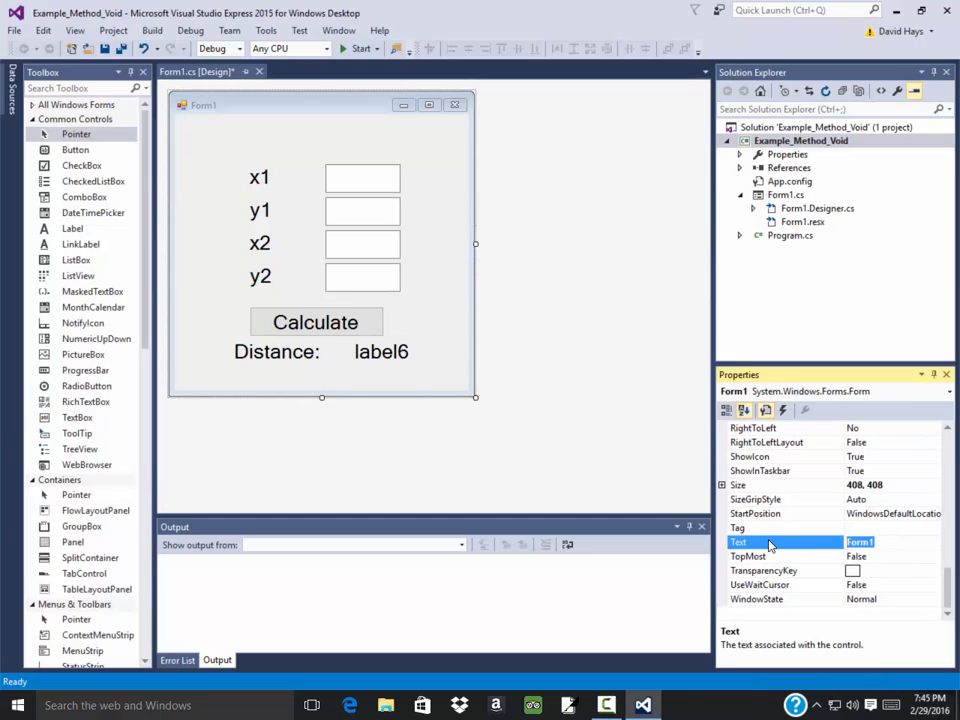
text(Distance)
key(Return)
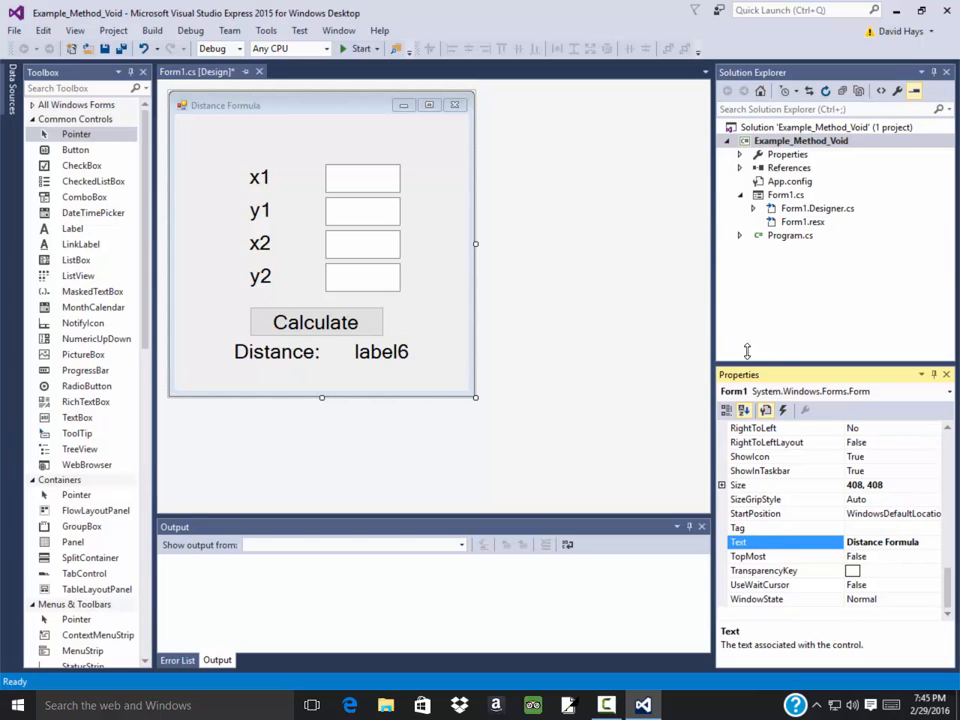
click(445, 234)
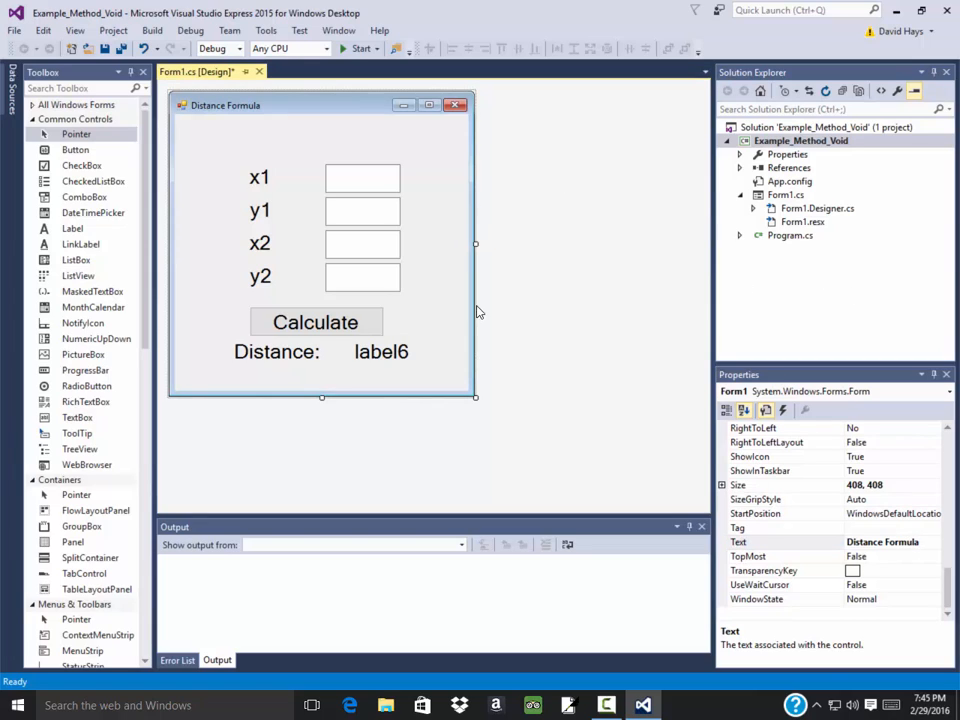
In the Calculate button's handler, declare 'double x1, y1, x2, y2, distance;'
double_click(321, 322)
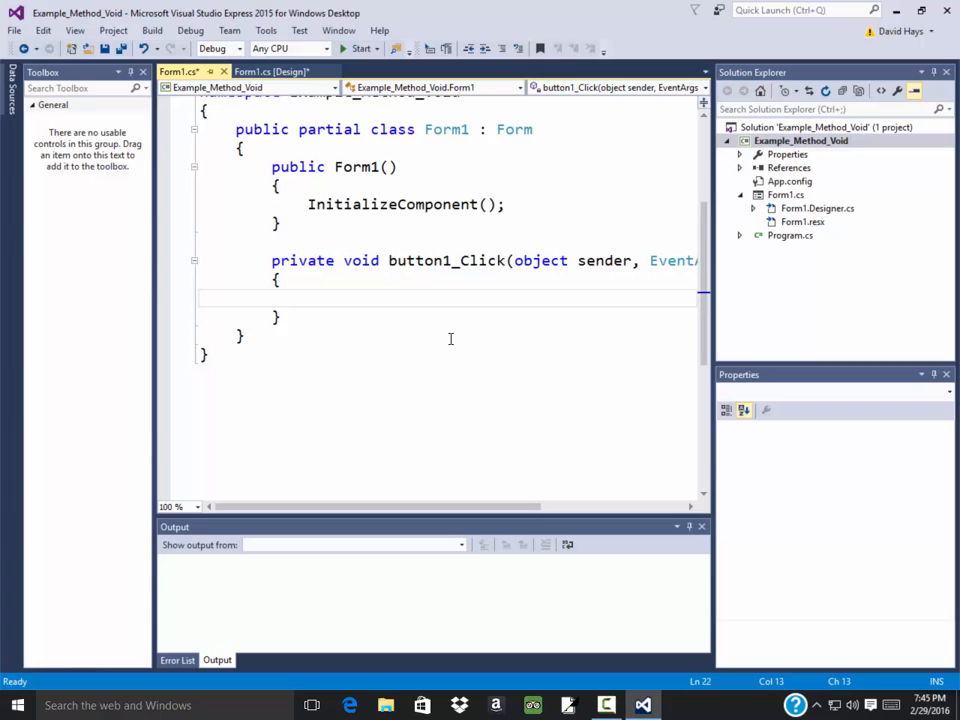
text(var x1)
text(,)
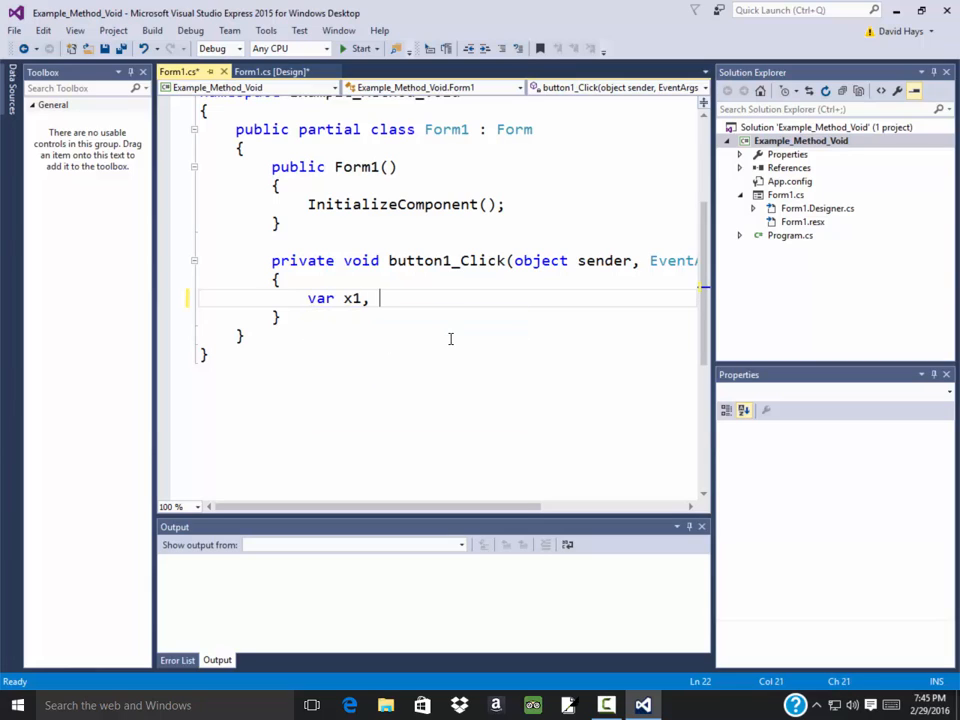
key(BackSpace)
key(BackSpace)
key(BackSpace)
key(BackSpace)
key(BackSpace)
key(BackSpace)
key(BackSpace)
key(BackSpace)
text(double )
text(x1, )
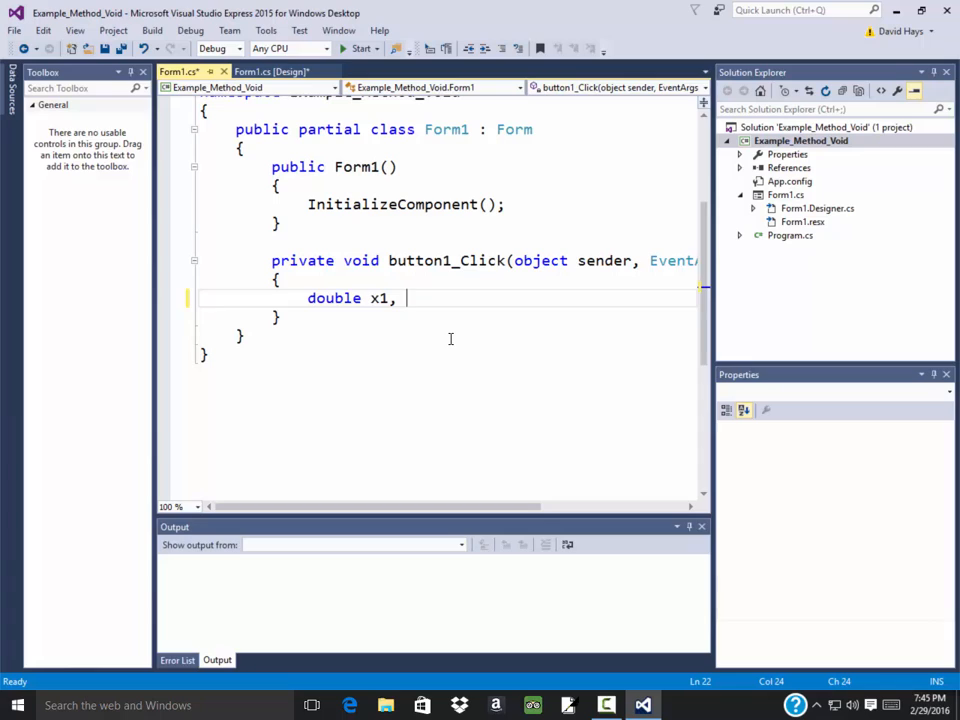
text(x)
key(BackSpace)
text(y1,)
text( x2, y2, )
text(di)
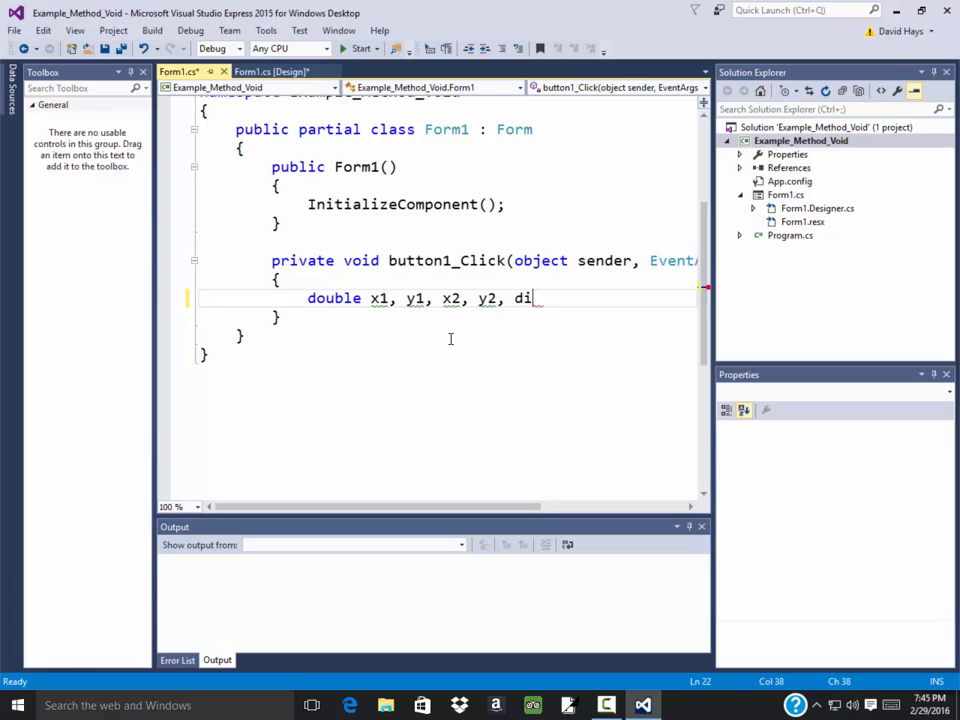
text(stance;)
key(Return)
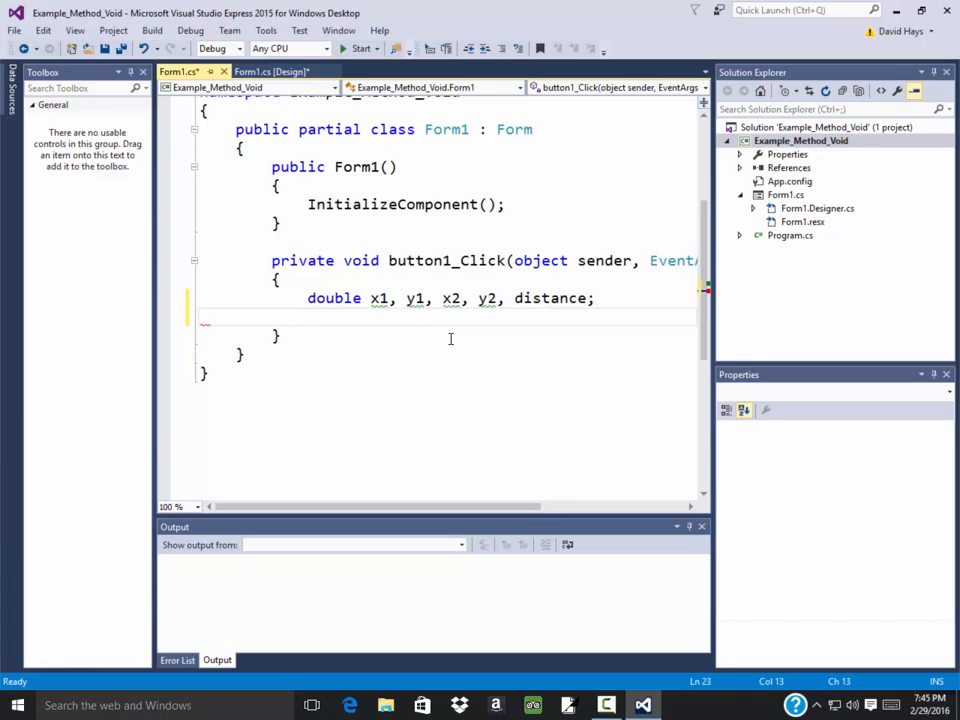
text(x)
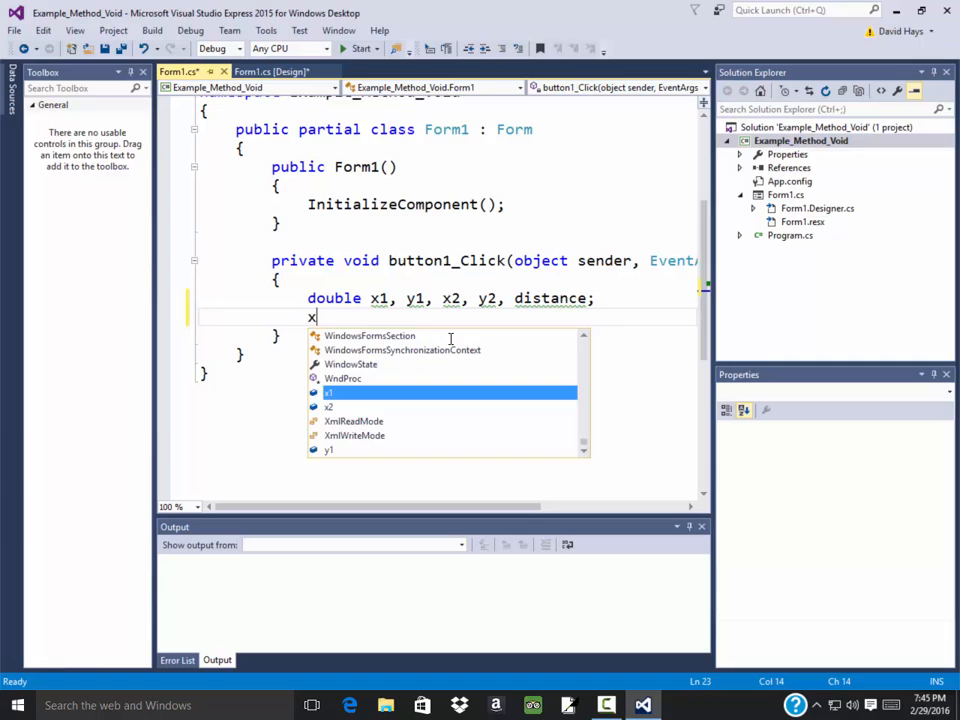
text(1 = doubl)
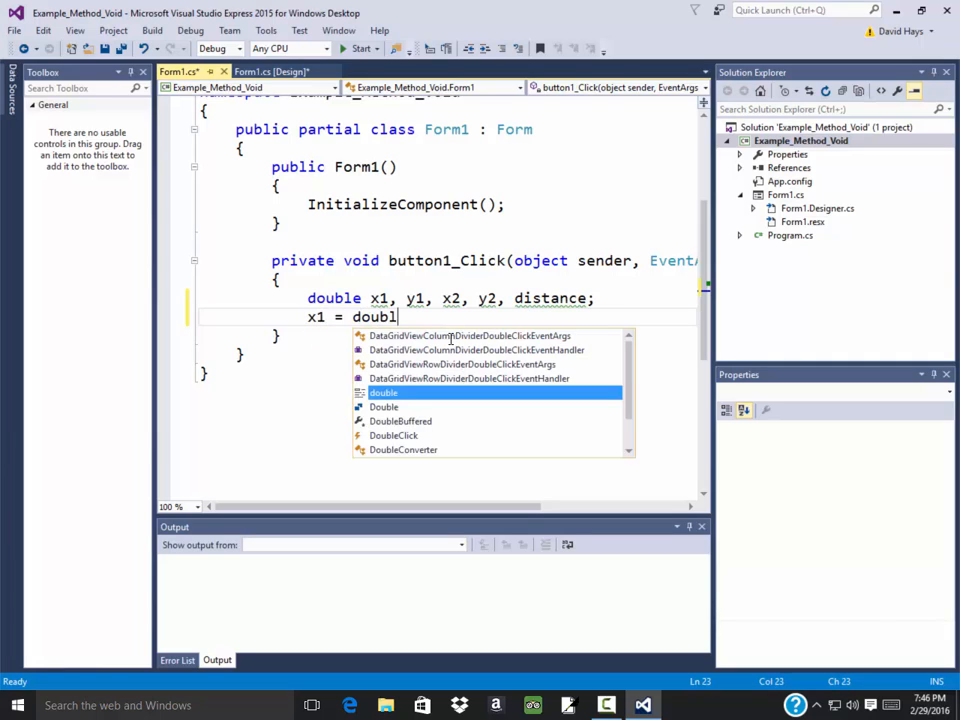
text(e.parse)
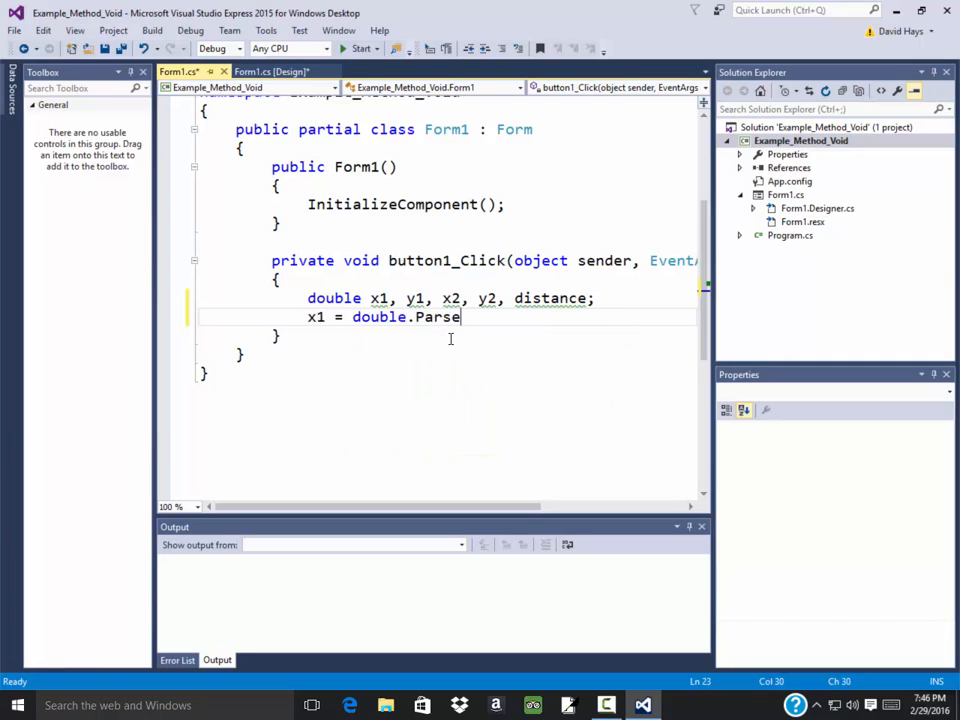
text((tb)
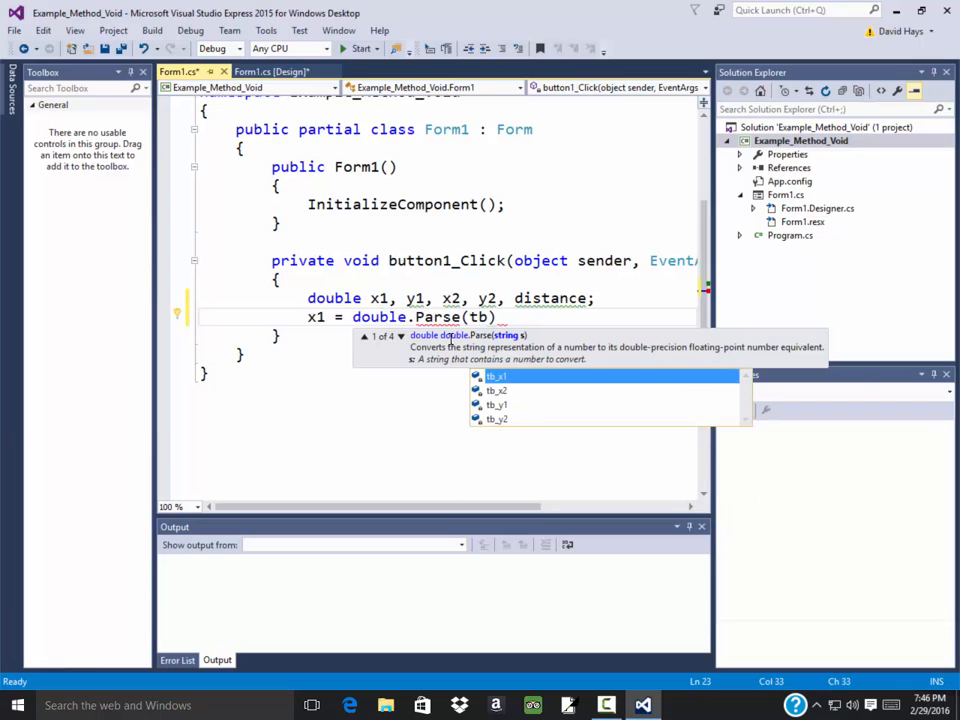
text(_x1.tex)
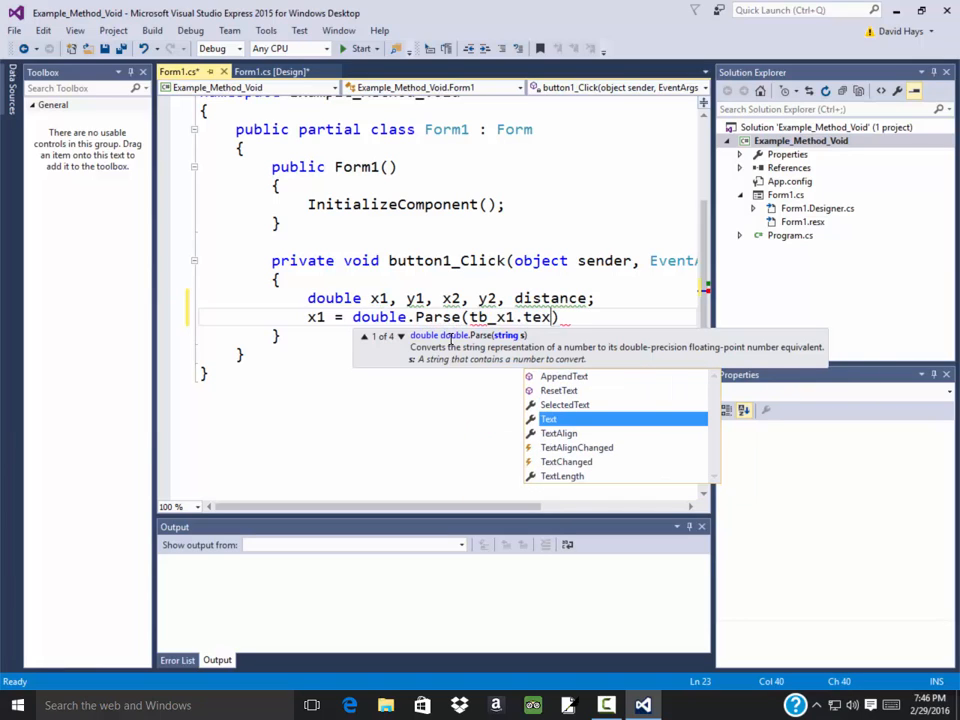
text(t);)
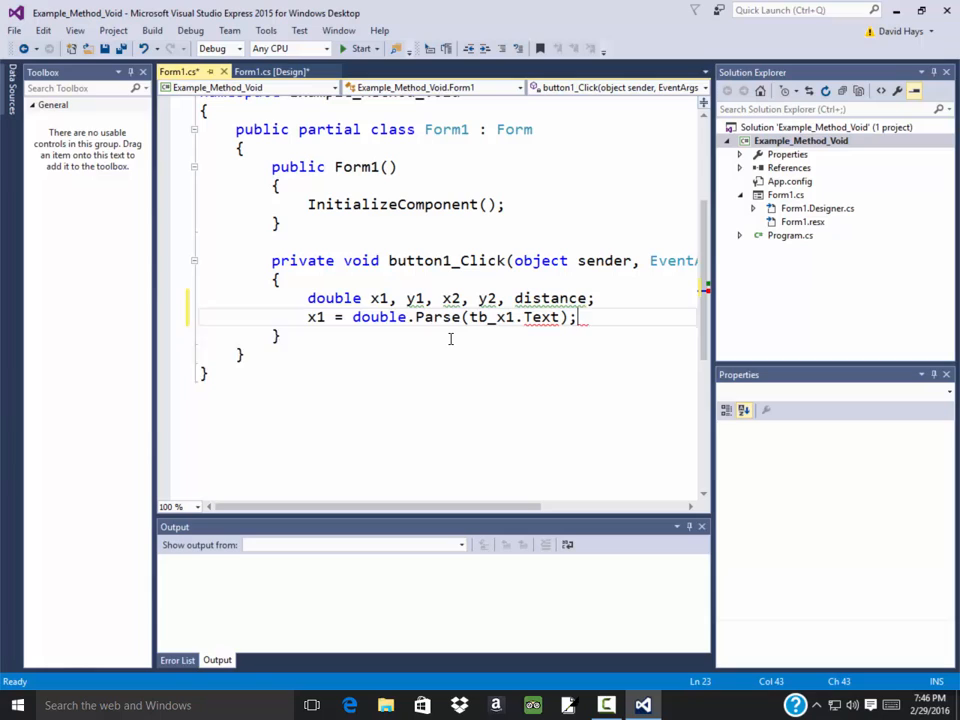
Parse tb_x1, tb_y1, tb_x2 and tb_y2 into x1, y1, x2, y2 with double.Parse
key(Return)
text(y1 = do)
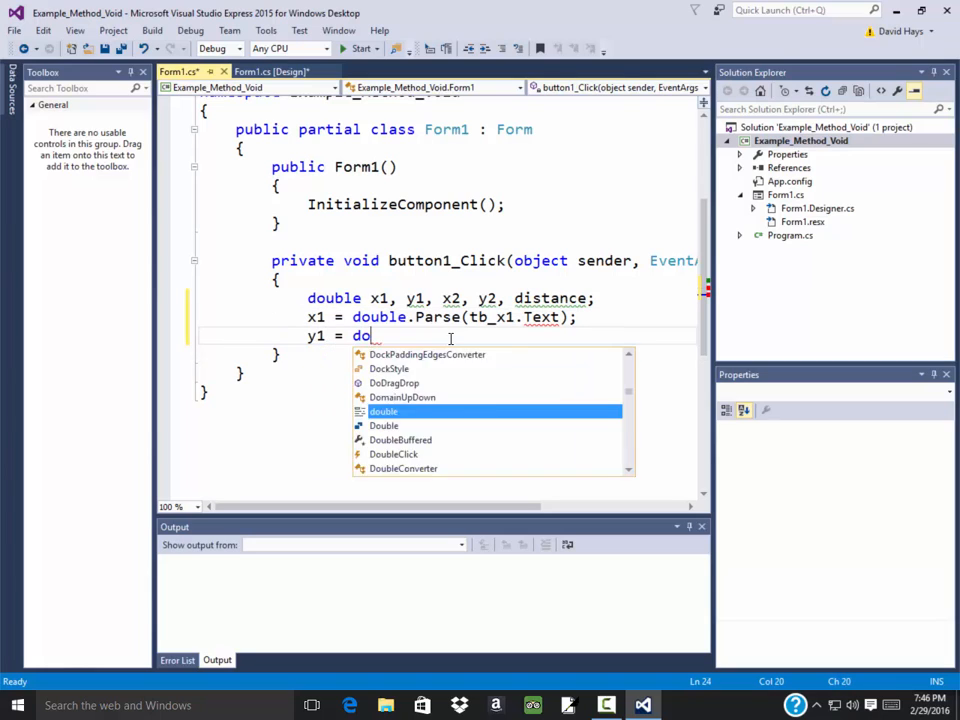
text(uble.parse)
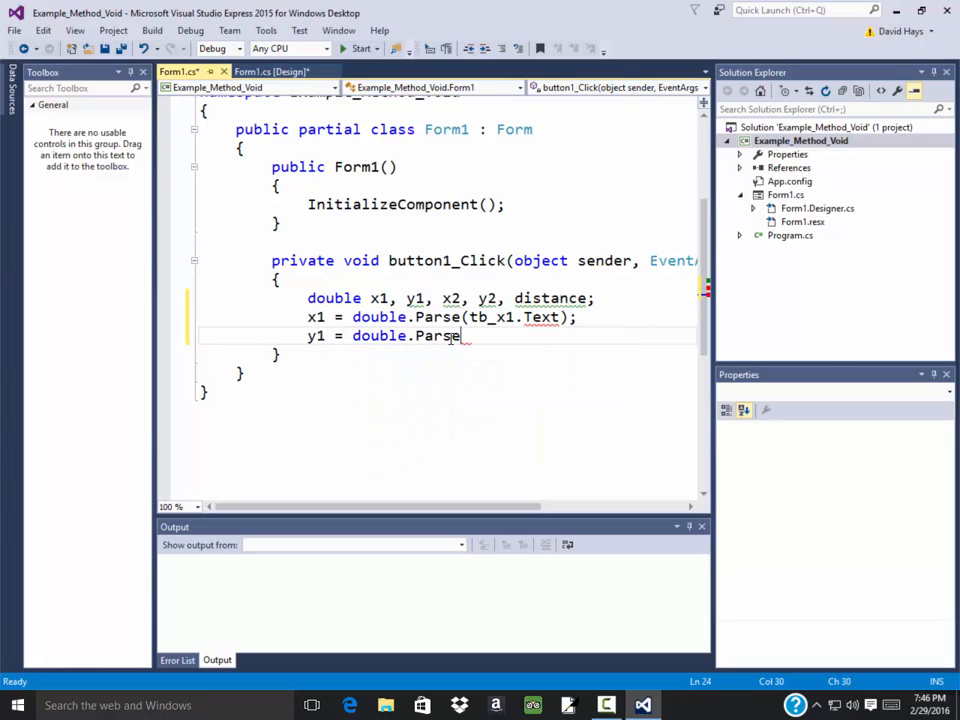
text((tb_y1.)
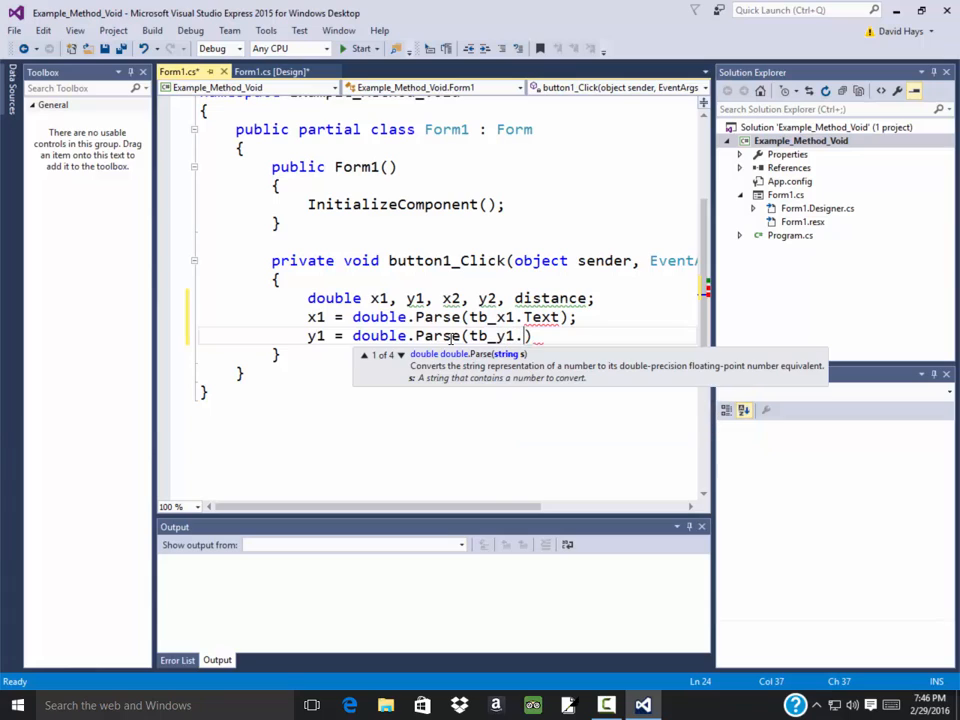
text(tex);)
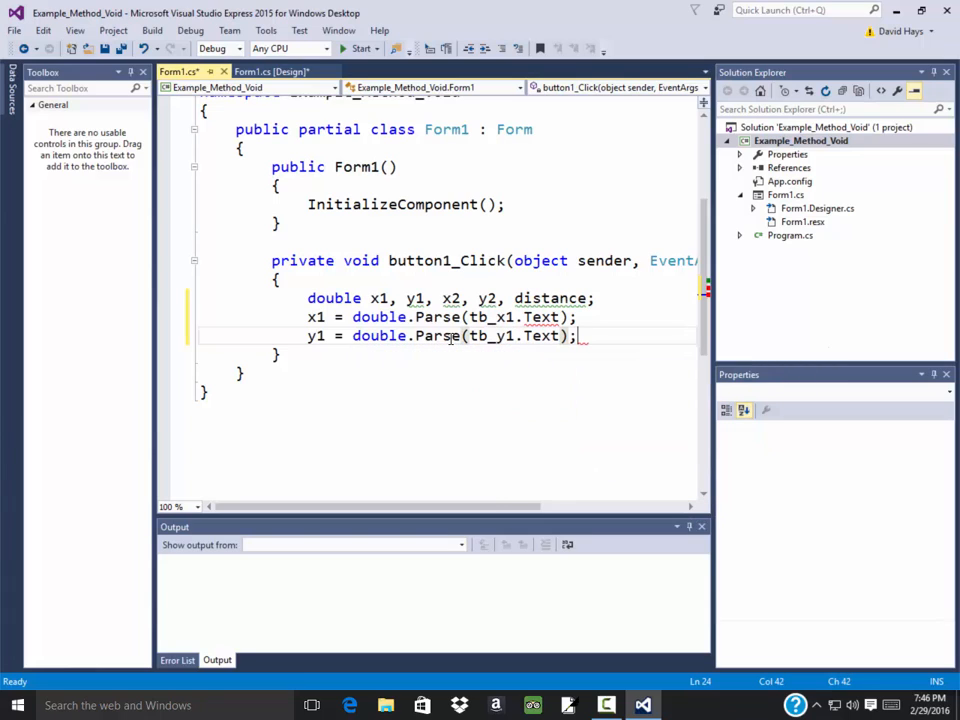
key(Return)
text(x2)
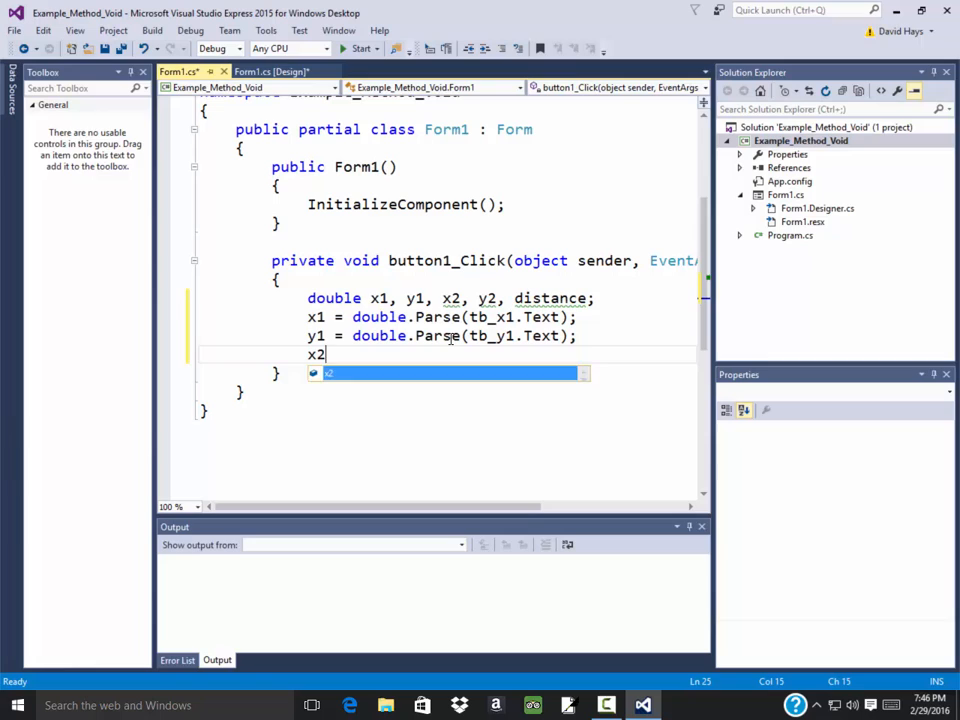
text( = double.par)
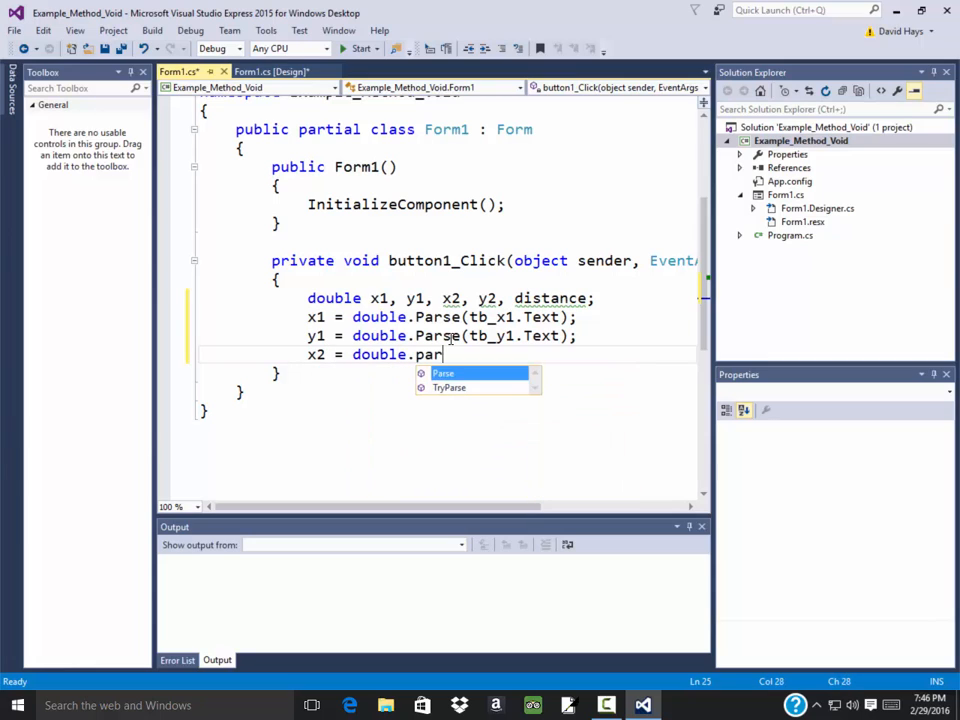
text(e)
key(Tab)
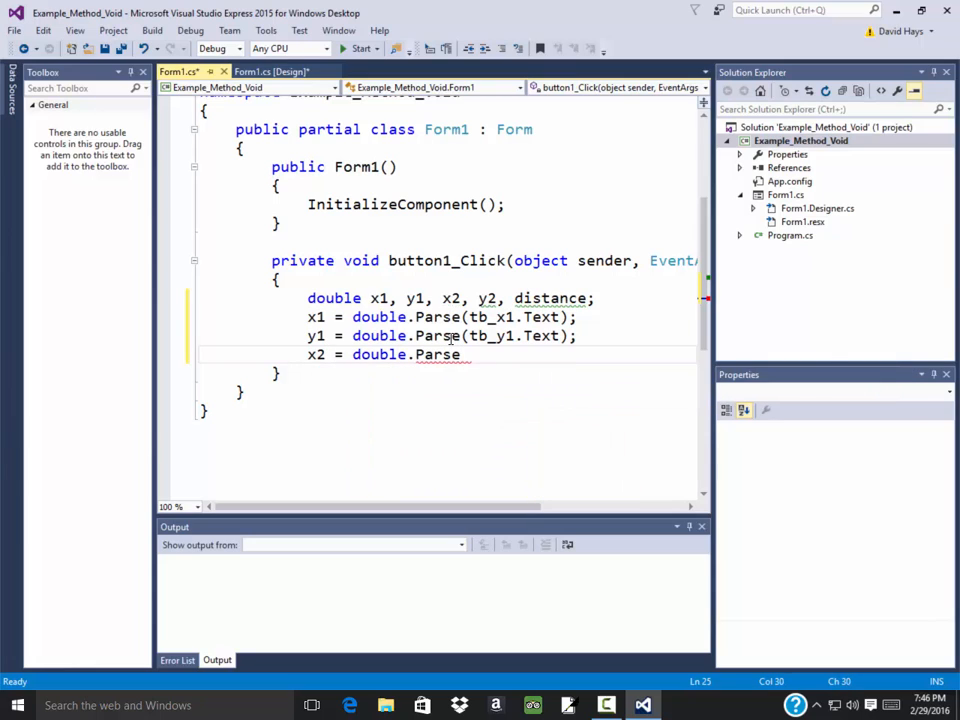
text((tb_x2.)
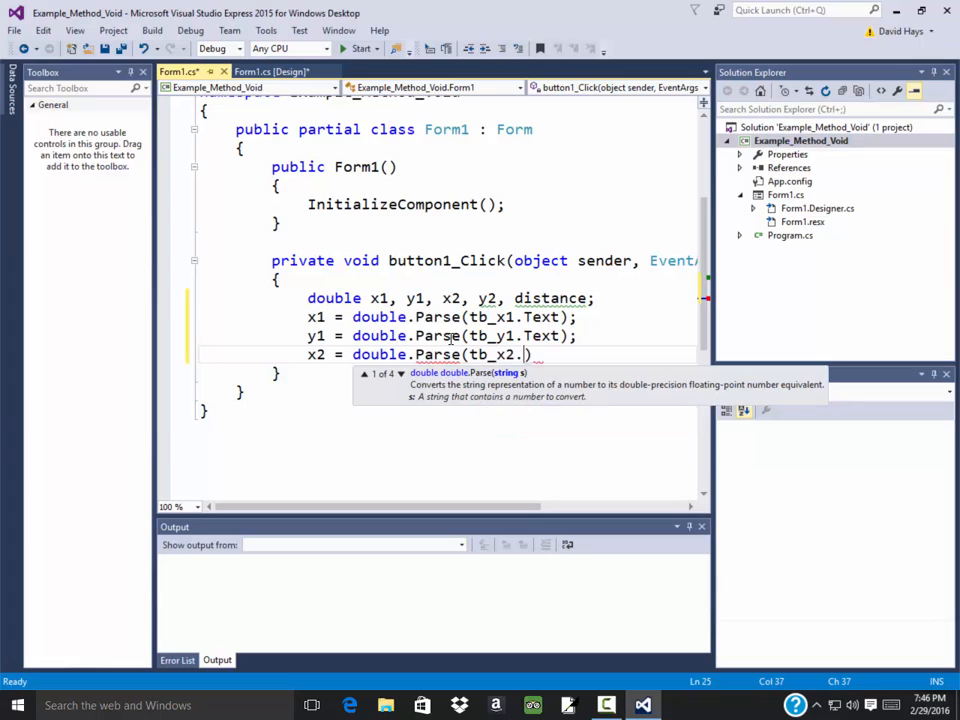
text(tex)
key(Tab)
key(End)
text(;)
key(Return)
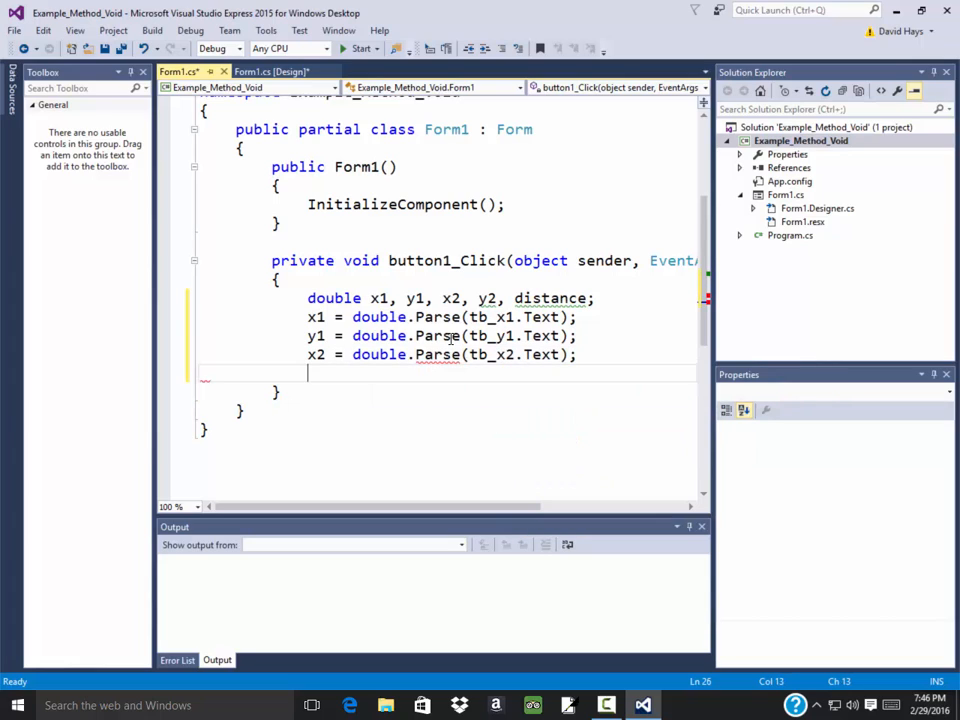
text(y2 = double)
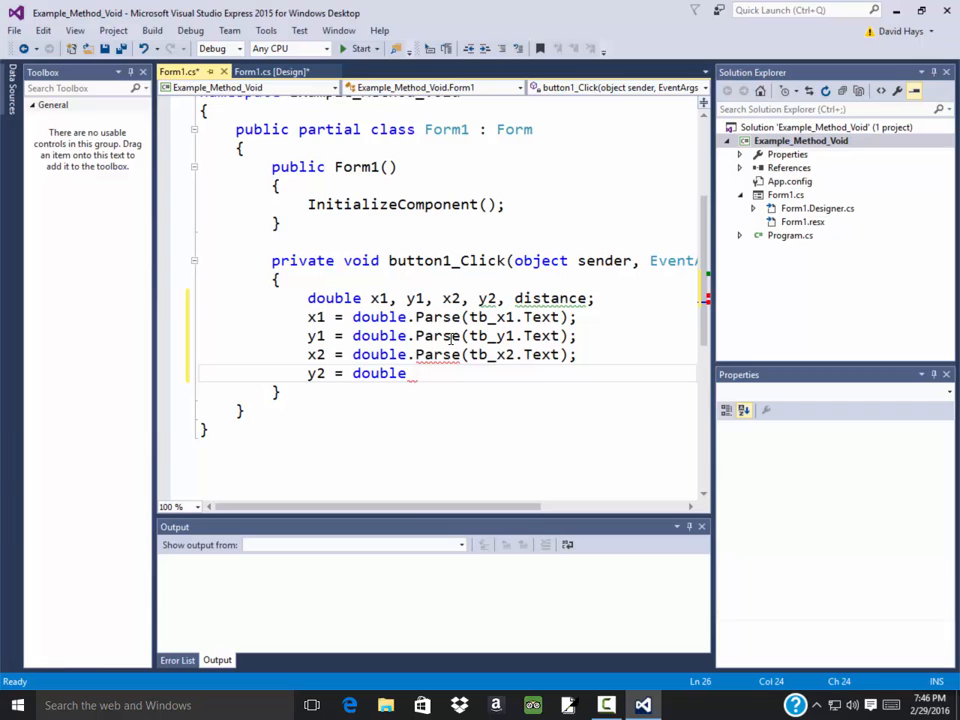
text(.par)
key(Tab)
text((t)
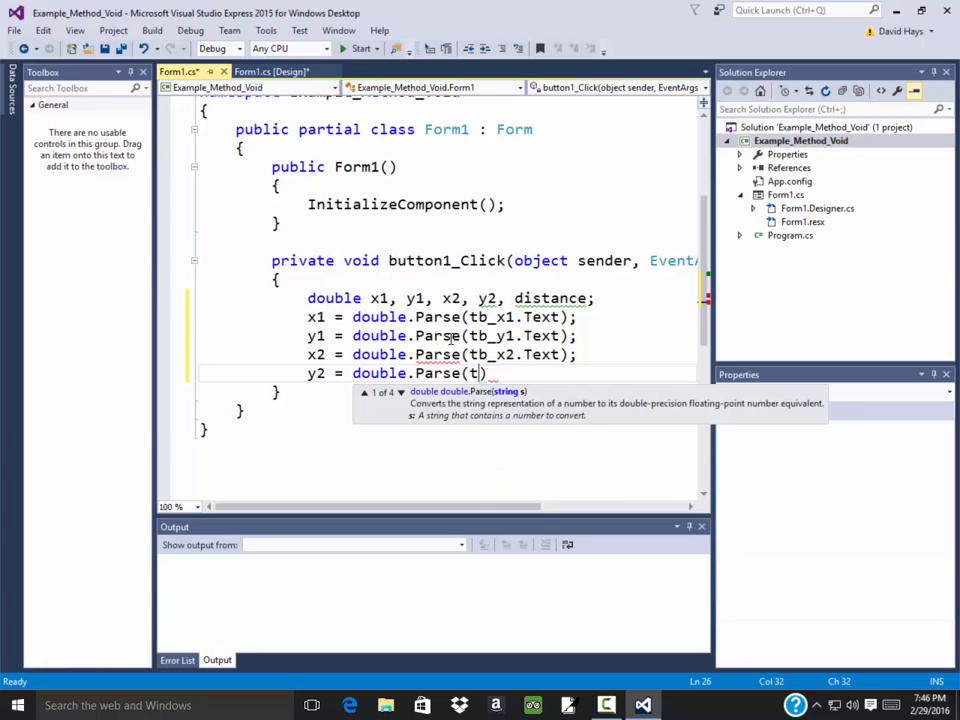
text(b_y2.te)
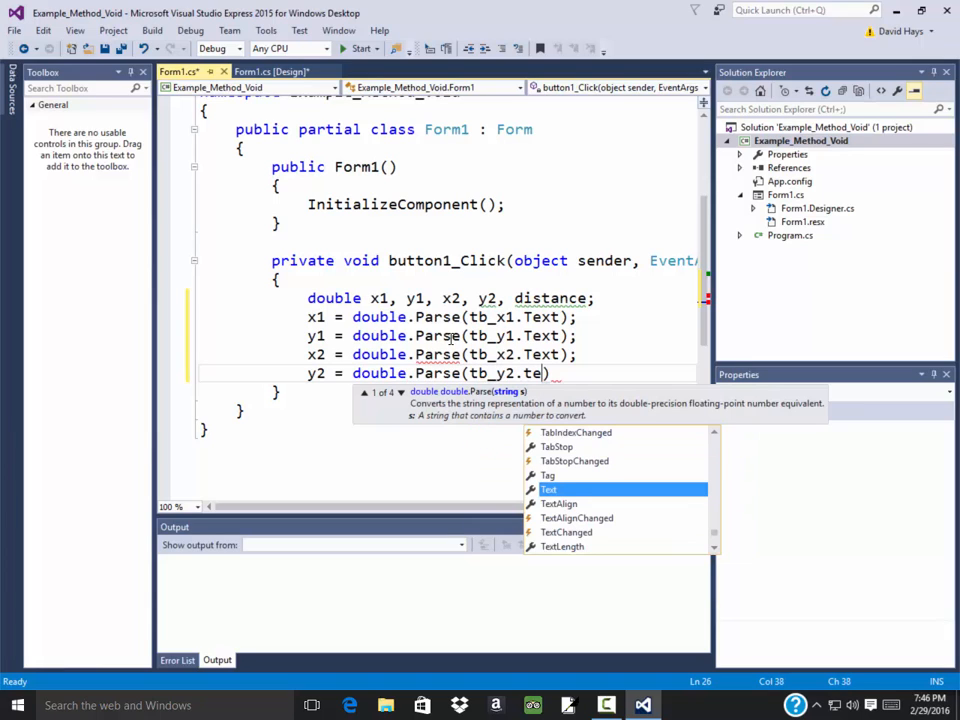
text(x)
key(Tab)
text();)
key(Return)
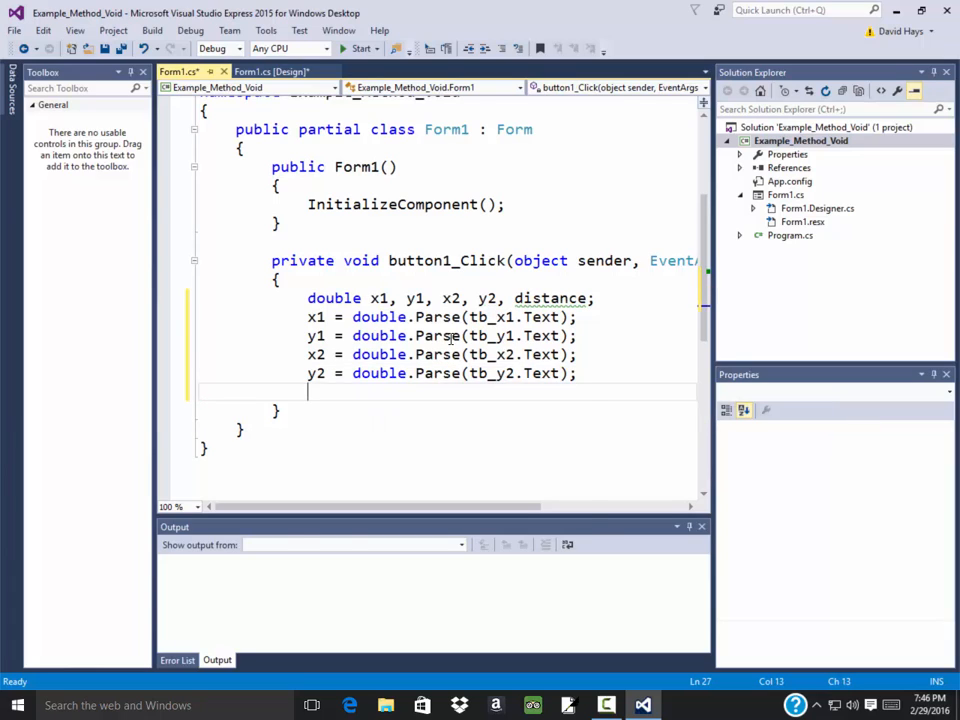
text(distance = M)
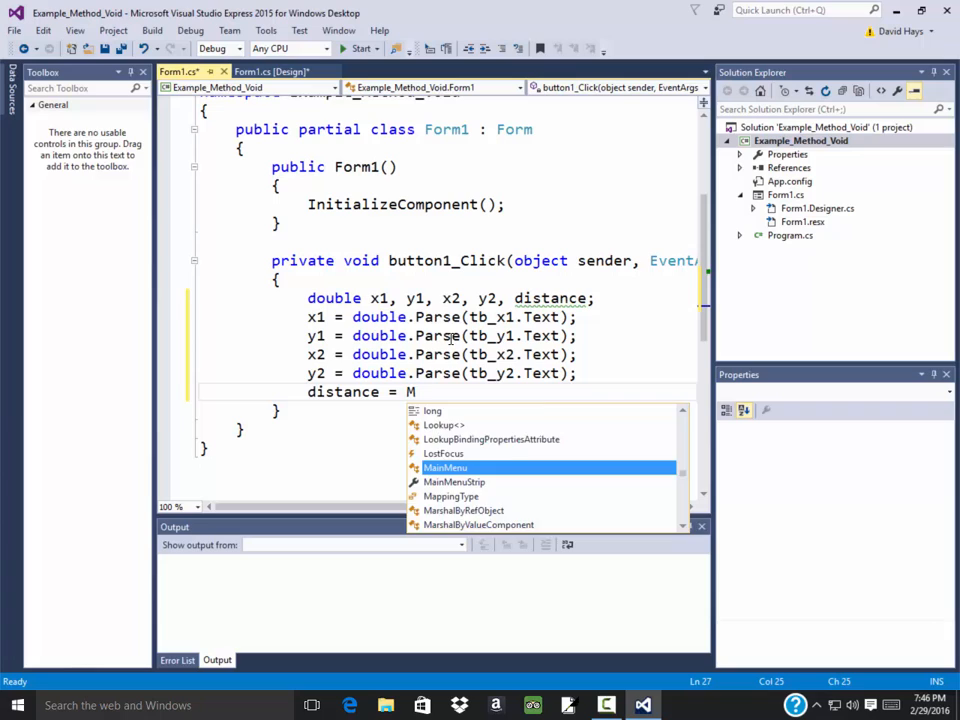
text(ath.s)
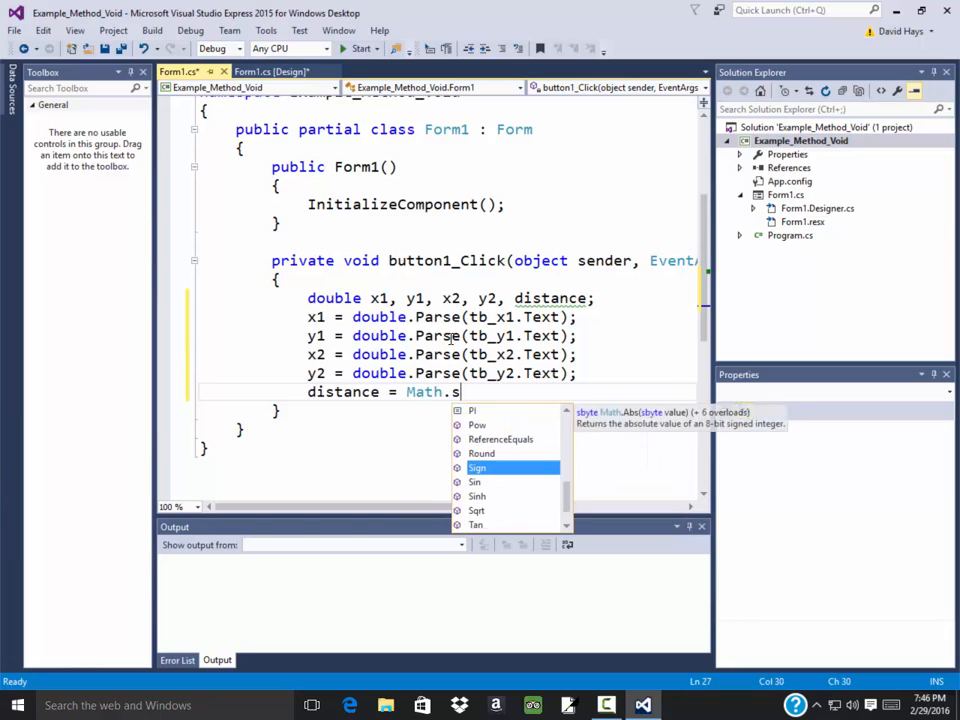
text(q)
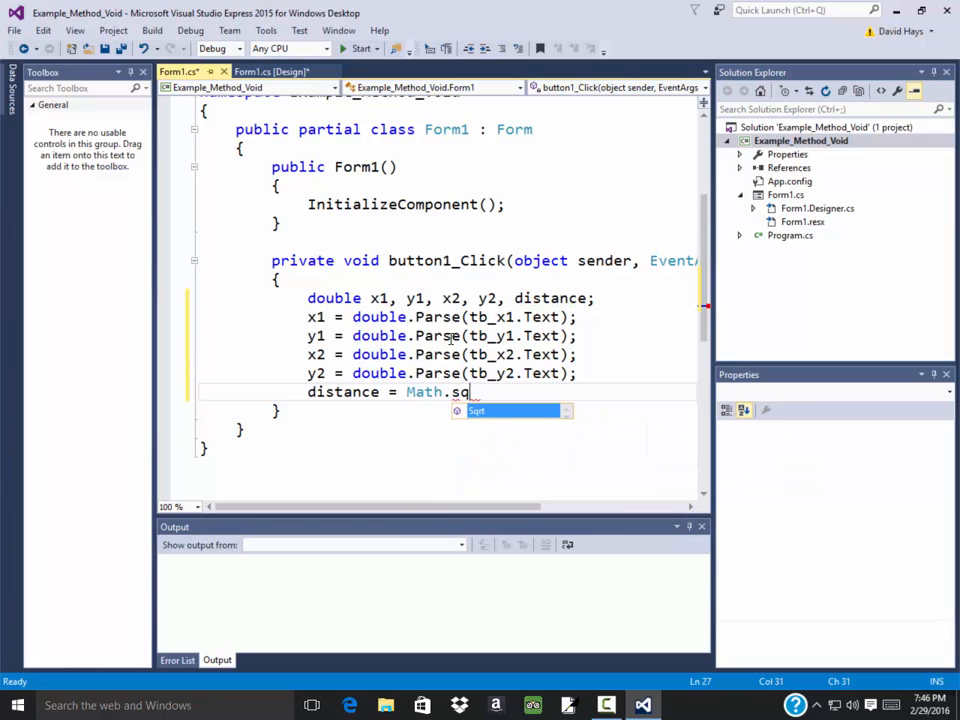
Write distance = Math.Sqrt(Math.Pow(y2 - y1, 2) + Math.Pow(x2 - x1, 2));
key(Tab)
text(()
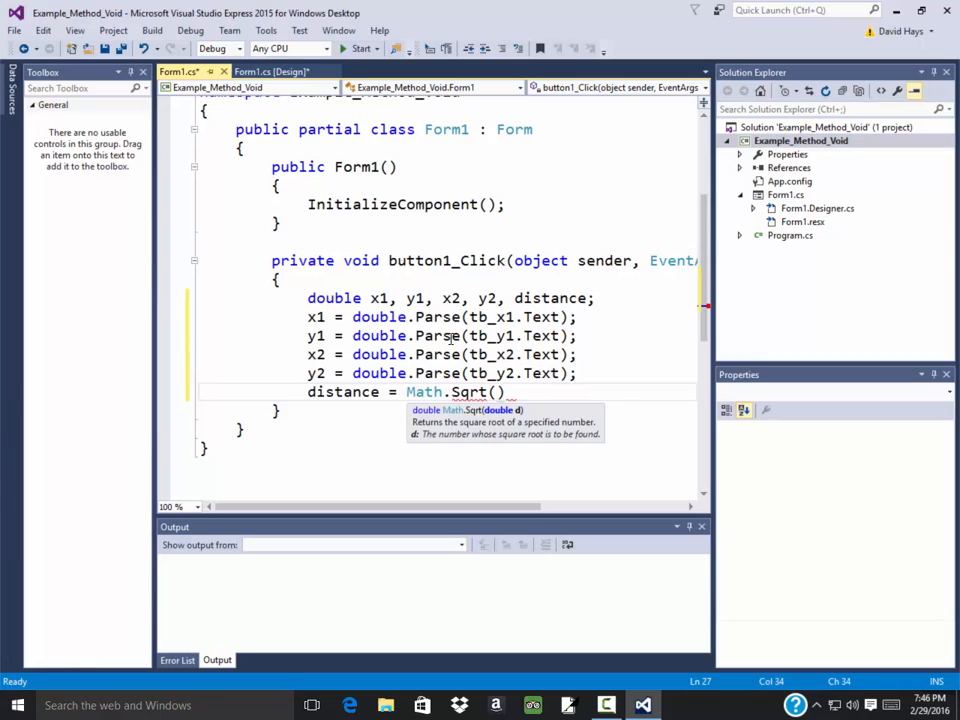
text((y)
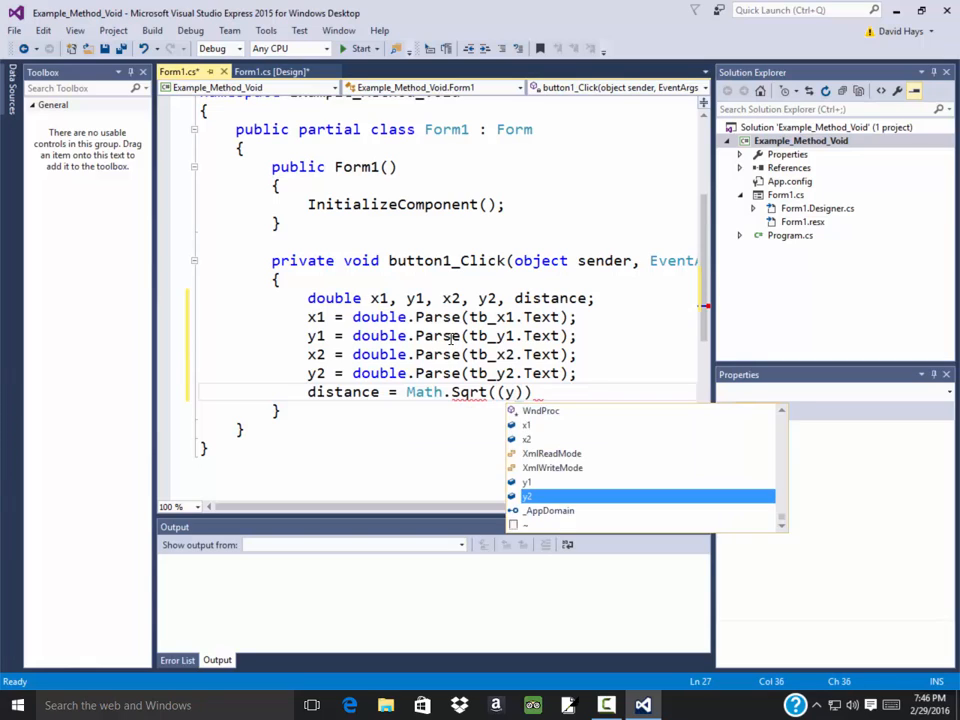
text(2- y1))
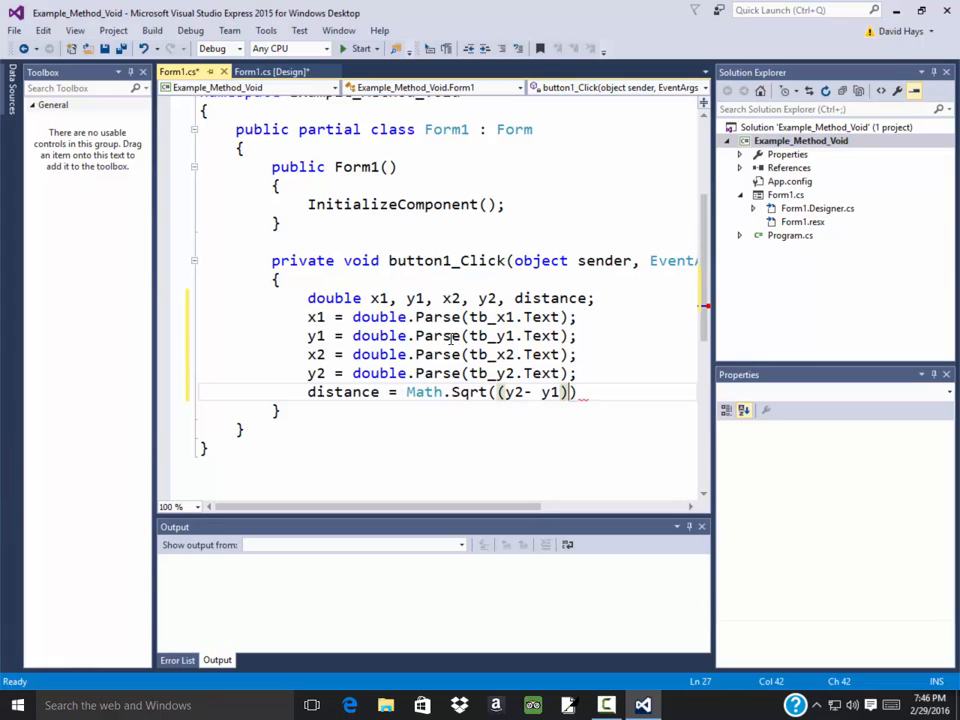
key(Left)
key(Left)
key(Left)
key(Left)
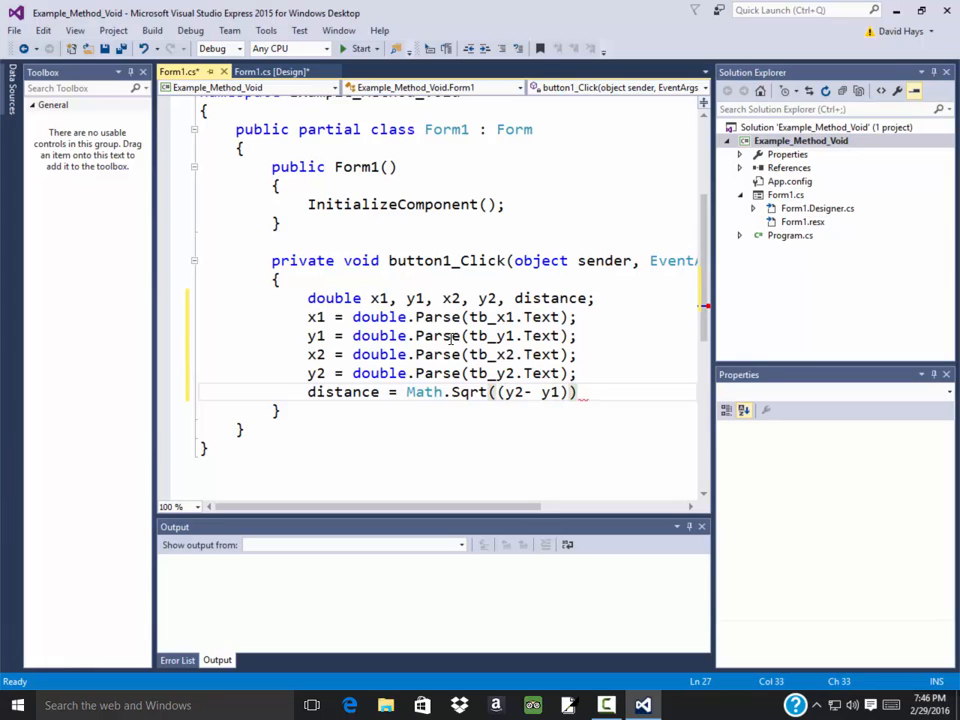
key(Right)
text(Ma)
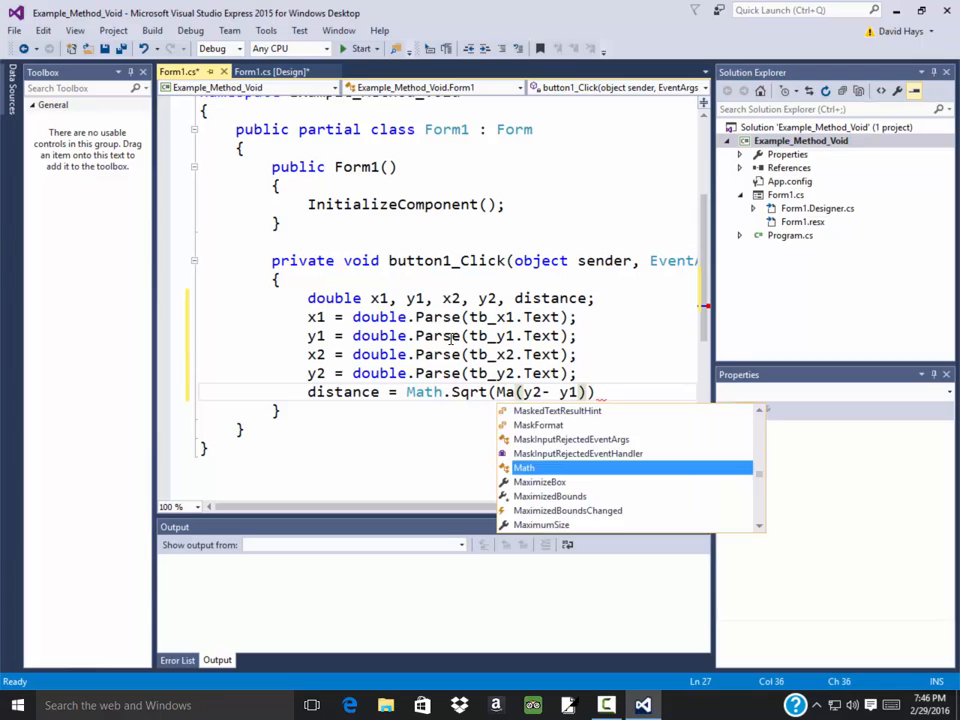
text(th.Pow)
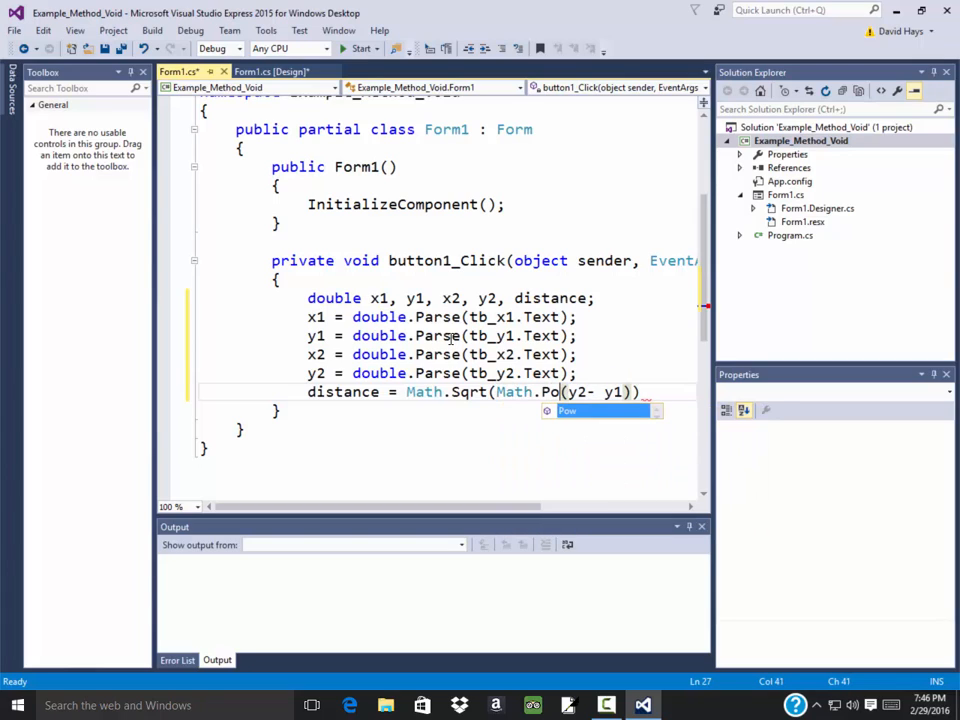
key(Right)
key(Right)
key(Right)
key(Right)
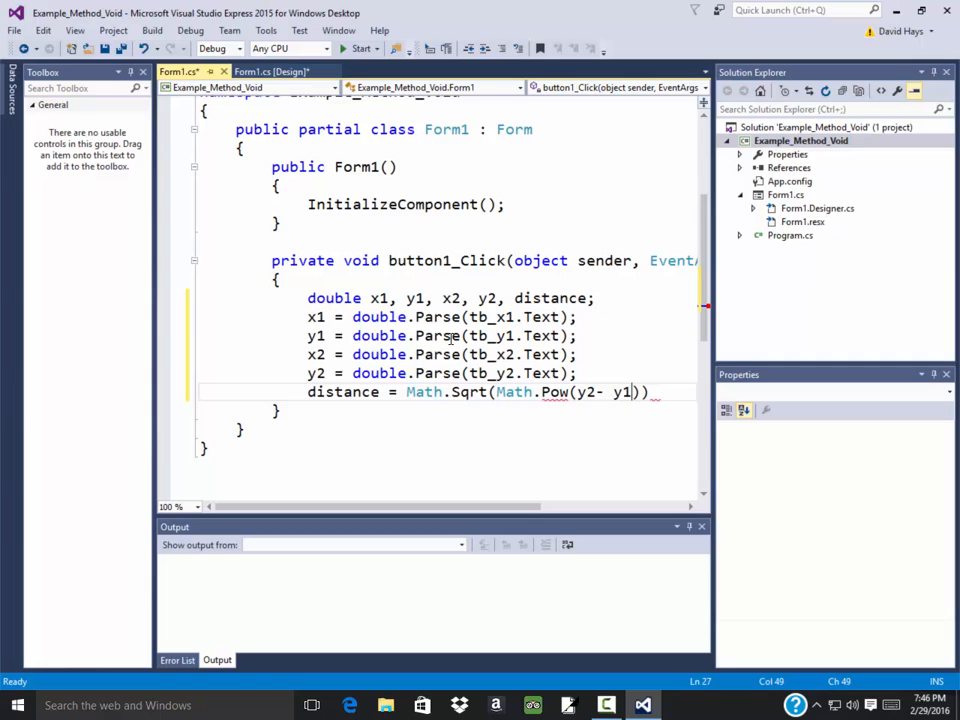
text(,2)
key(Right)
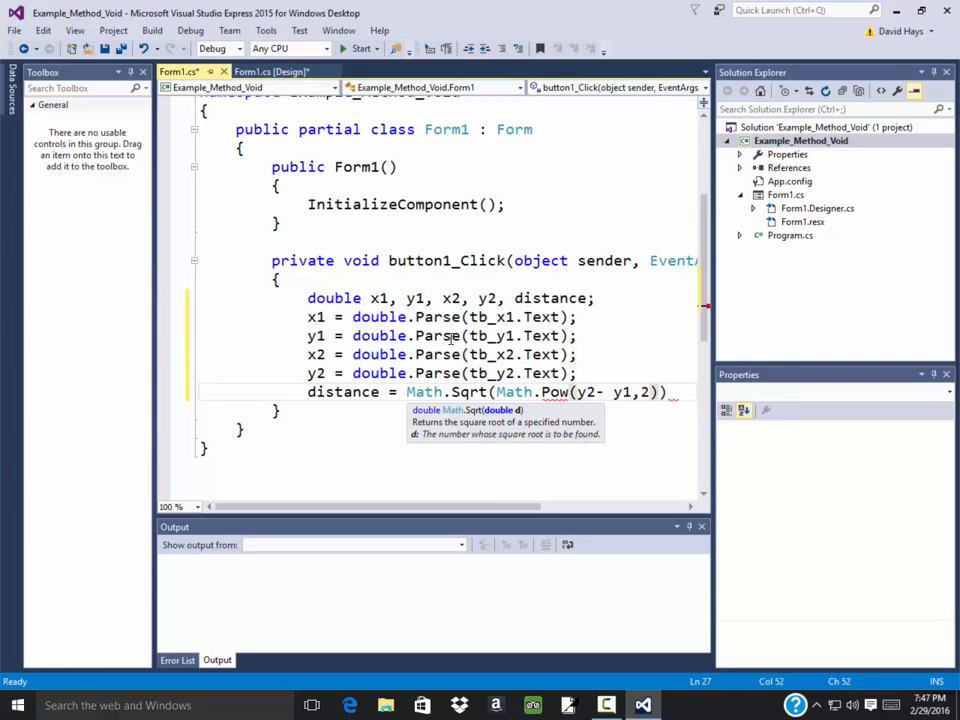
text(+Math)
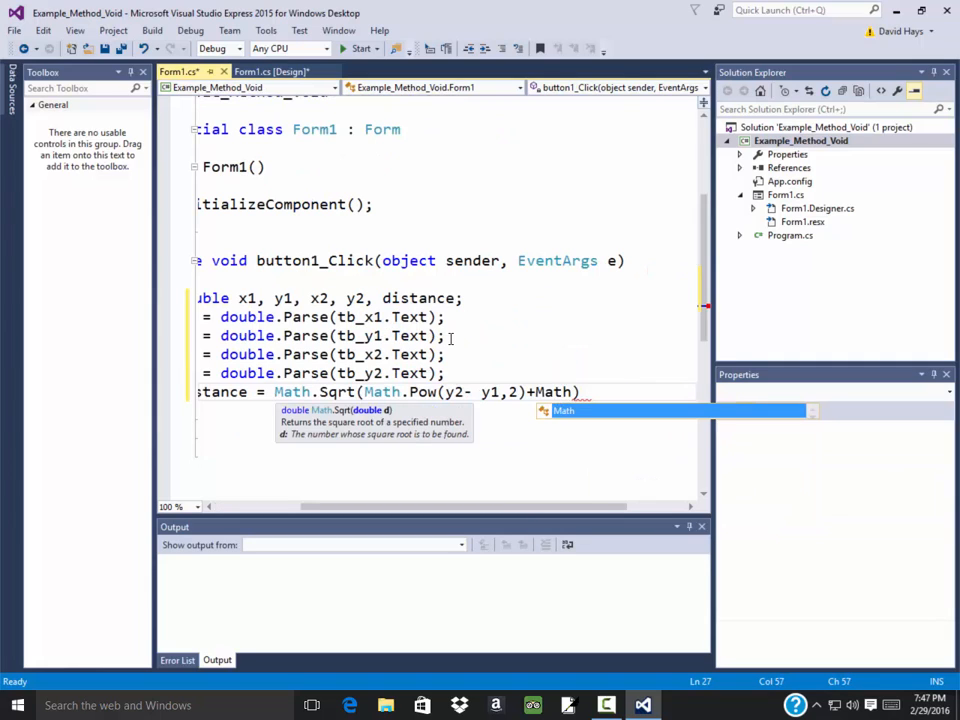
text(.)
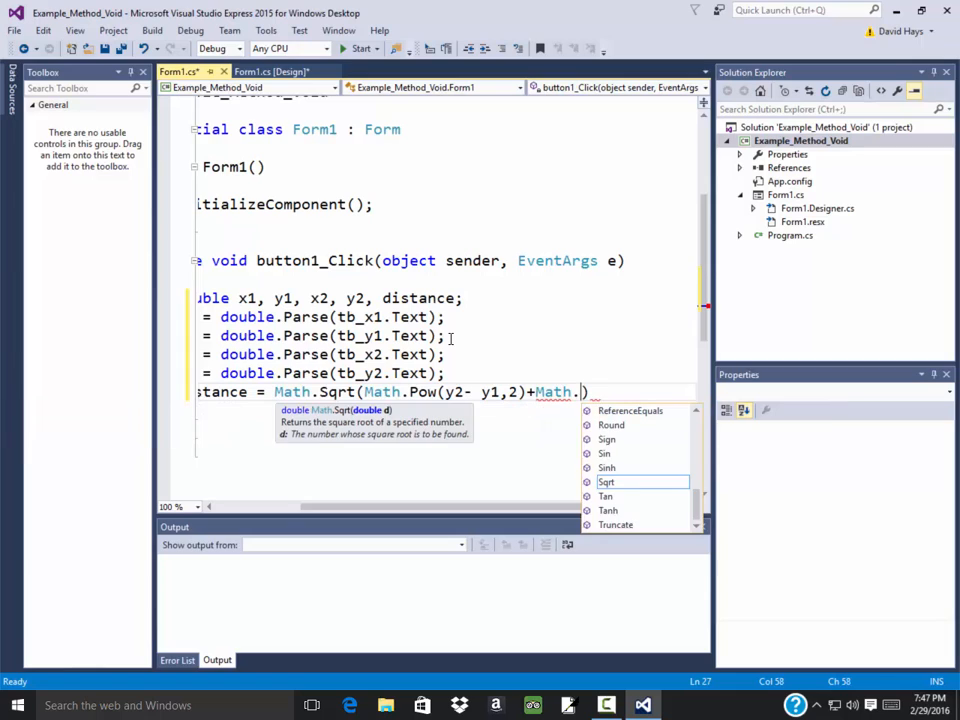
text(po)
key(Tab)
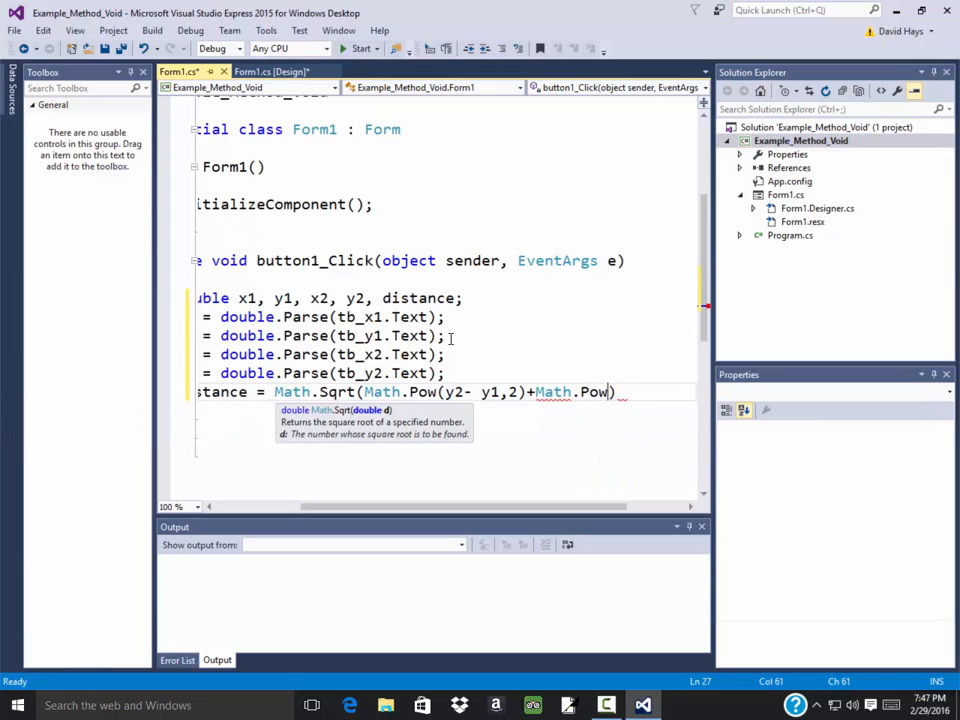
text((x2 - )
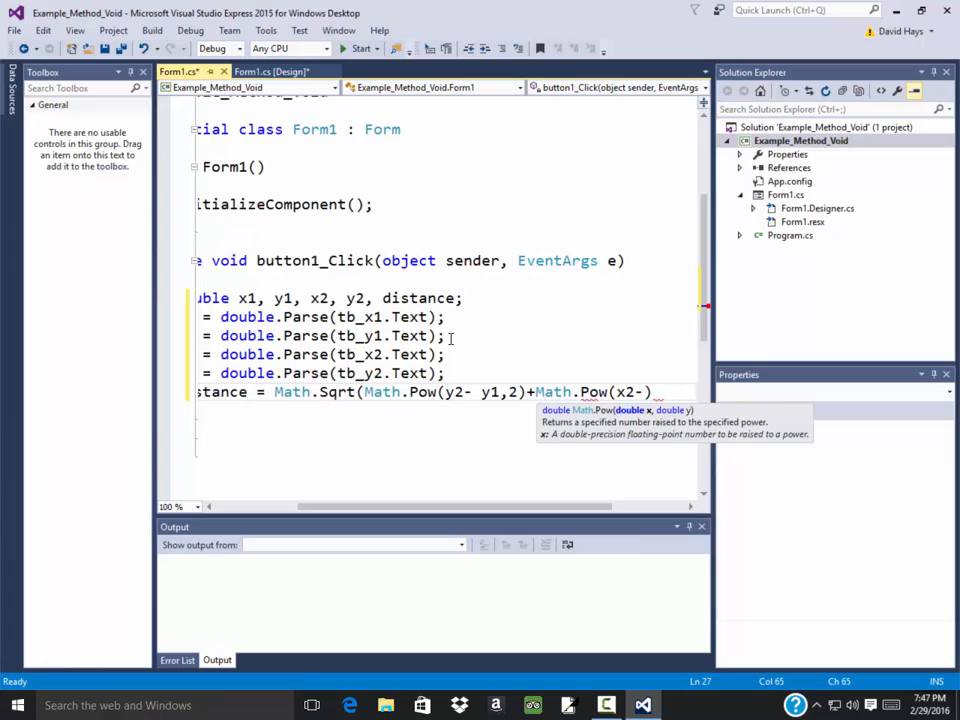
text(x1, 2)
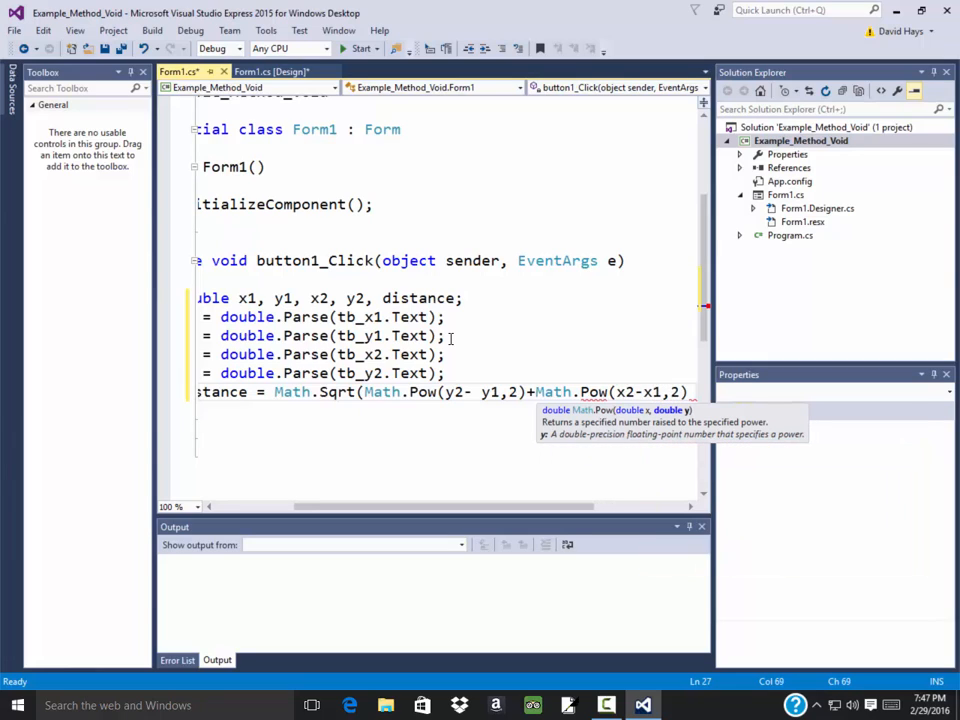
text())
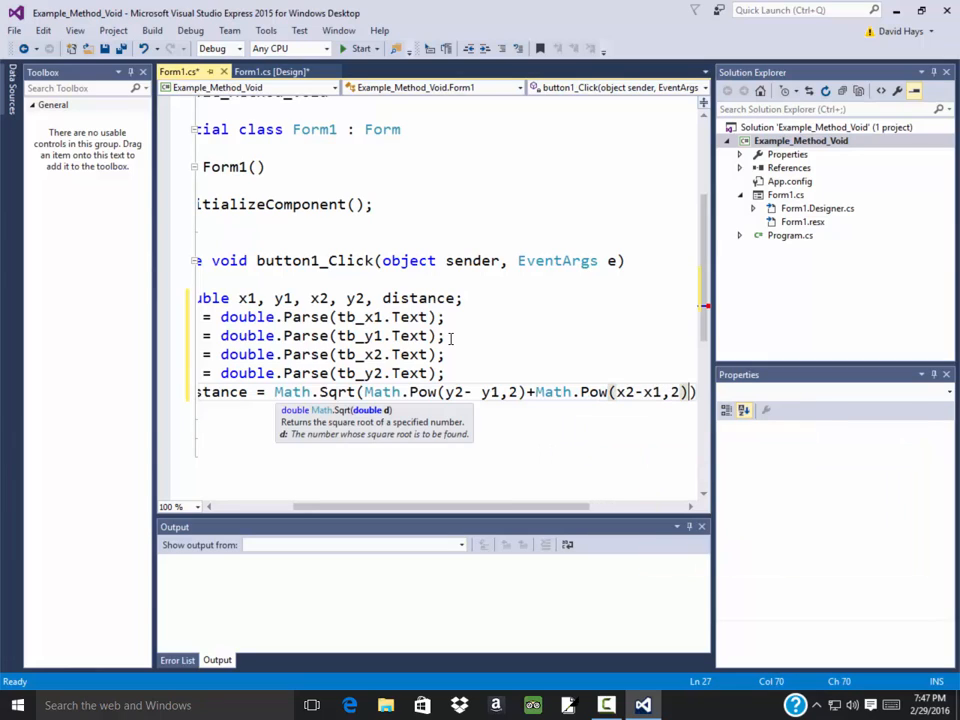
text())
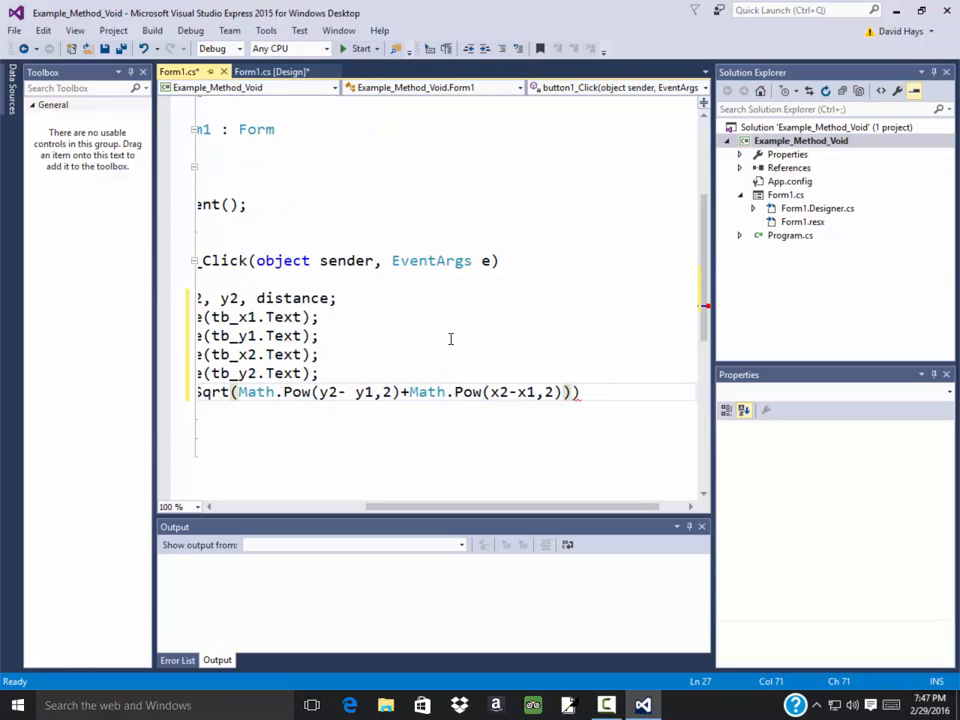
text(;)
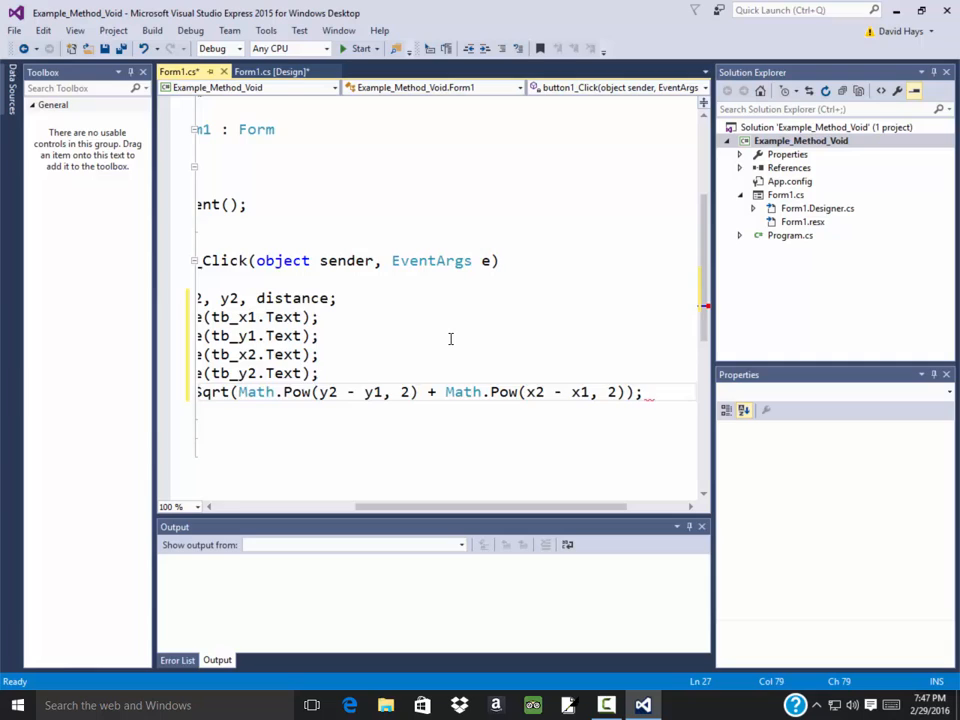
key(Return)
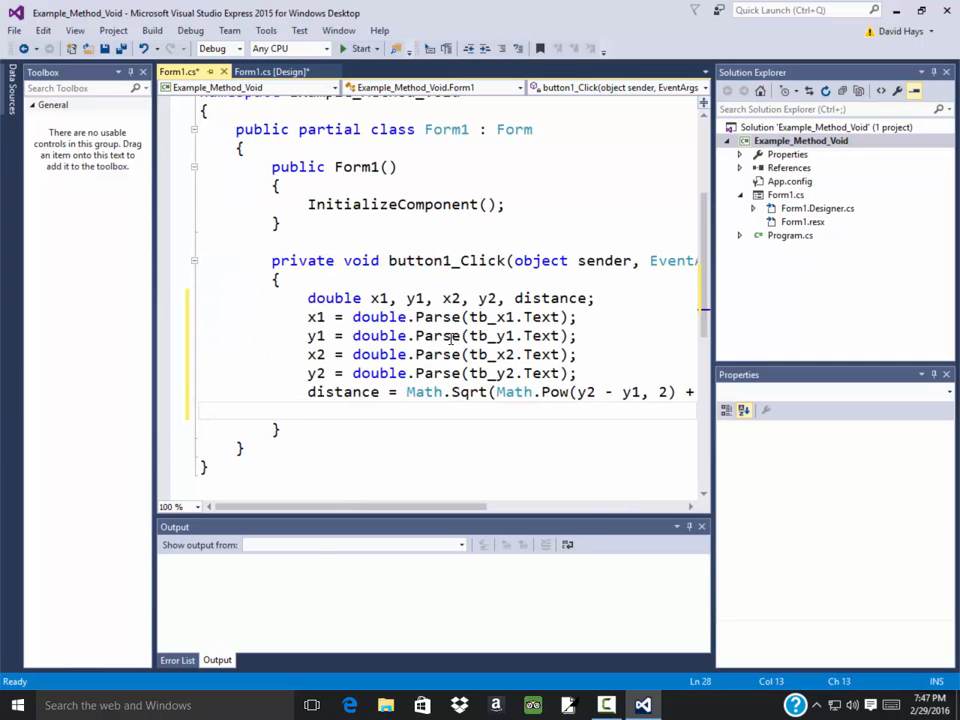
text(lb)
Set lb_distance.Text to distance.ToString() and lb_distance.Visible to true
key(Tab)
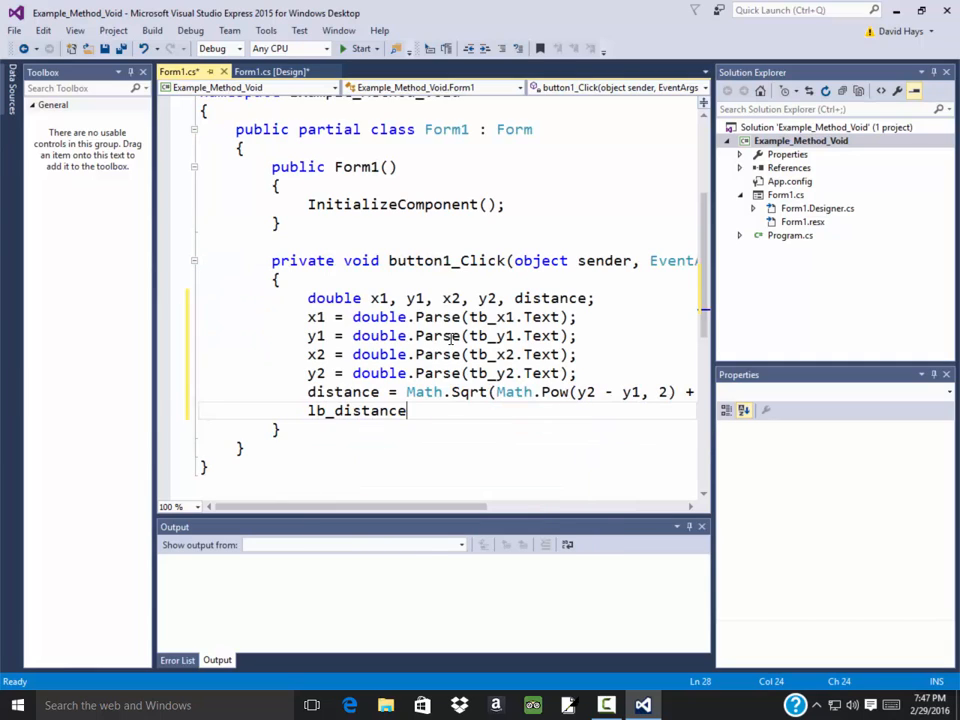
text(.)
text(dis)
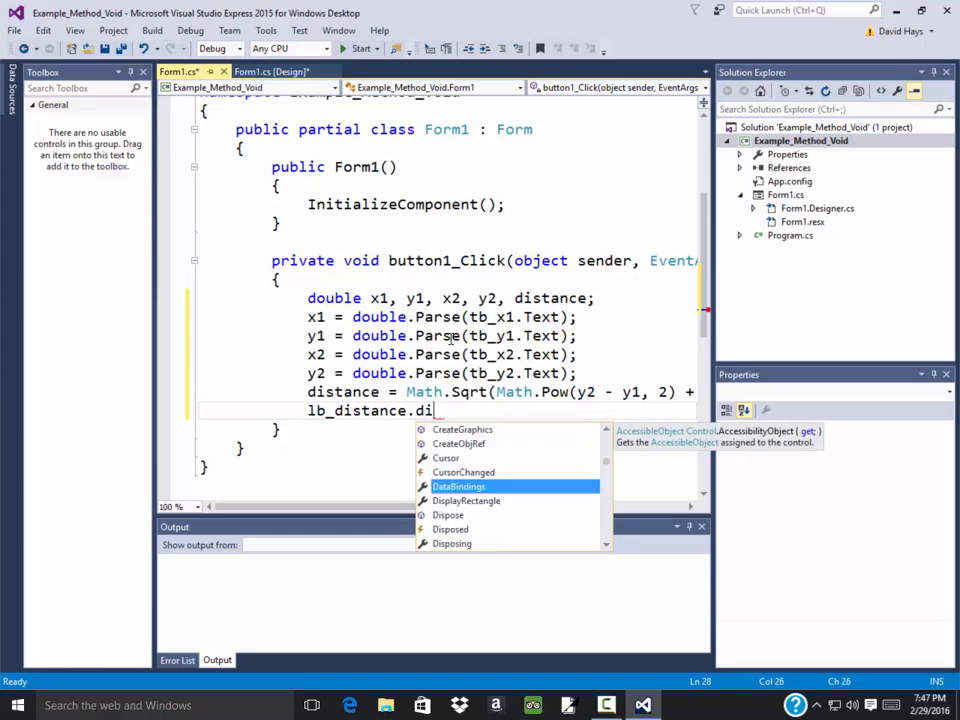
key(BackSpace)
key(BackSpace)
key(BackSpace)
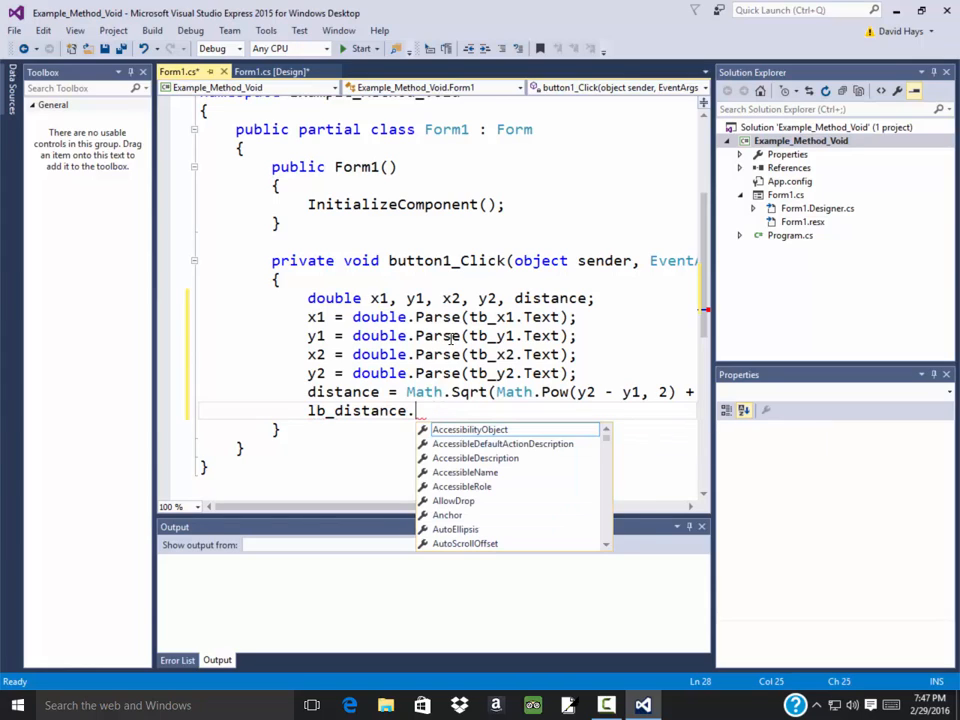
text(tex)
key(Tab)
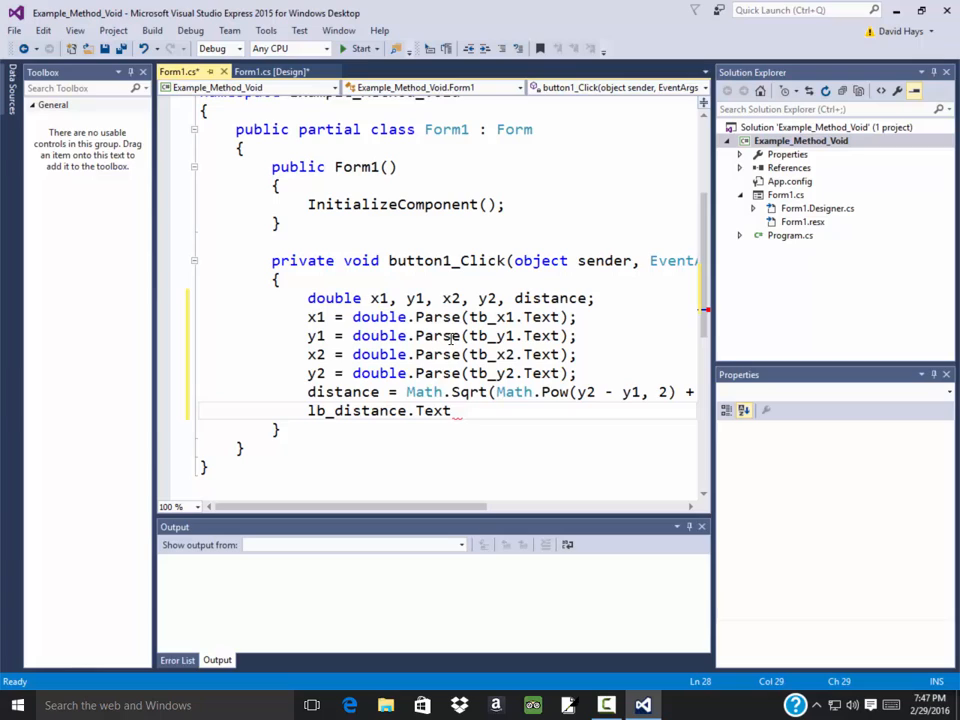
text( = distance)
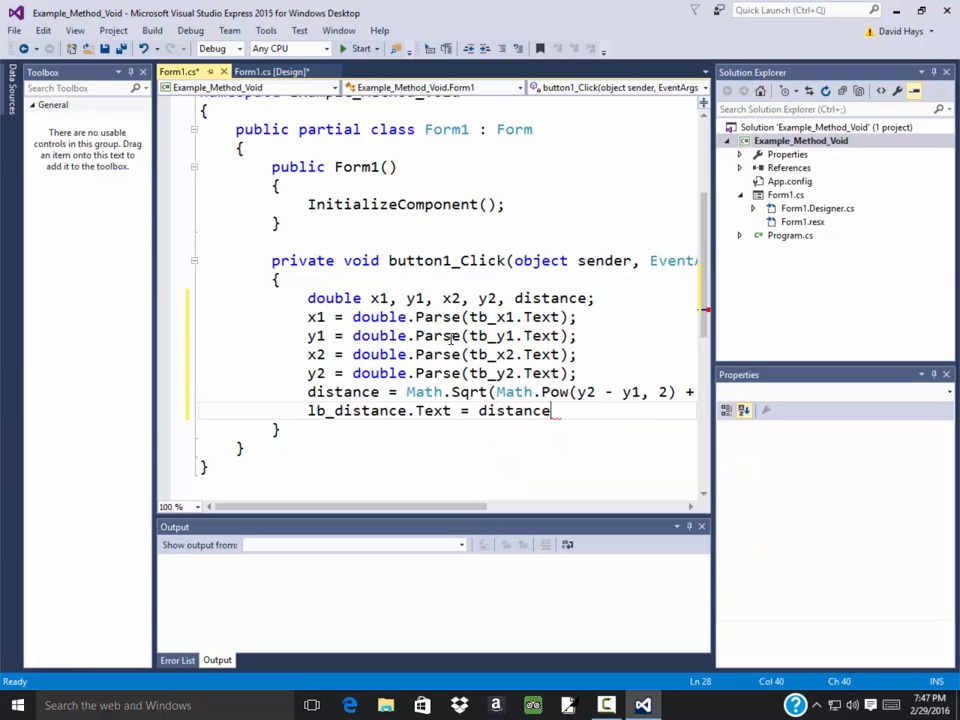
text(.tos)
key(Tab)
text(())
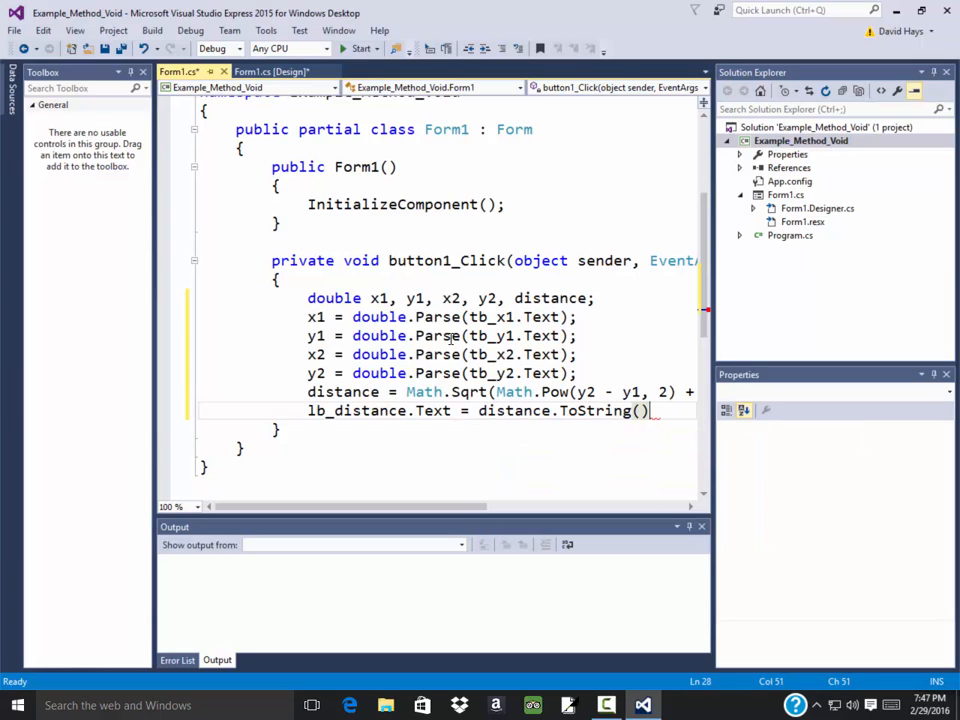
text(;)
key(Return)
text(lb)
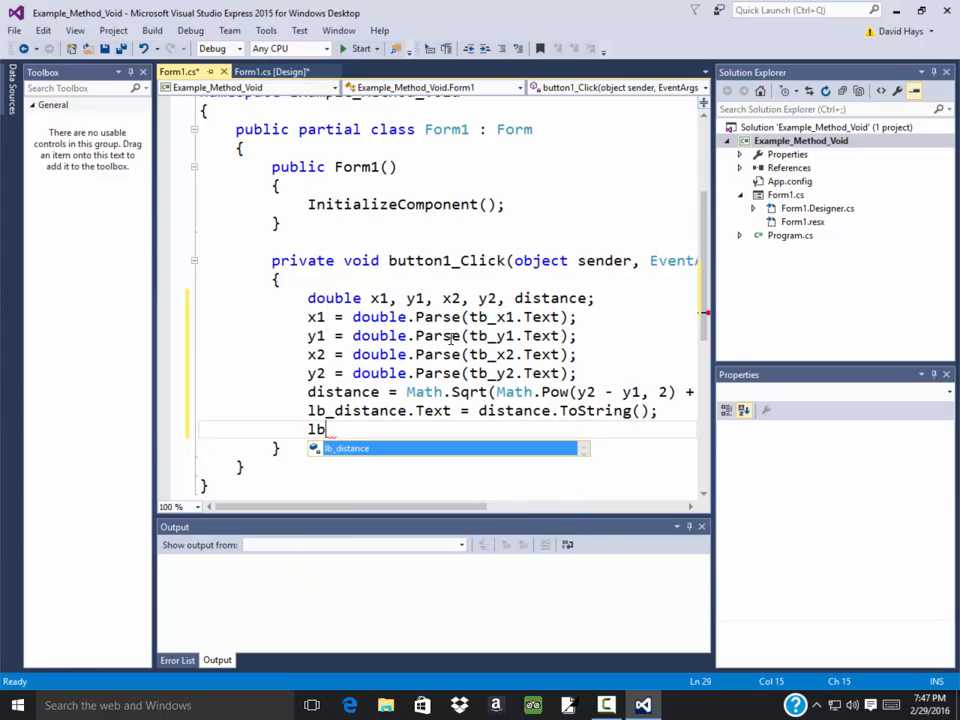
key(Tab)
text(.vis)
key(Tab)
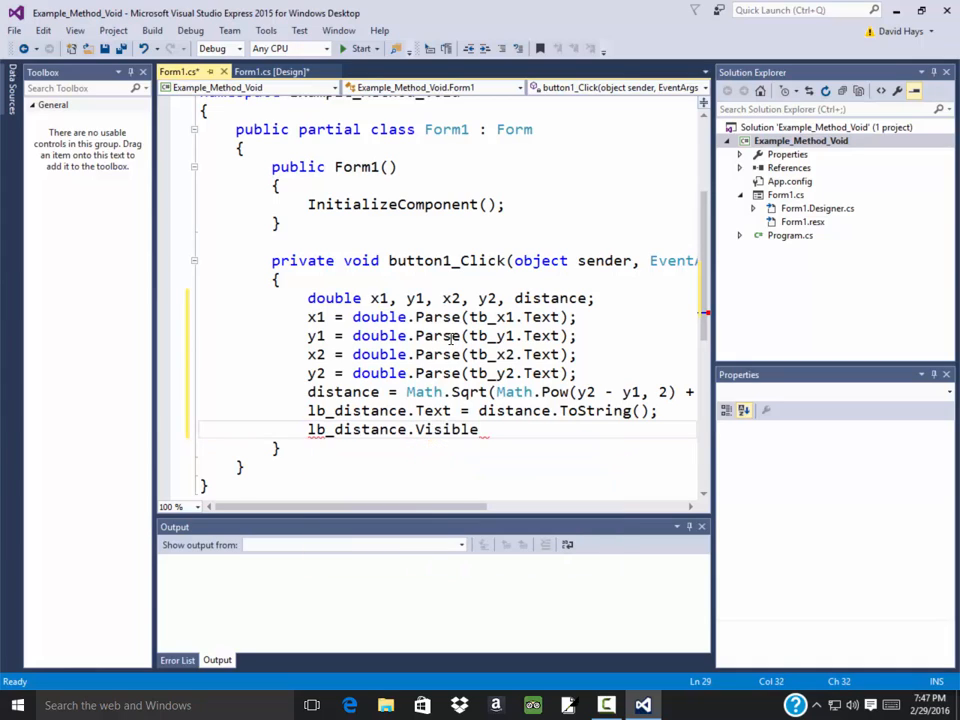
text( = tru)
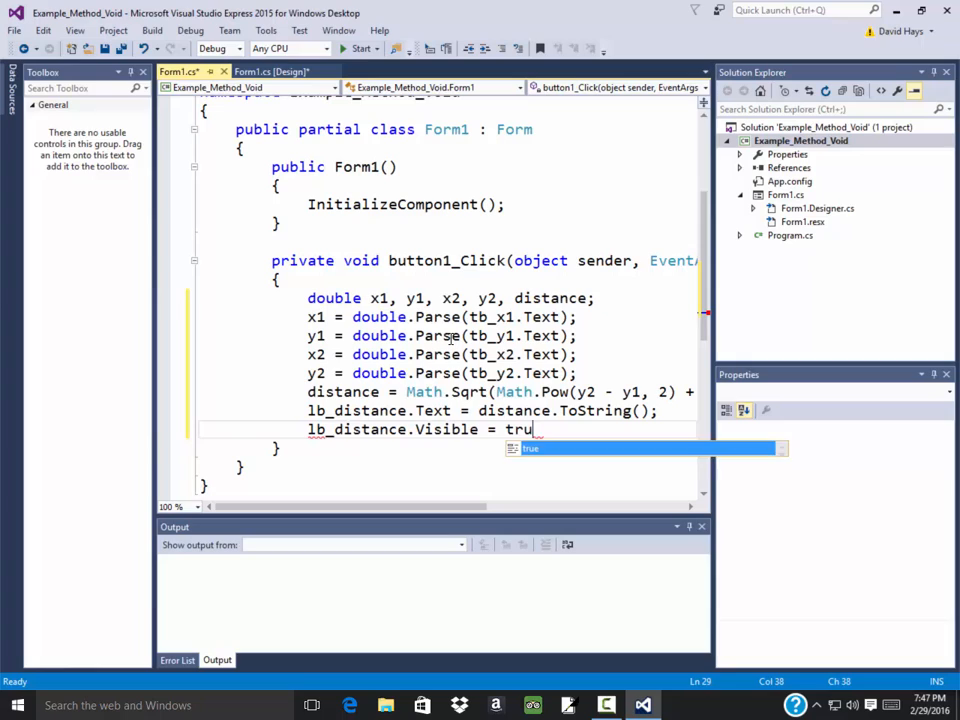
text(e;)
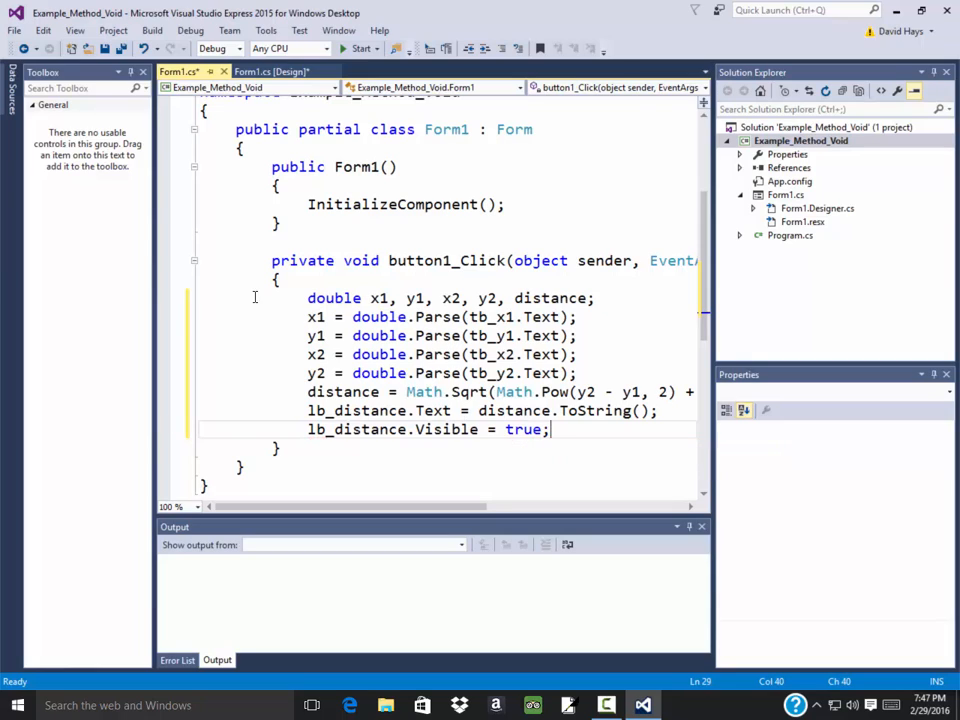
Run the app, calculate distance 2.236067977 for points (2,1) and (4,2), then close it
click(355, 49)
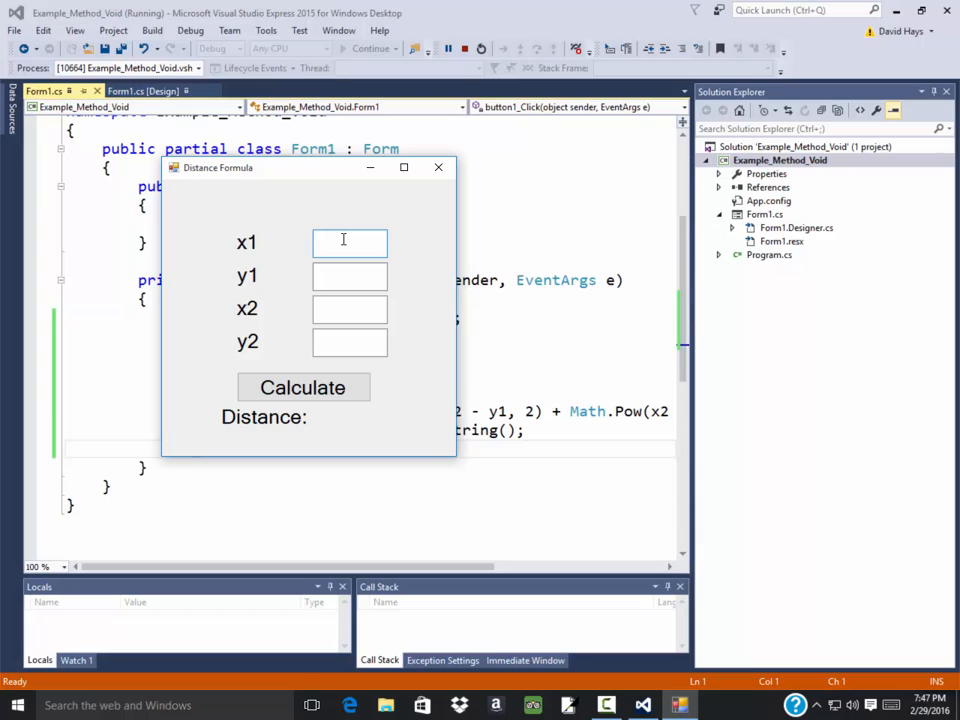
text(21)
text(4)
text(2)
click(324, 398)
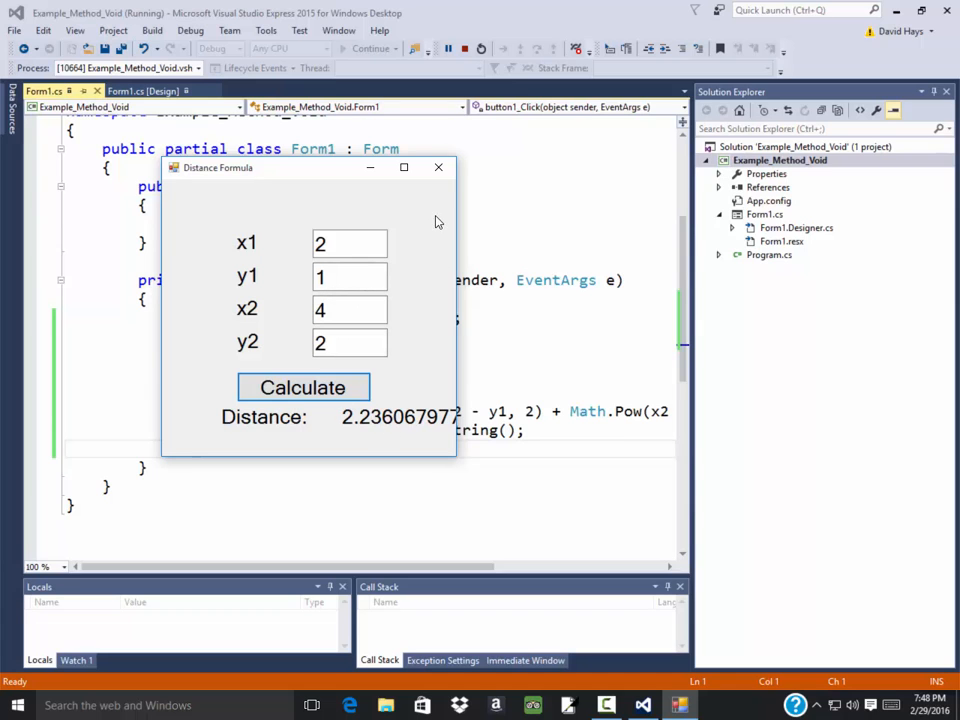
click(438, 167)
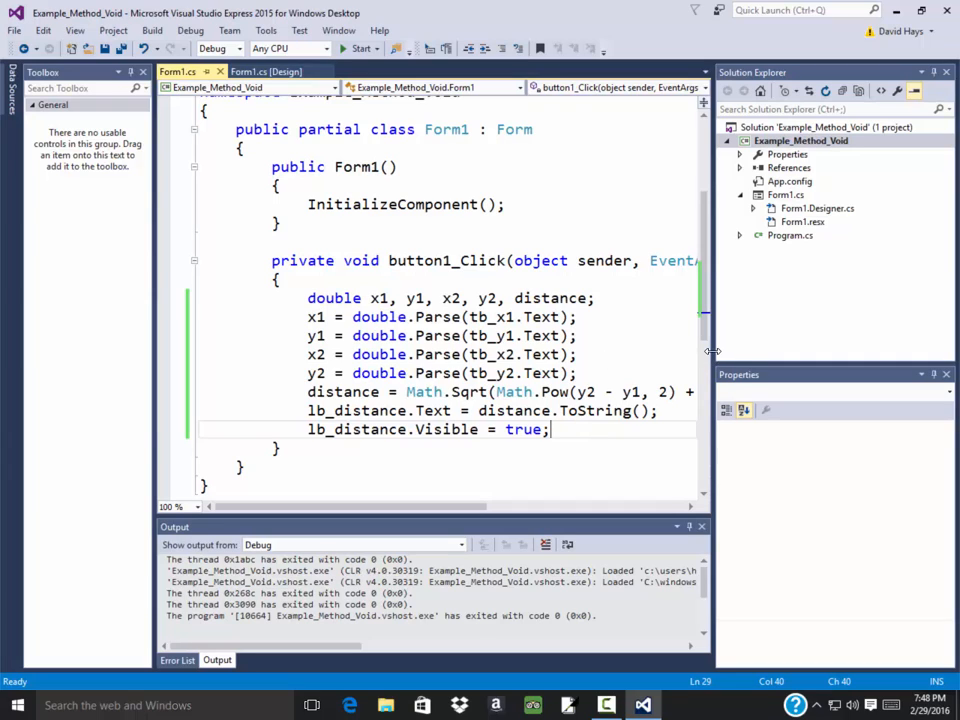
Write an empty 'private void Calculate_Distance_Formula()' with braces above button1_Click
drag(710, 351, 780, 351)
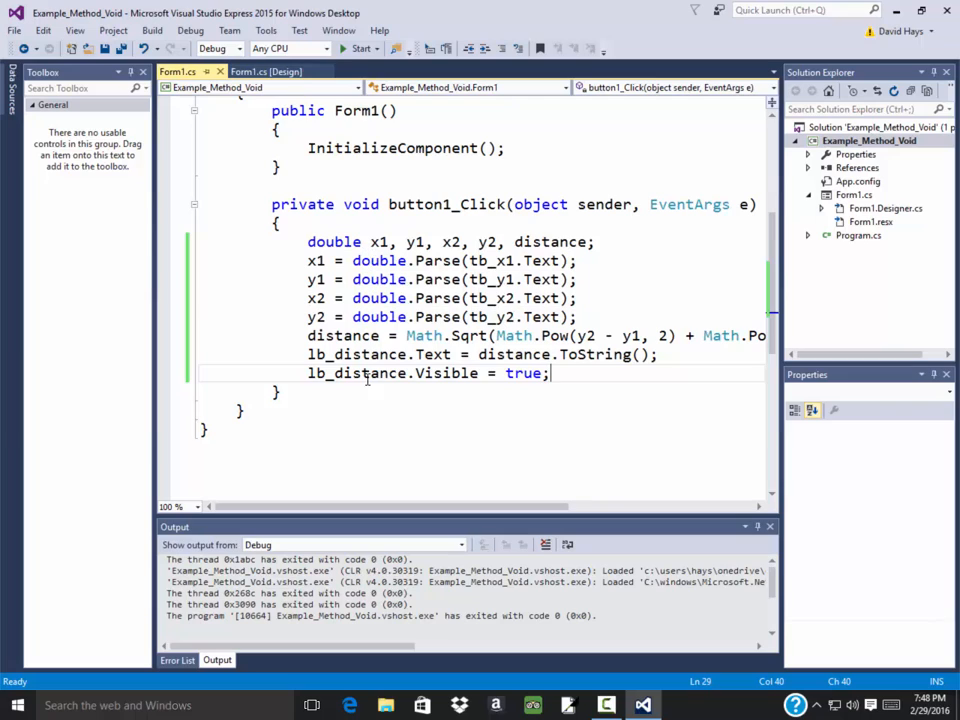
scroll(367, 398, up, 1)
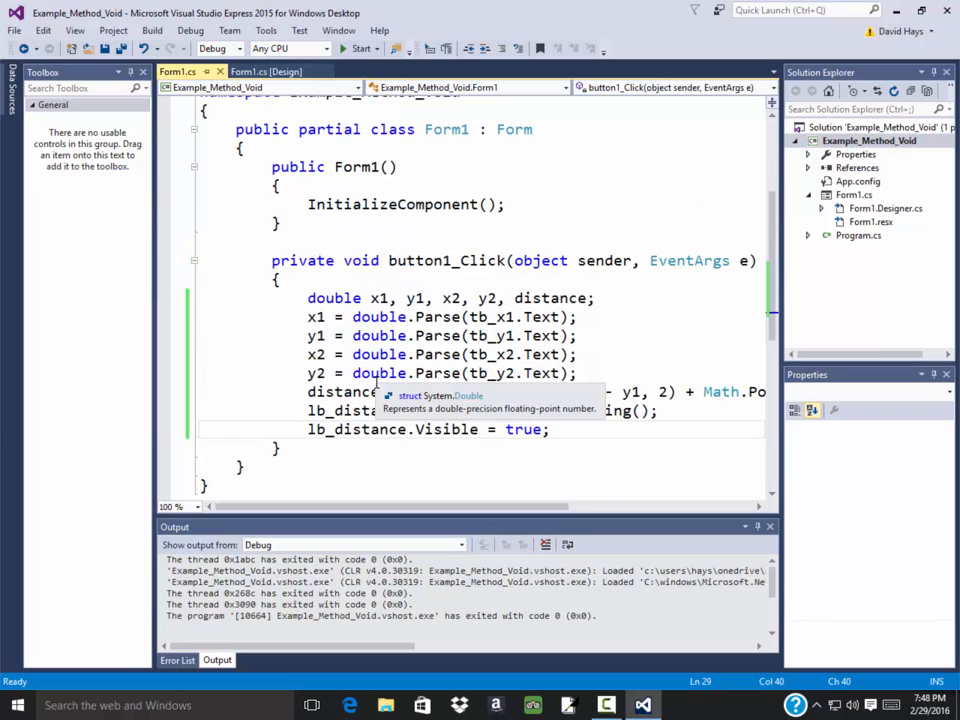
click(312, 234)
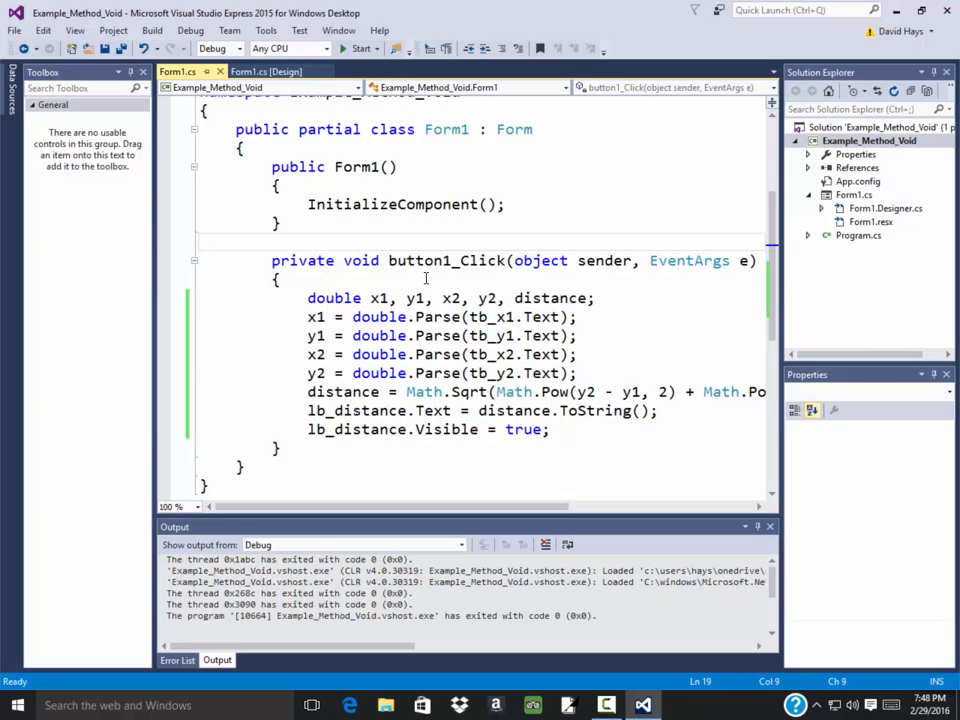
key(Return)
text(pr)
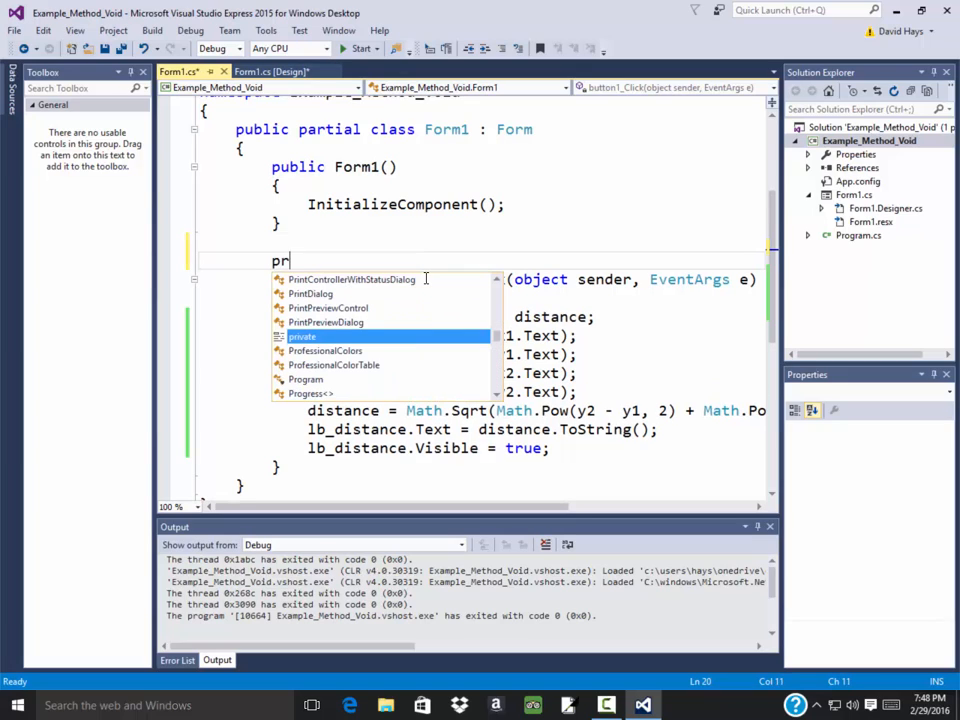
text(ivate v)
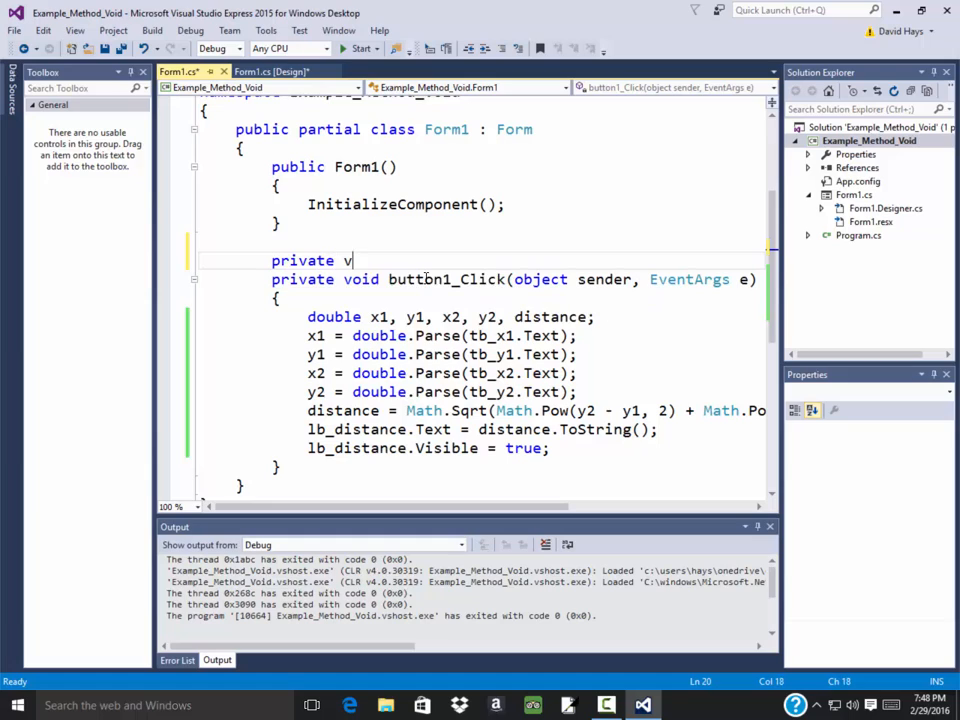
text(oid )
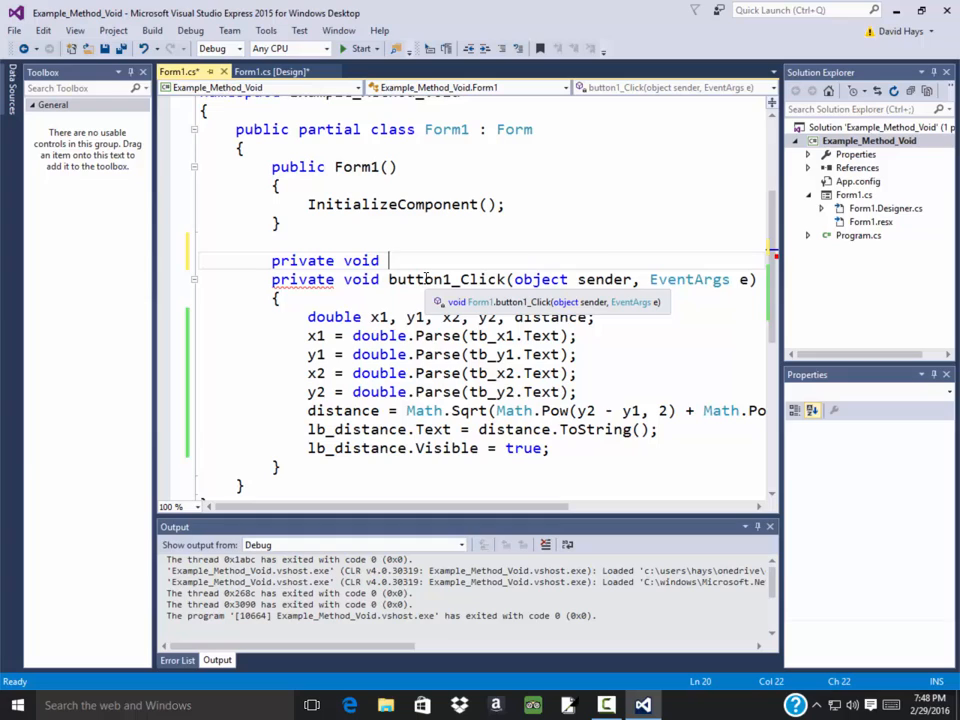
text(Calc)
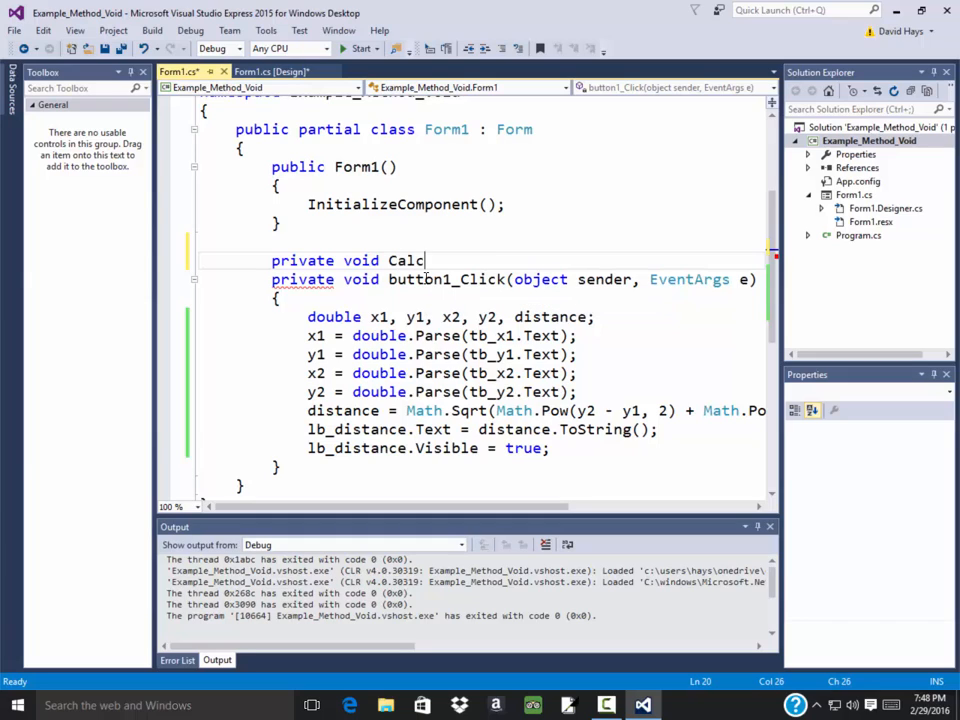
text(ulate_Dist)
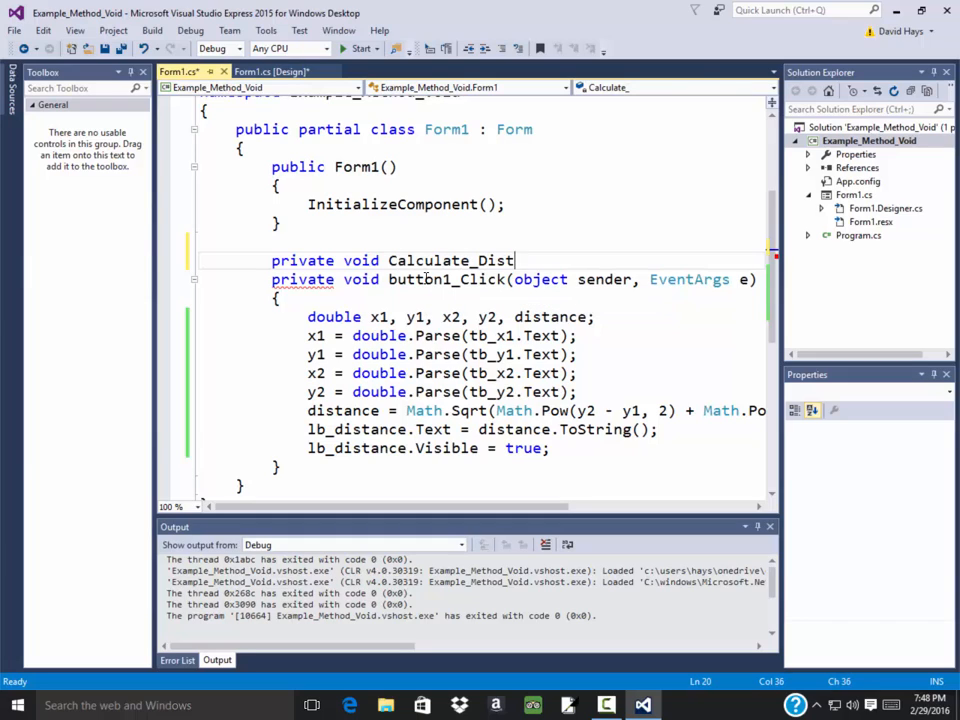
text(ance_Formu)
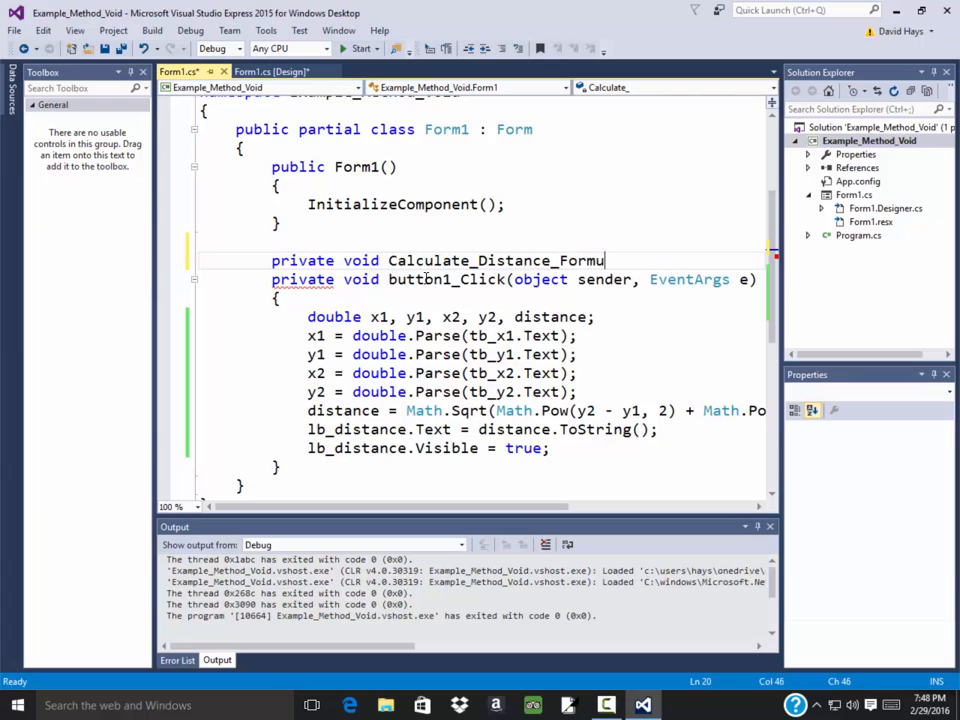
text(la())
key(Return)
text({)
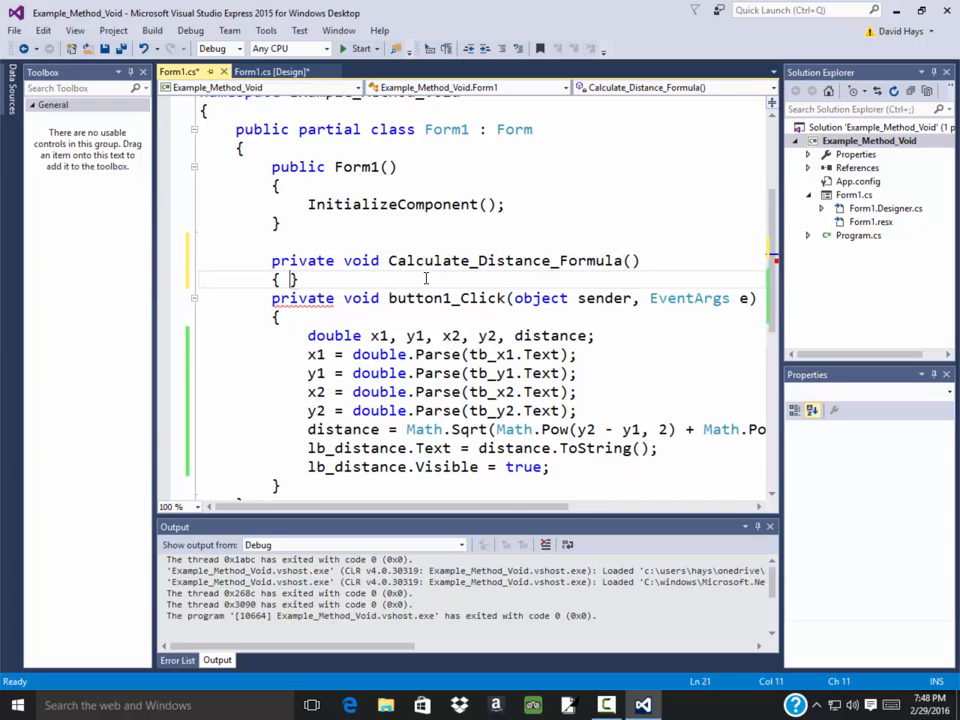
key(Return)
key(Down)
key(Down)
key(Down)
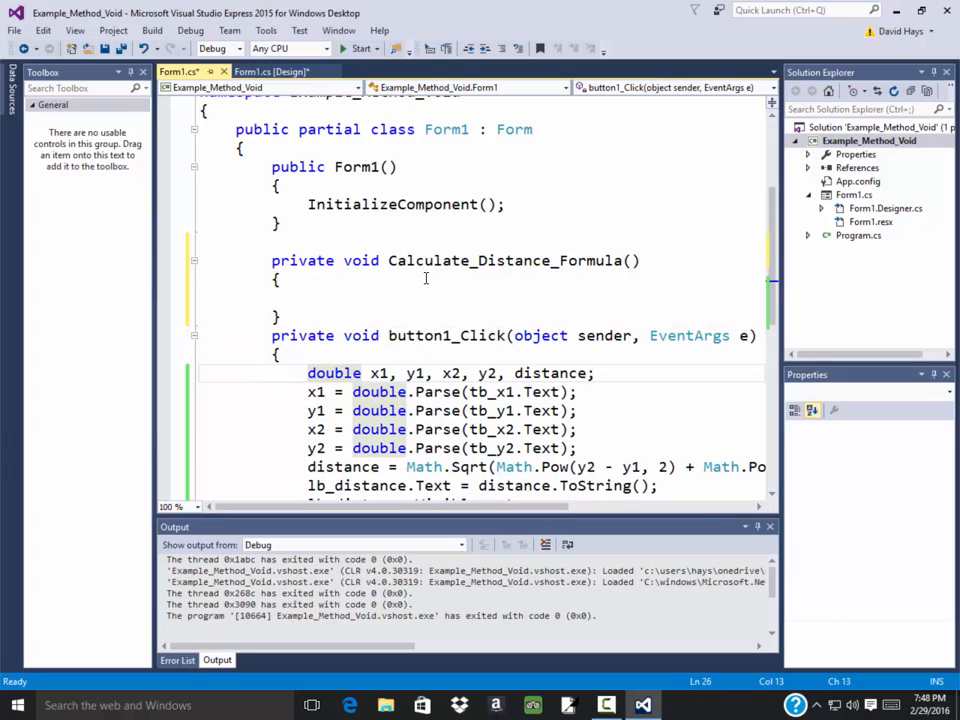
key(Left)
key(Left)
key(Left)
Cut the calculation code from button1_Click and paste it into Calculate_Distance_Formula
key(Left)
key(Left)
key(Left)
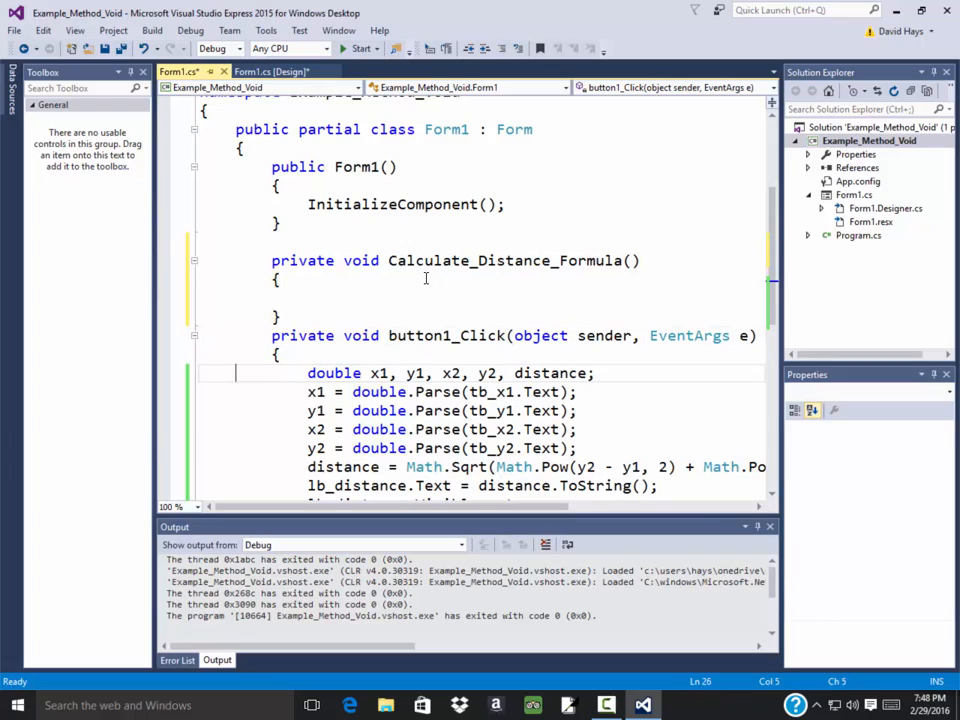
key(Left)
key(Left)
key(Left)
key(shift+Down)
key(shift+Down)
key(shift+Down)
key(shift+Down)
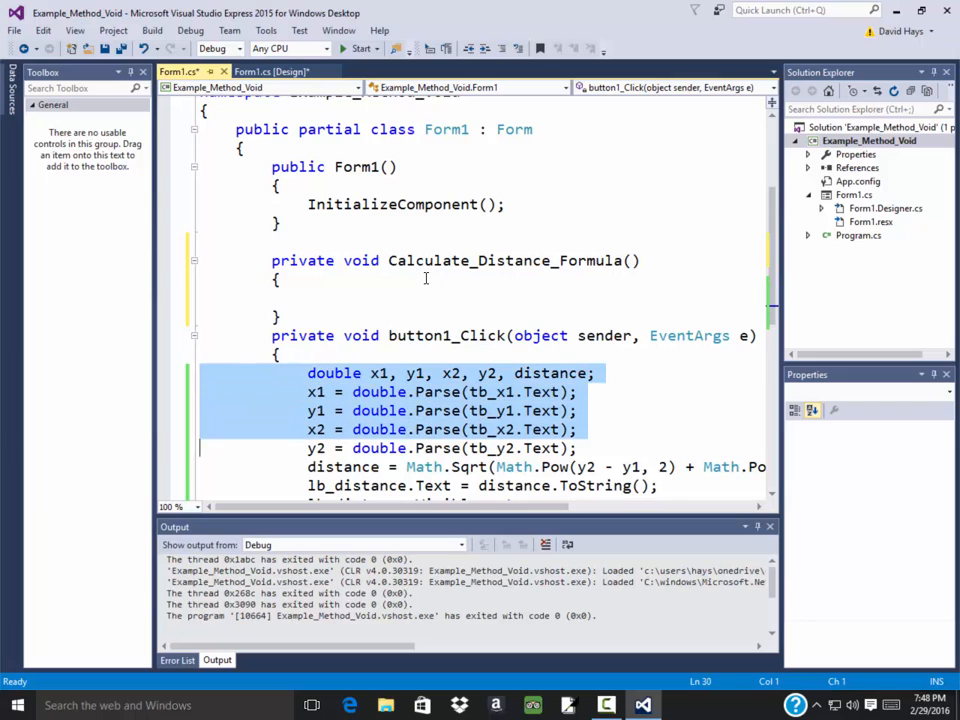
key(shift+Down)
key(shift+Down)
key(shift+Down)
key(shift+Down)
key(shift+Down)
key(shift+Up)
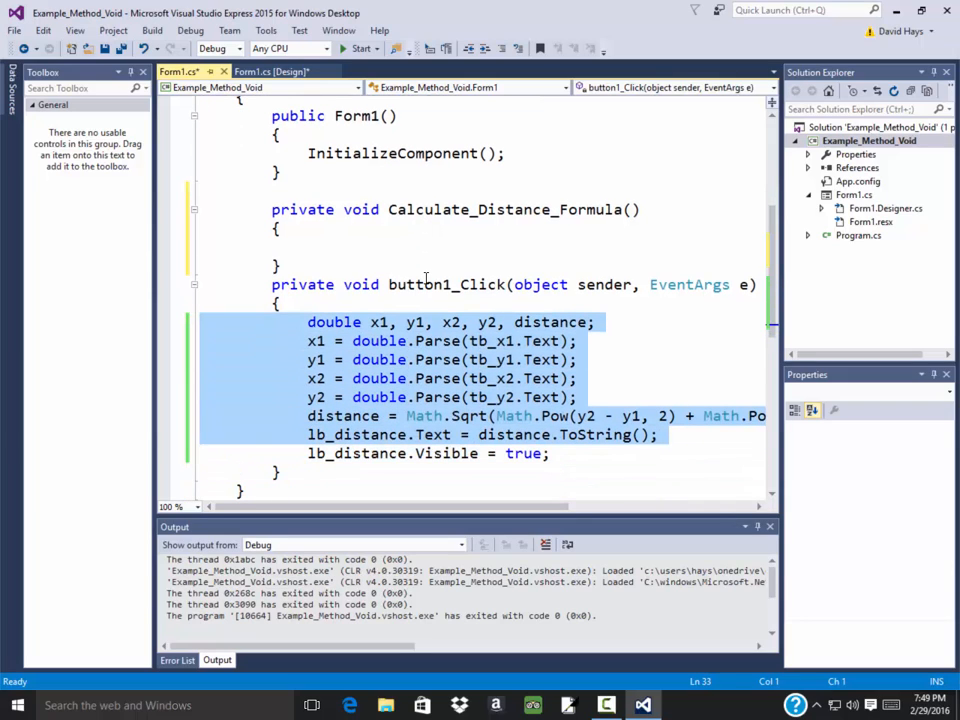
key(shift+Down)
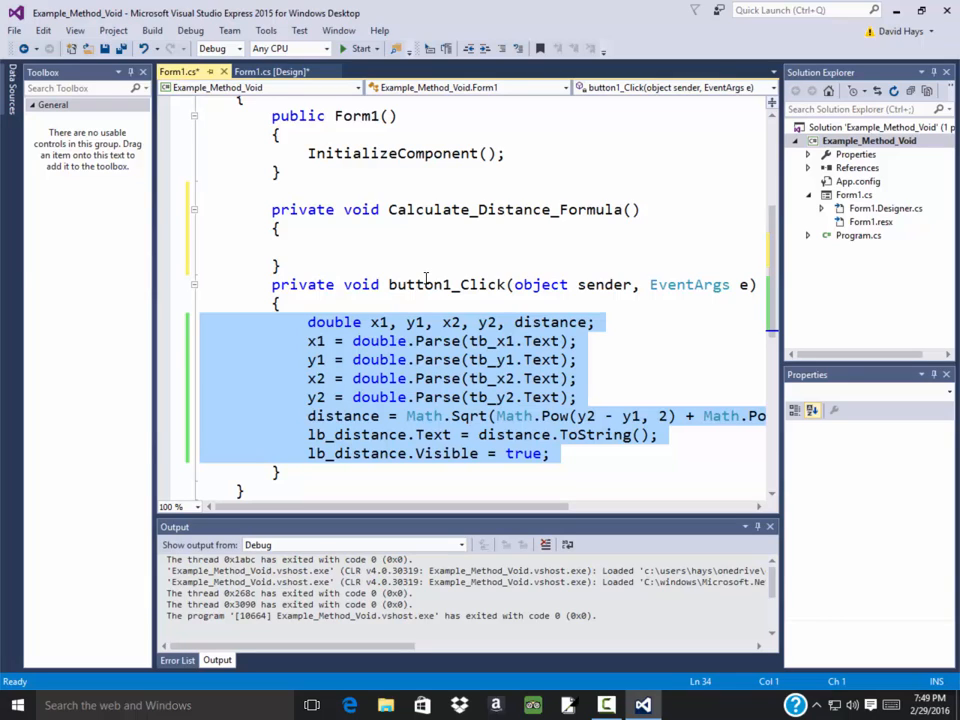
key(ctrl+x)
key(Up)
key(Up)
key(Up)
key(Up)
key(Up)
key(Up)
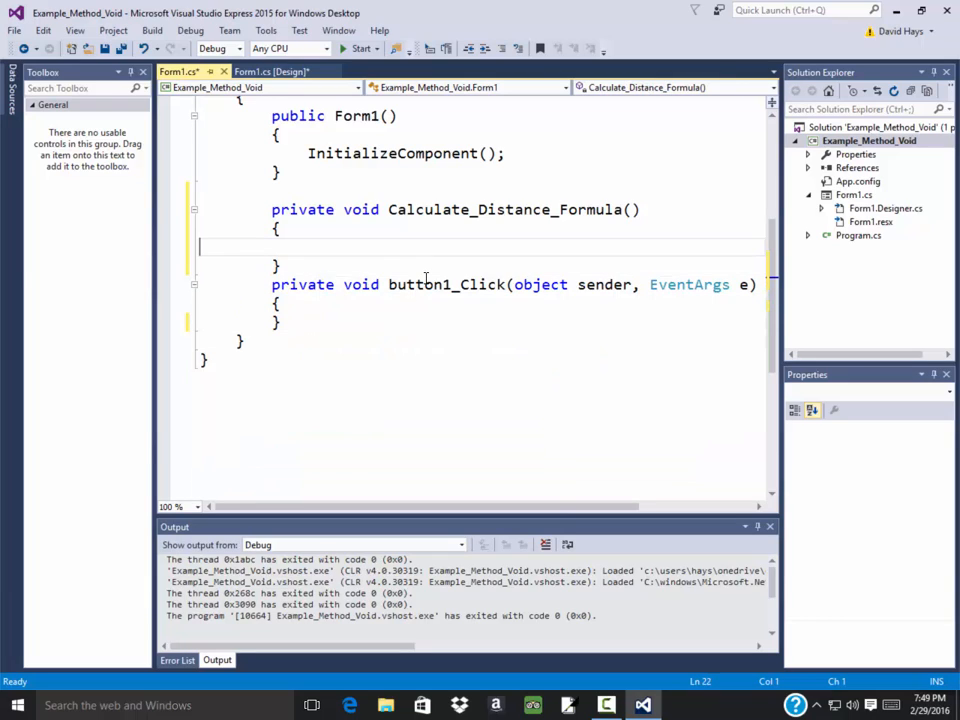
key(ctrl+v)
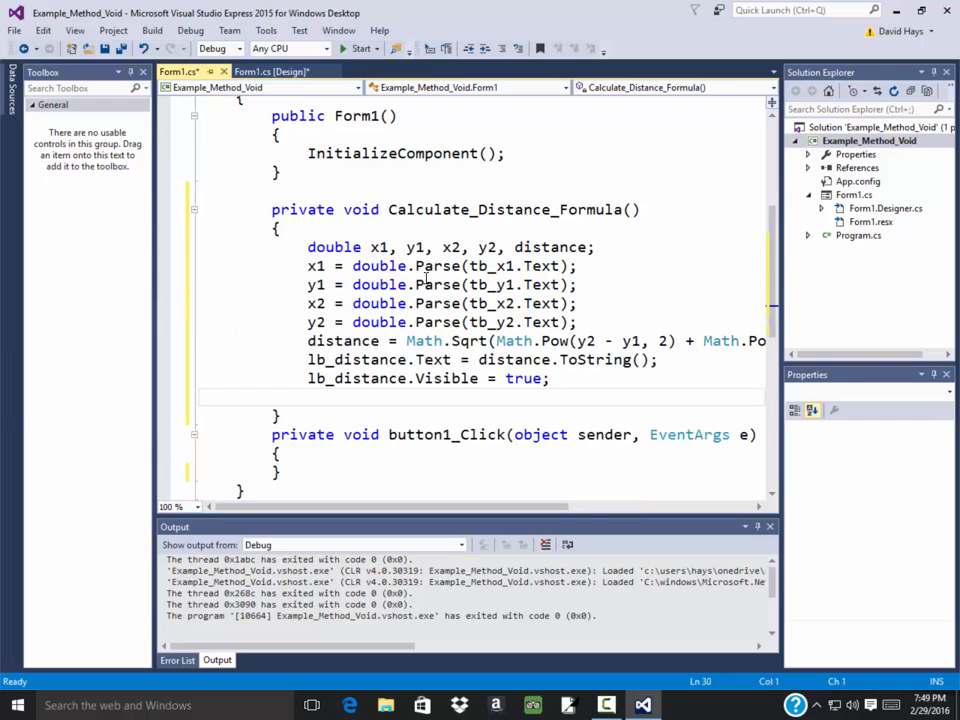
Make button1_Click call Calculate_Distance_Formula();
key(Down)
key(Down)
key(Down)
key(Down)
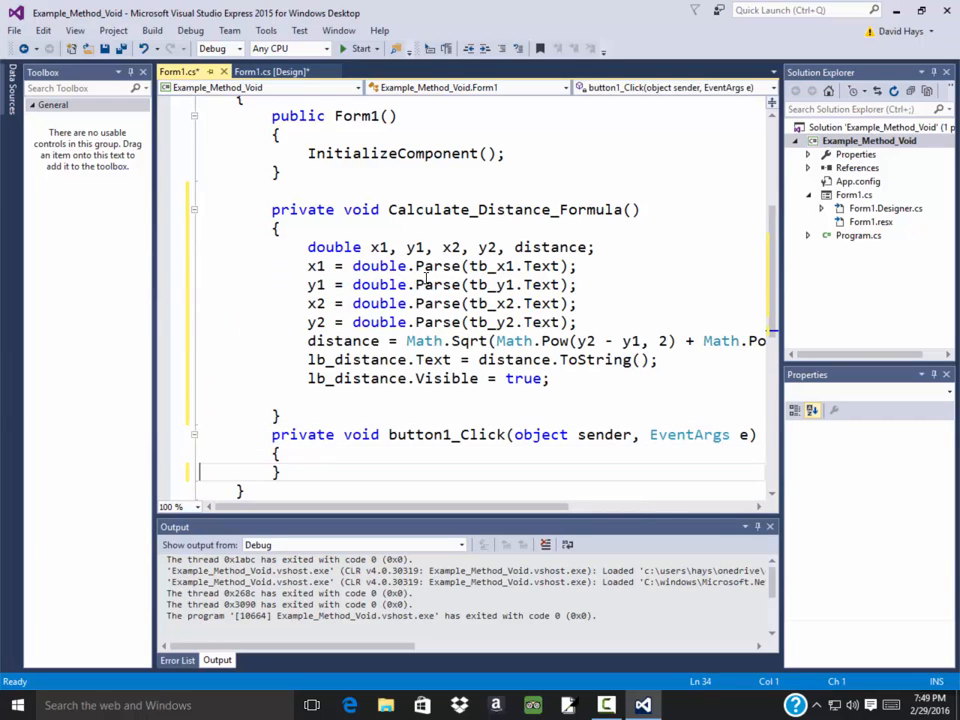
key(Down)
key(Down)
key(Down)
key(Up)
key(Up)
key(Up)
key(Up)
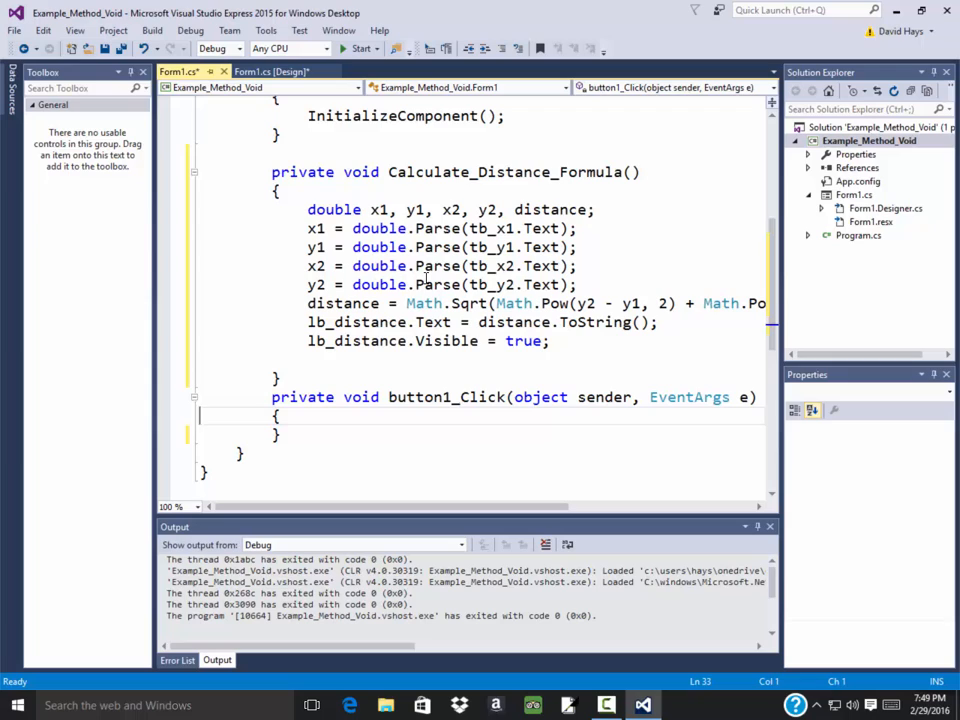
key(End)
key(Return)
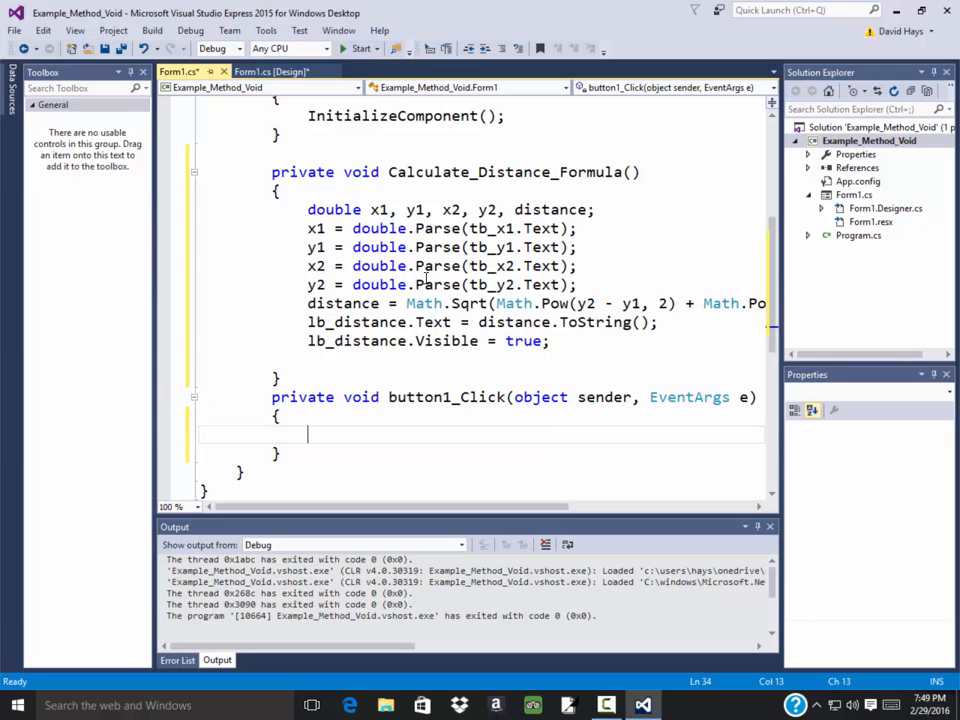
text(C)
text(al)
key(Tab)
text(()
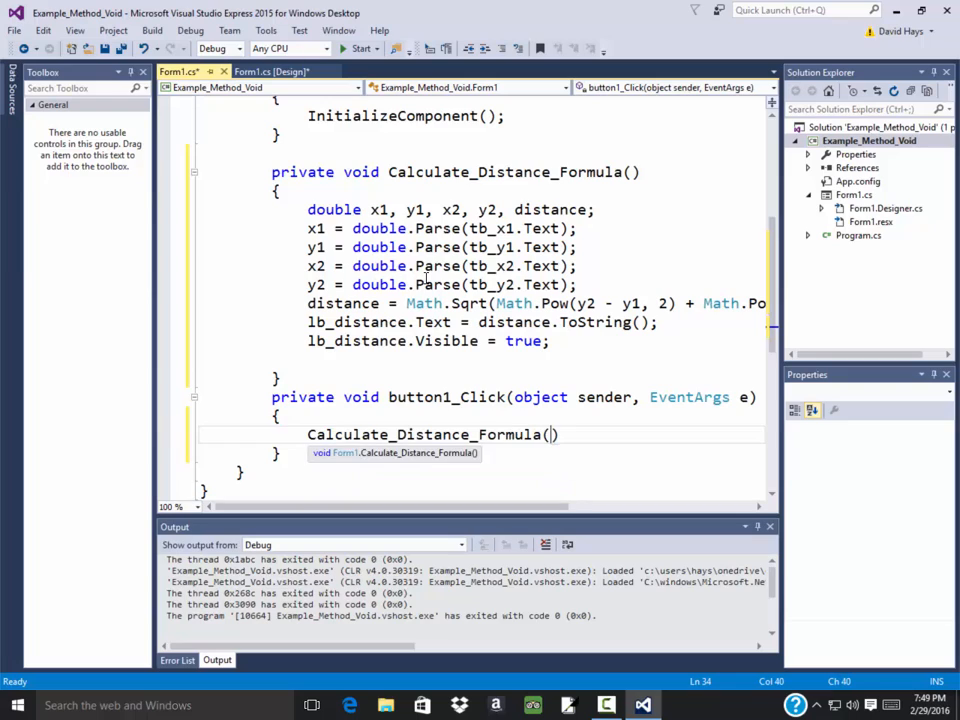
text();)
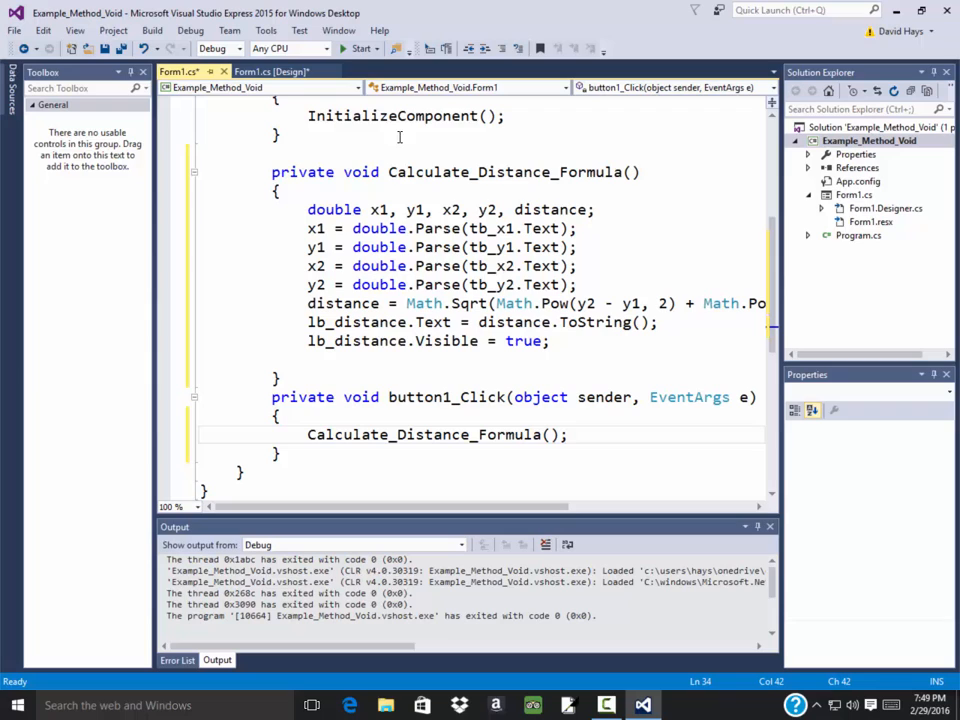
Run the refactored app, get 2.828427124 for points (4,1) and (2,3), then close it
click(360, 48)
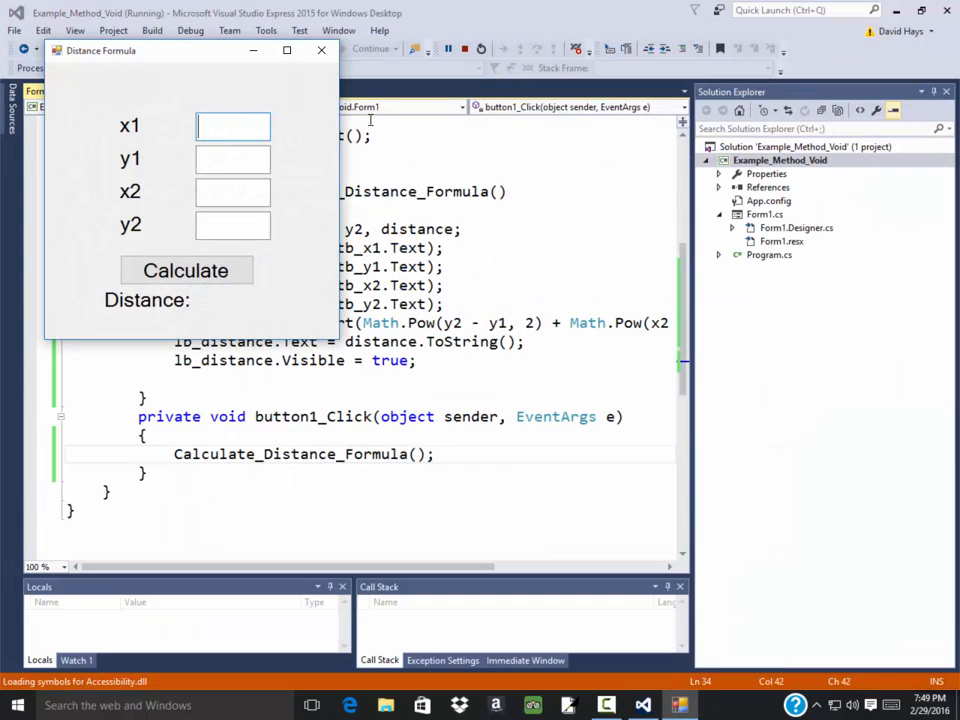
text(4)
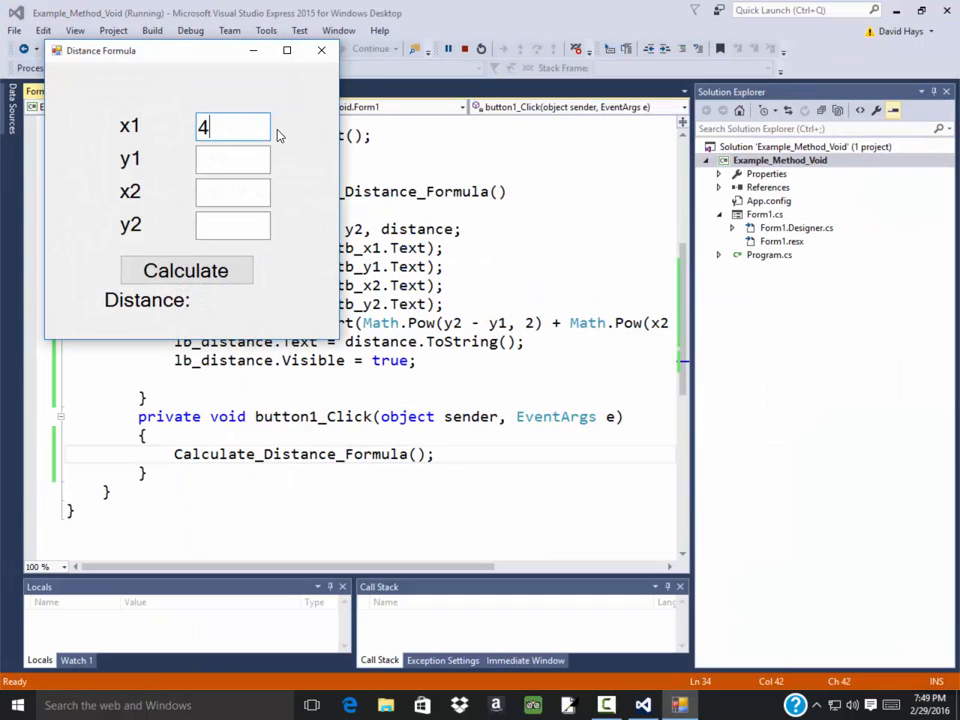
key(Tab)
text(1)
key(Tab)
text(2)
key(Tab)
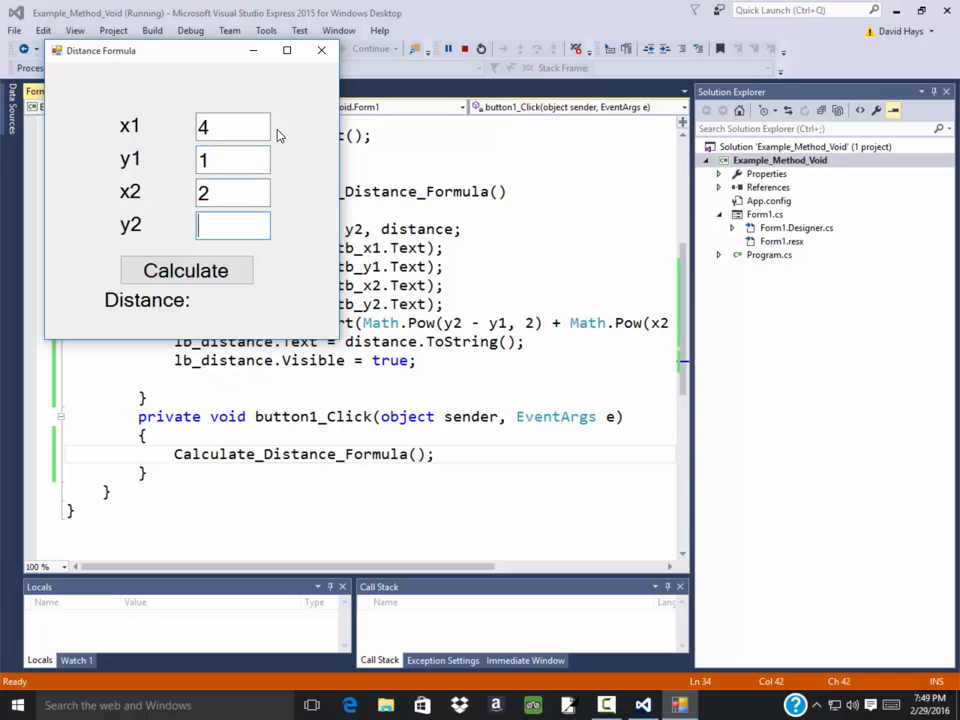
text(3)
click(186, 271)
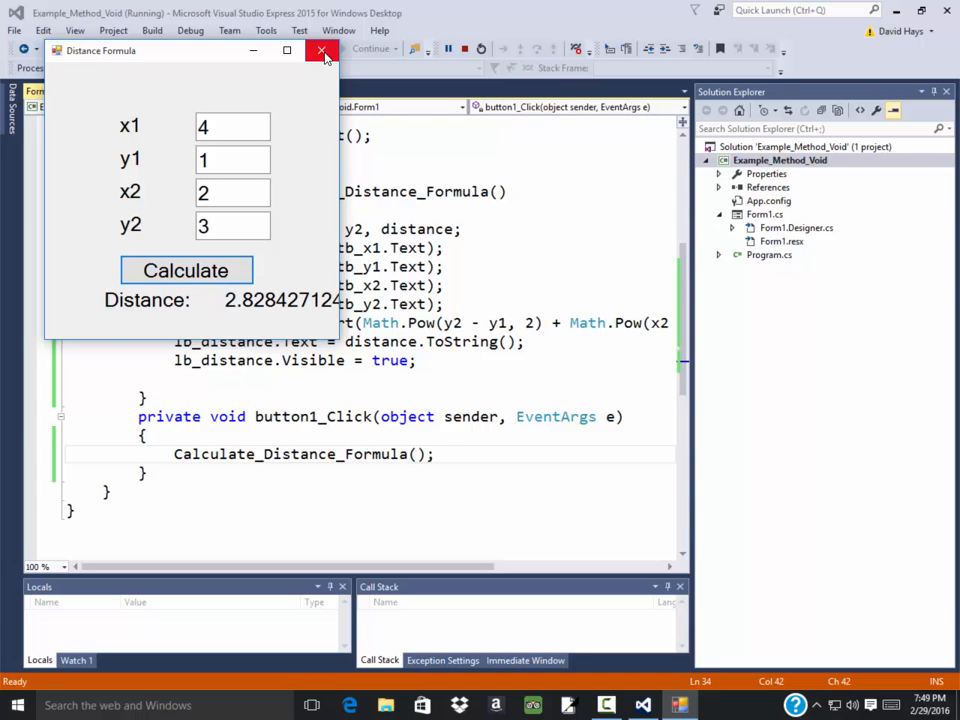
click(323, 52)
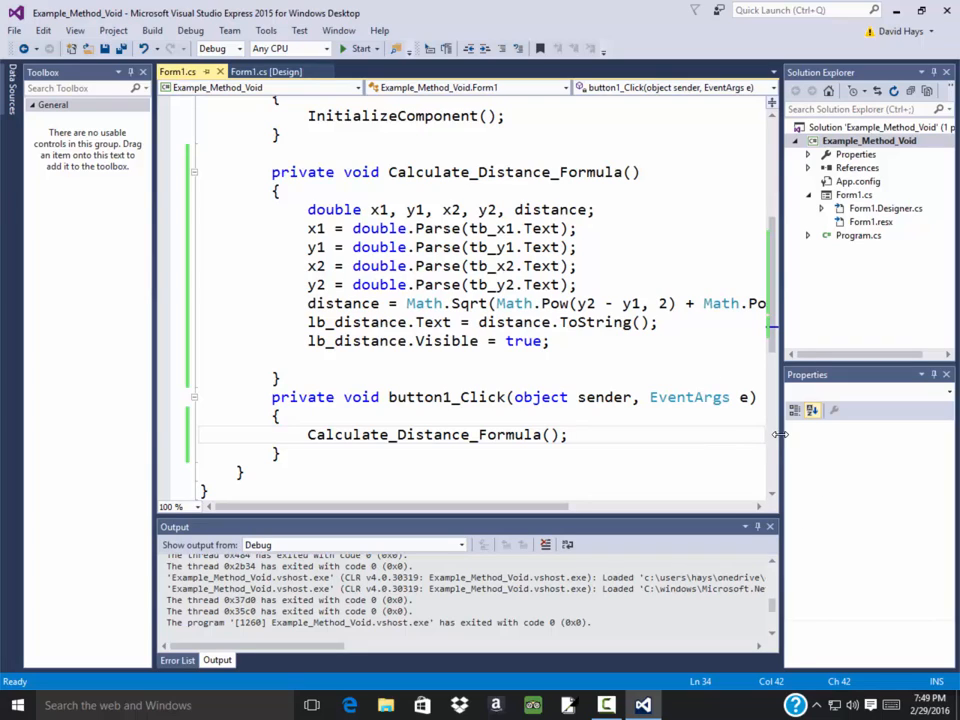
drag(774, 436, 800, 480)
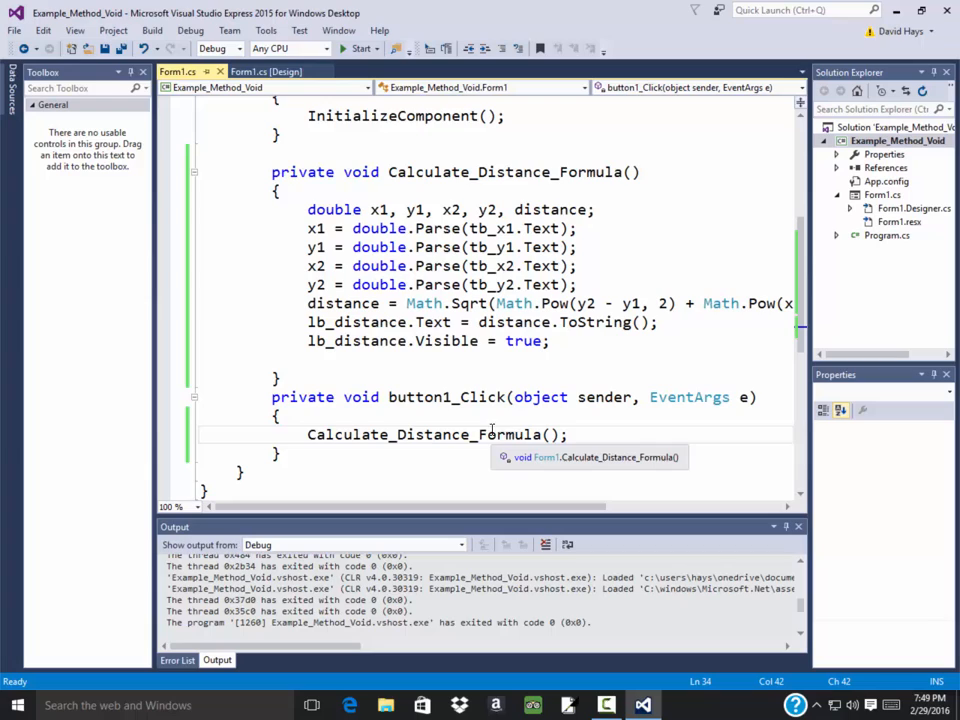
drag(308, 434, 548, 434)
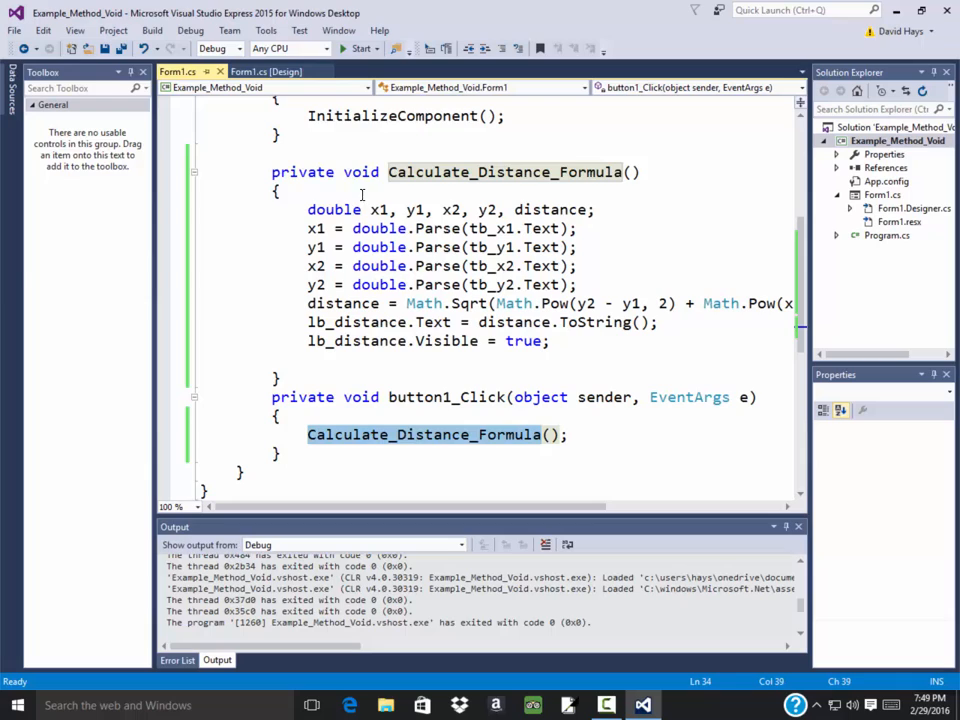
drag(380, 172, 344, 172)
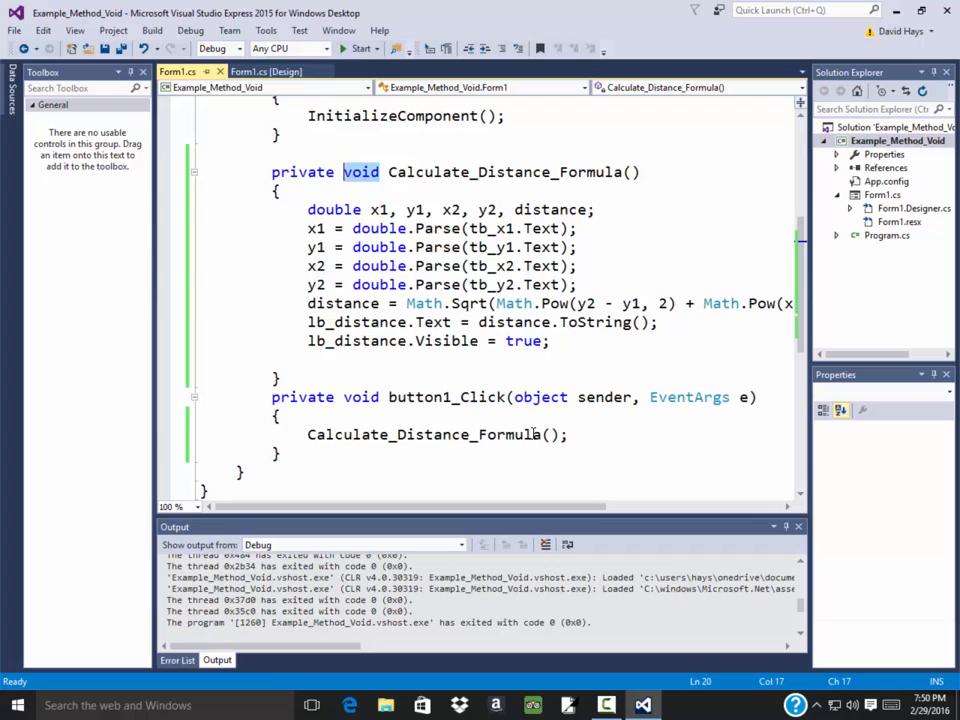
click(583, 434)
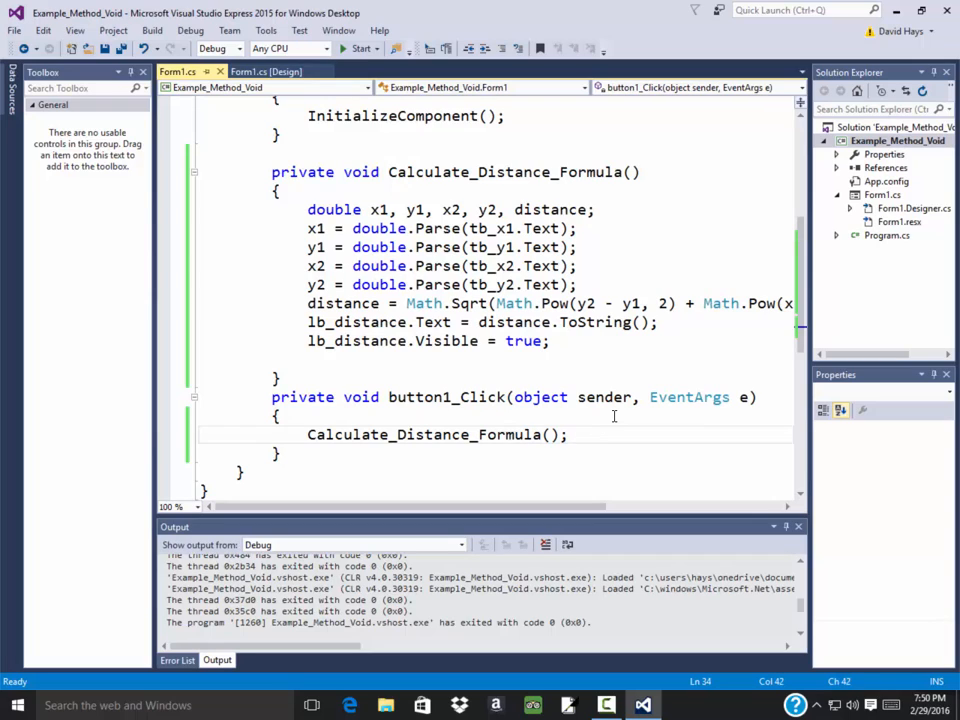